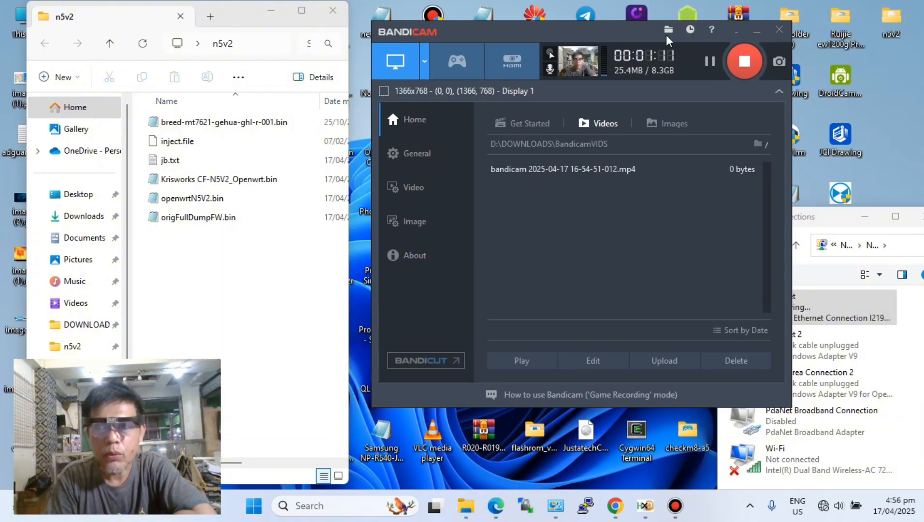
- Switch to Chrome and load the COMFAST router's login page at 192.168.0.1
click(757, 31)
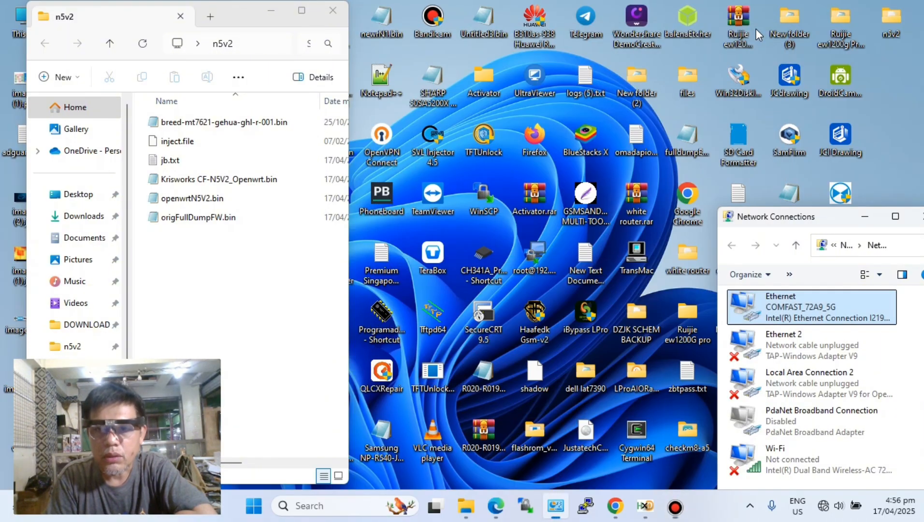
click(614, 506)
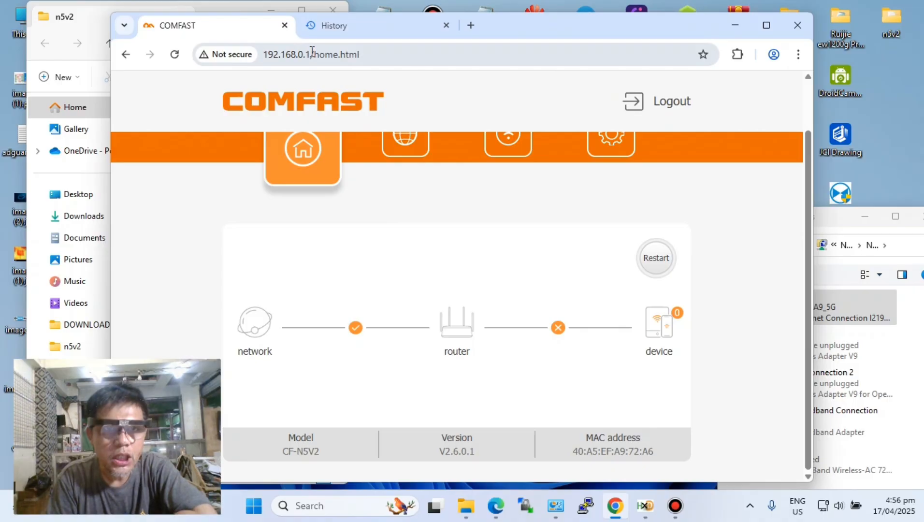
click(270, 53)
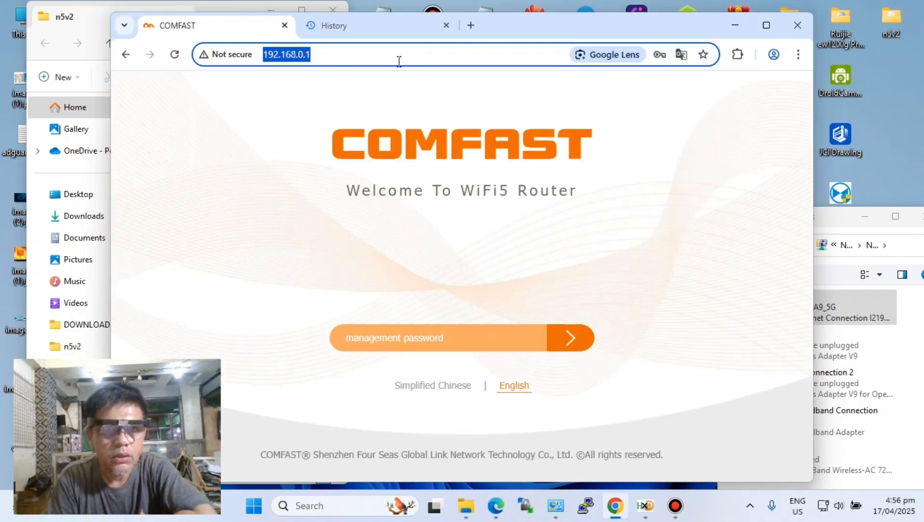
click(826, 218)
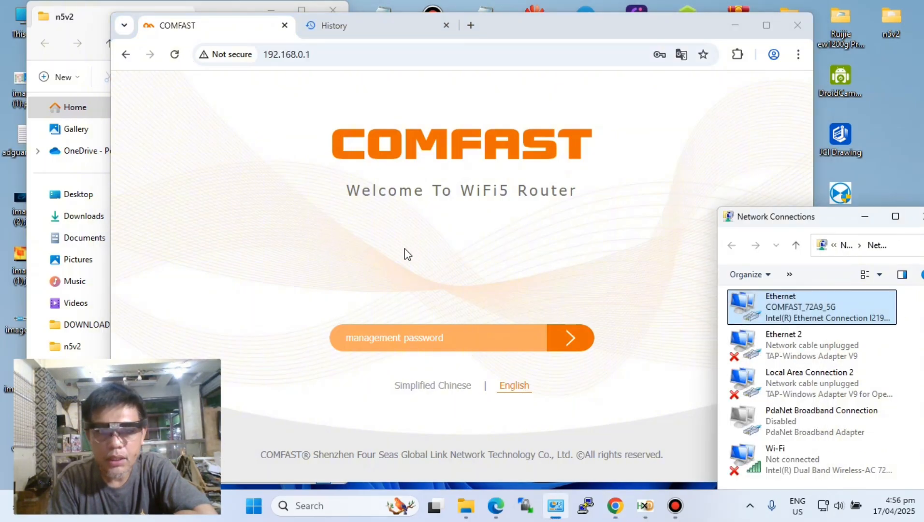
click(372, 252)
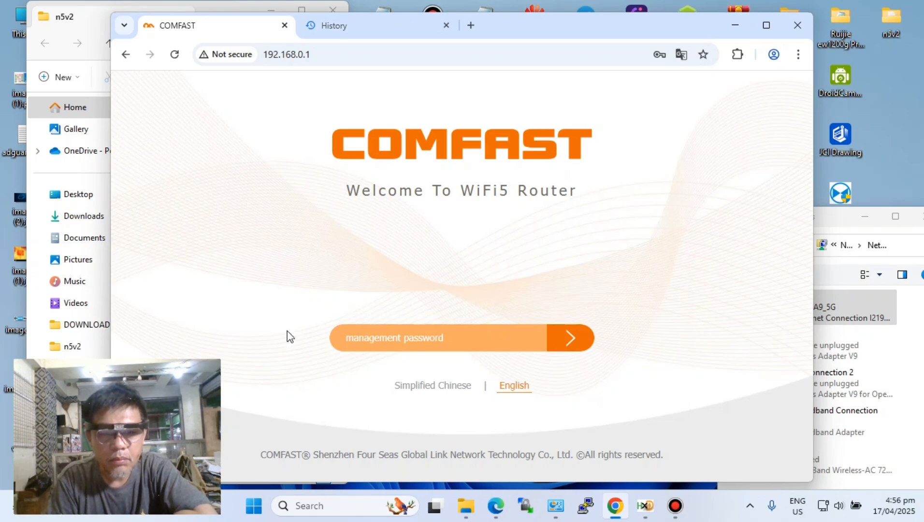
- Log in to the router with the saved management password, authorising it with the Windows PIN, and open the Settings page
click(452, 337)
click(459, 378)
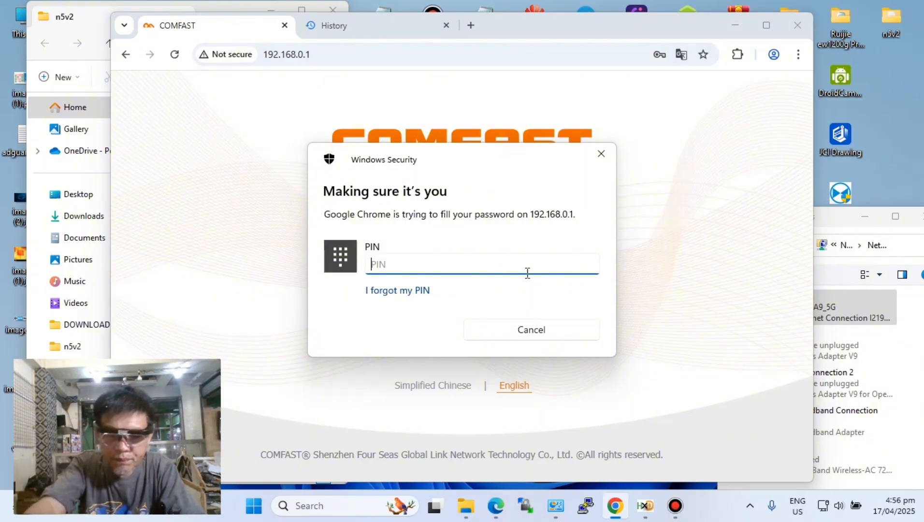
text(••••)
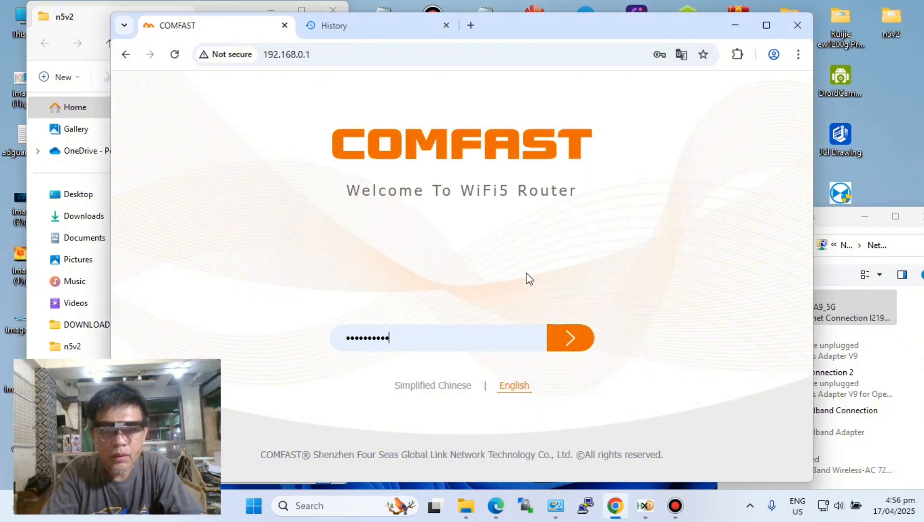
click(563, 338)
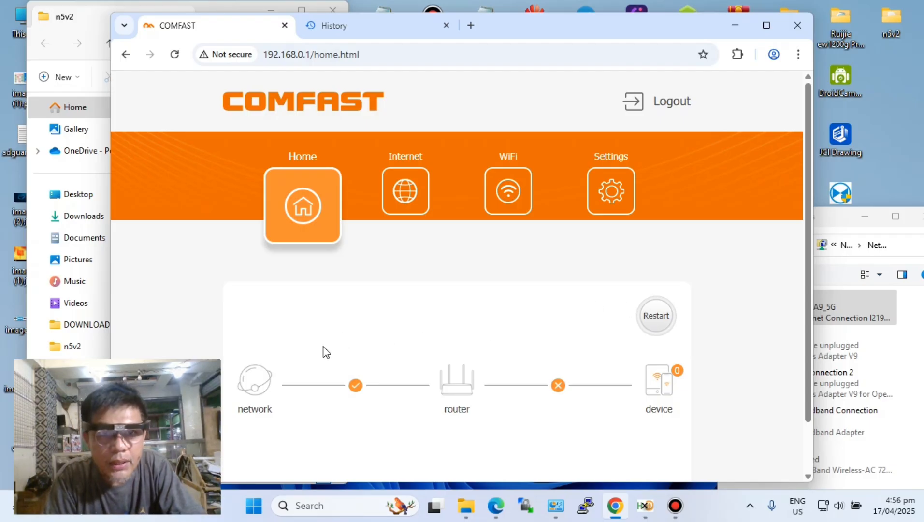
scroll(474, 285, down, 1)
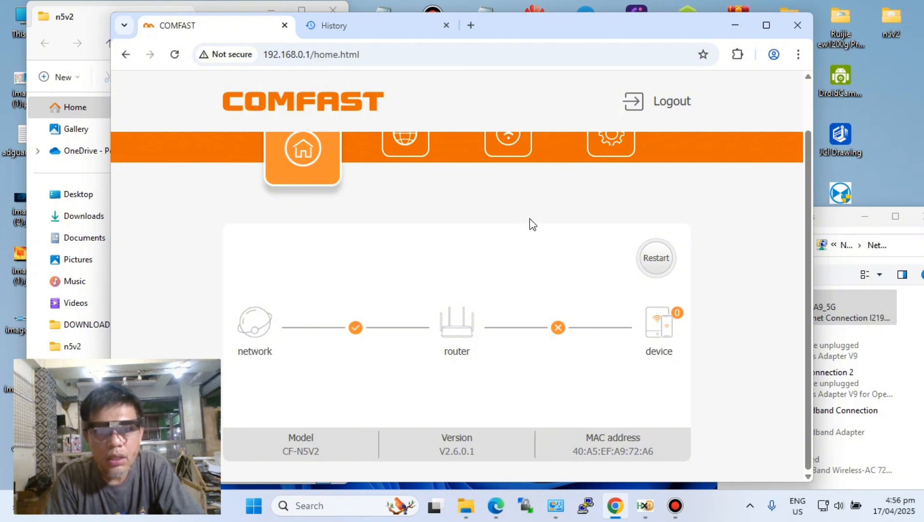
click(604, 144)
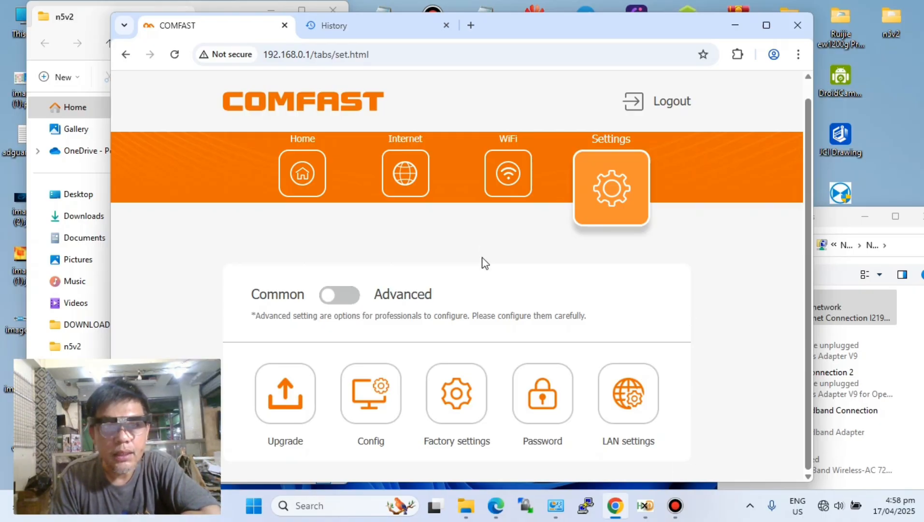
- Try to open 192.168.1.1 in the router's browser tab
click(380, 53)
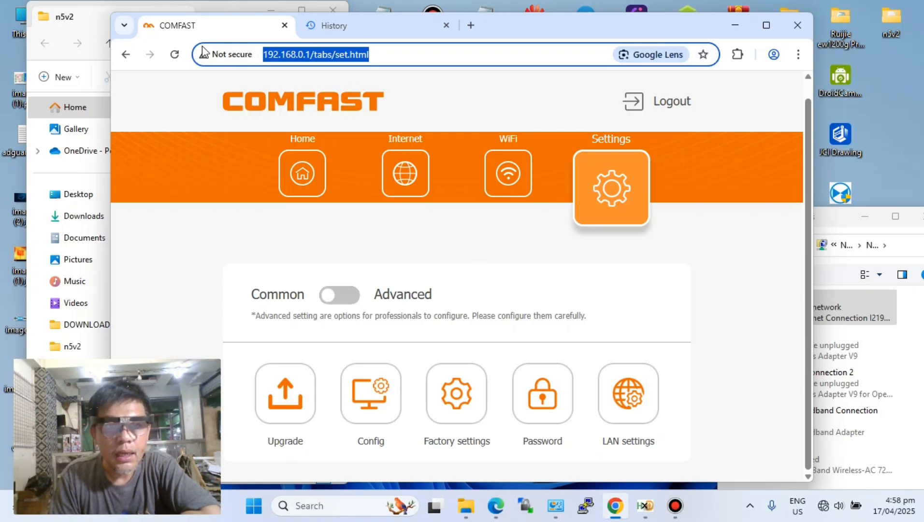
text(192)
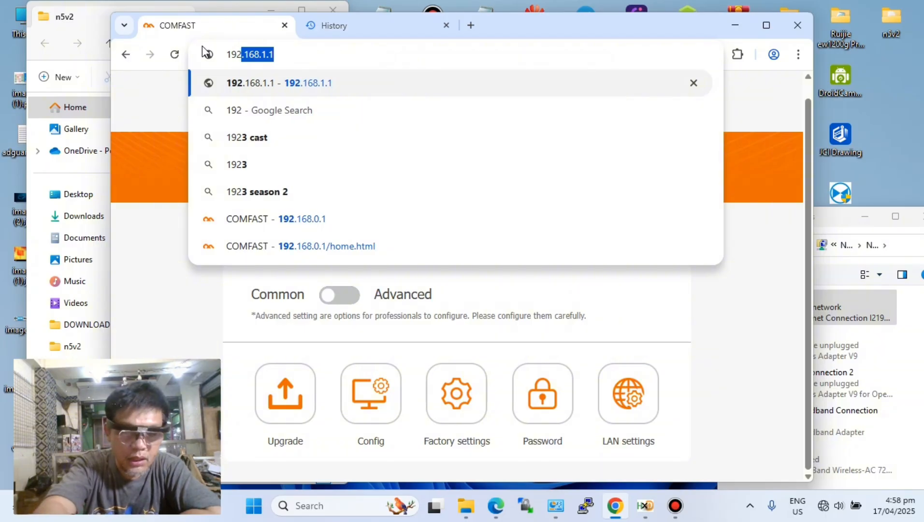
text(.16)
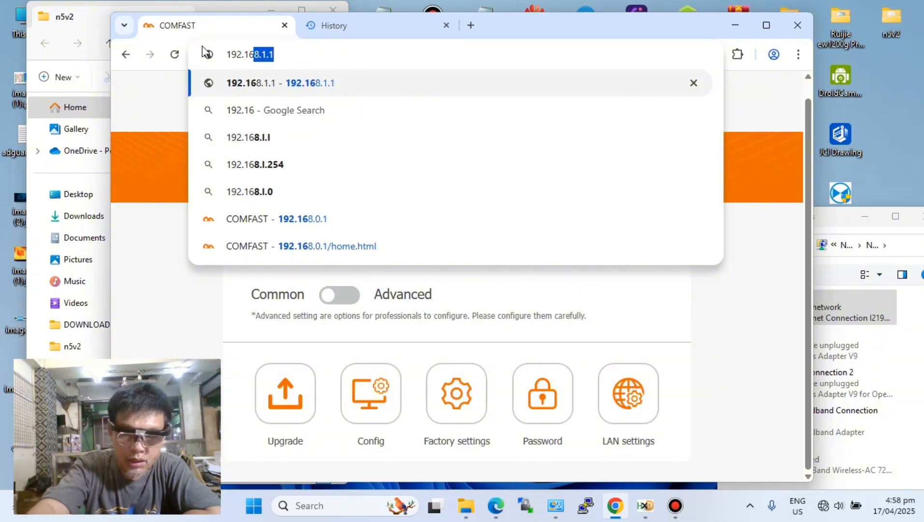
text(8.1.)
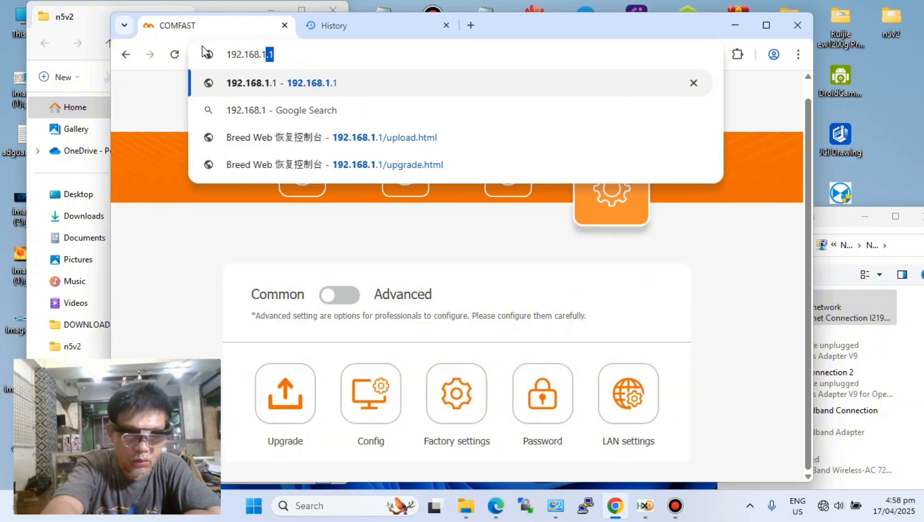
text(1)
key(Return)
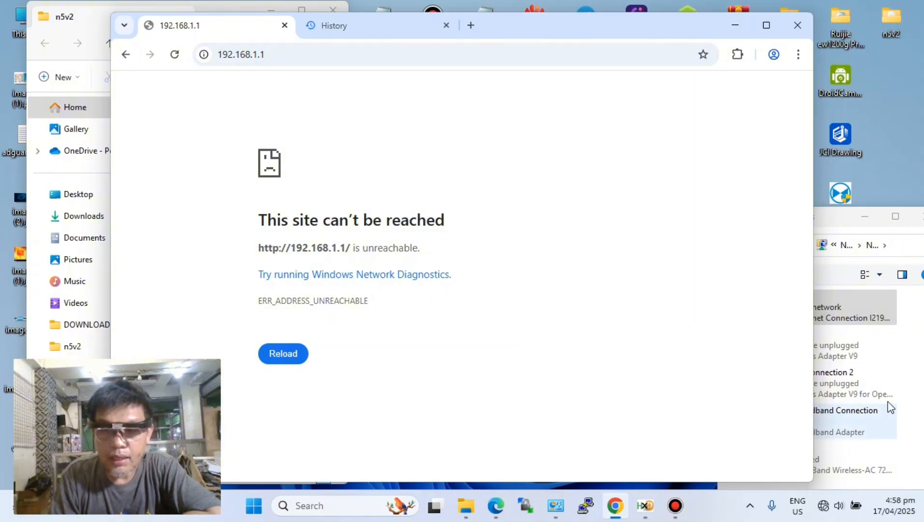
- Switch to Network Connections and open the Internet Protocol Version 4 (TCP/IPv4) properties of the Ethernet adapter
click(825, 308)
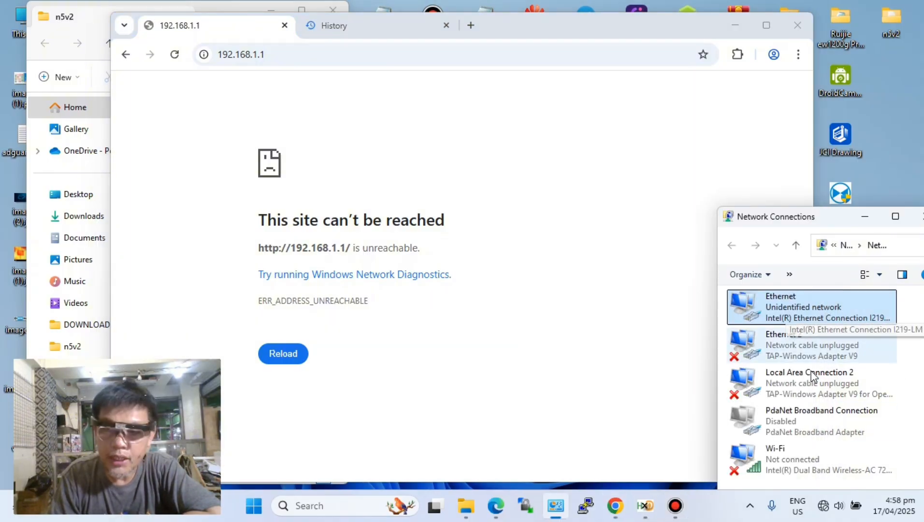
right_click(799, 304)
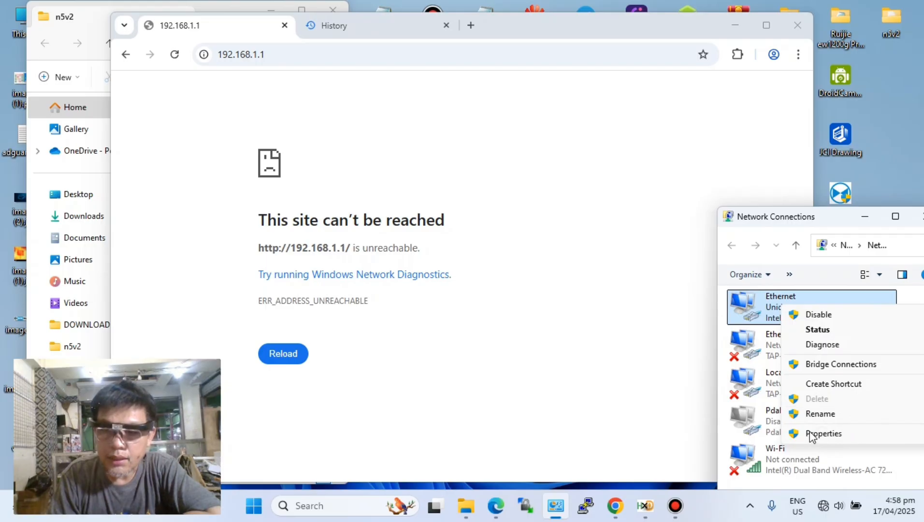
right_click(767, 305)
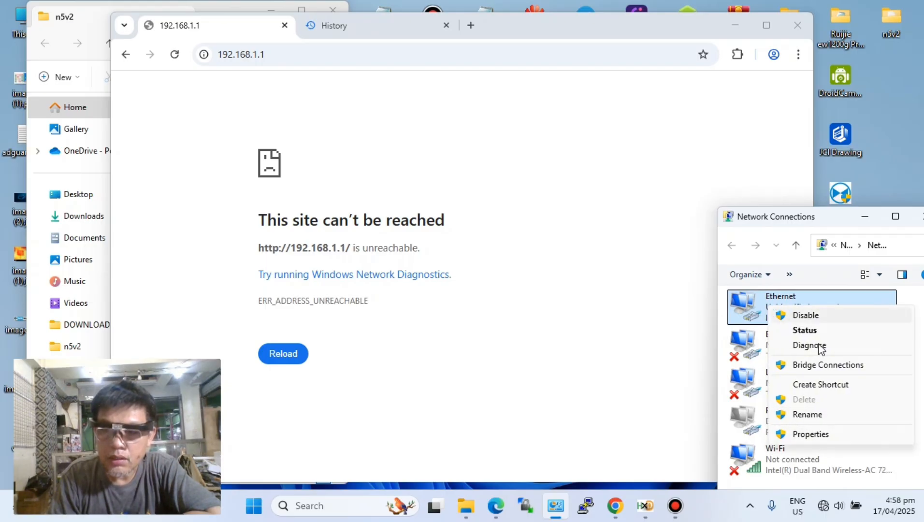
click(804, 436)
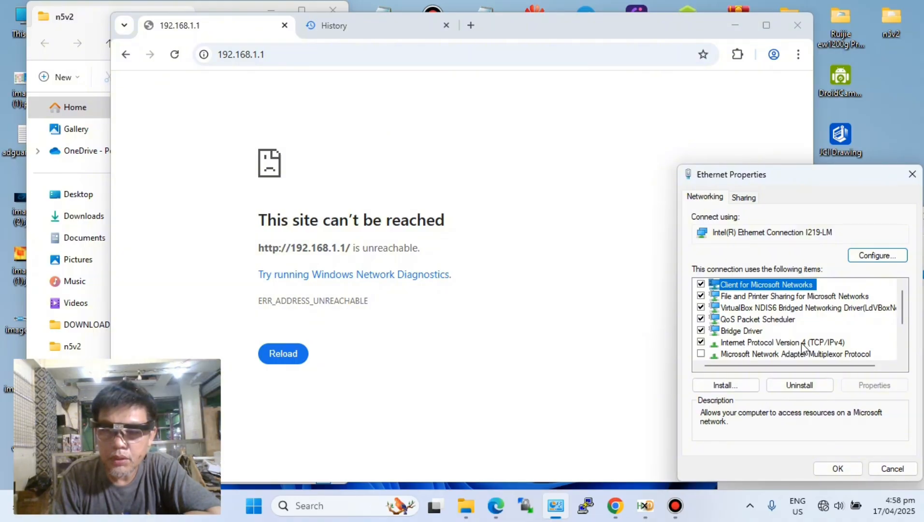
double_click(801, 343)
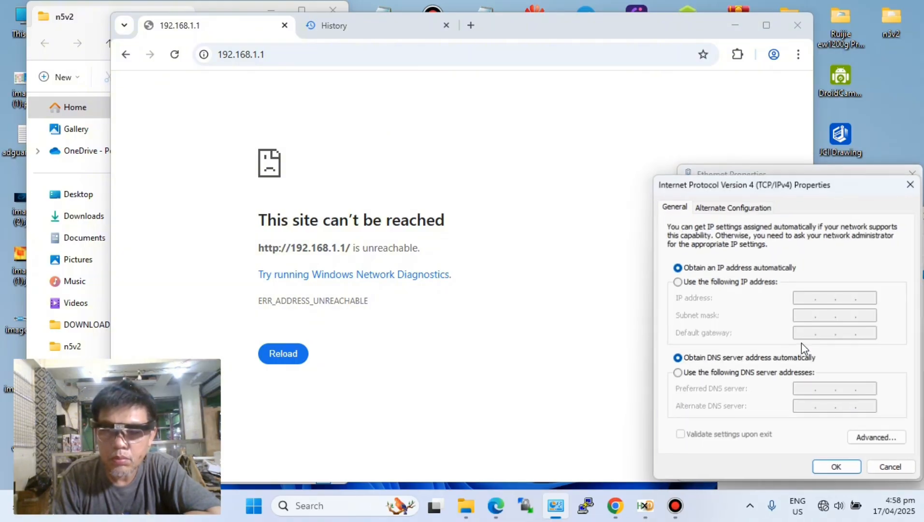
- Use a manually specified IP address for the Ethernet adapter and set it to 192.168.1.22
click(677, 282)
click(805, 297)
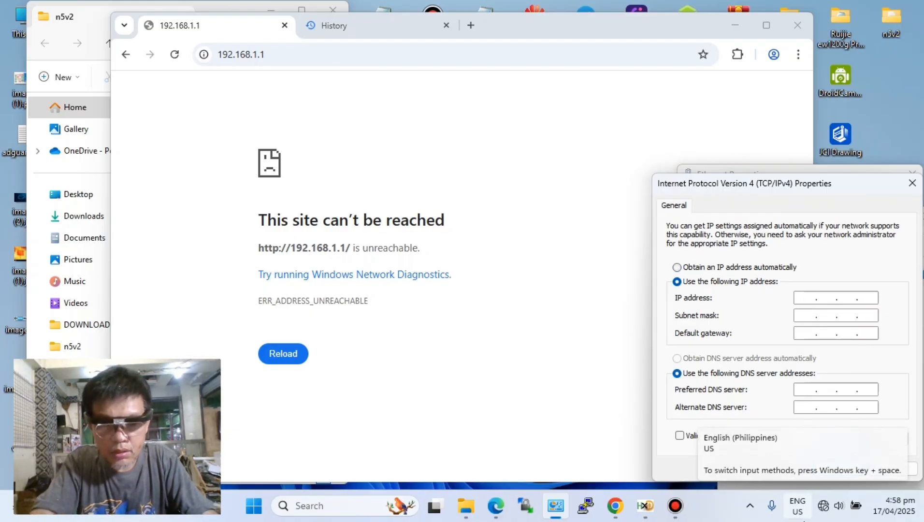
text(192 . 168 . )
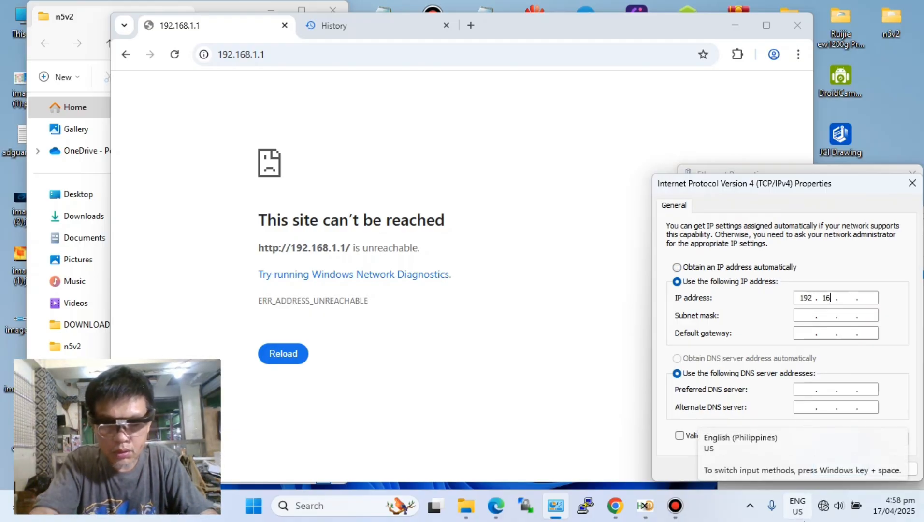
text(1 . )
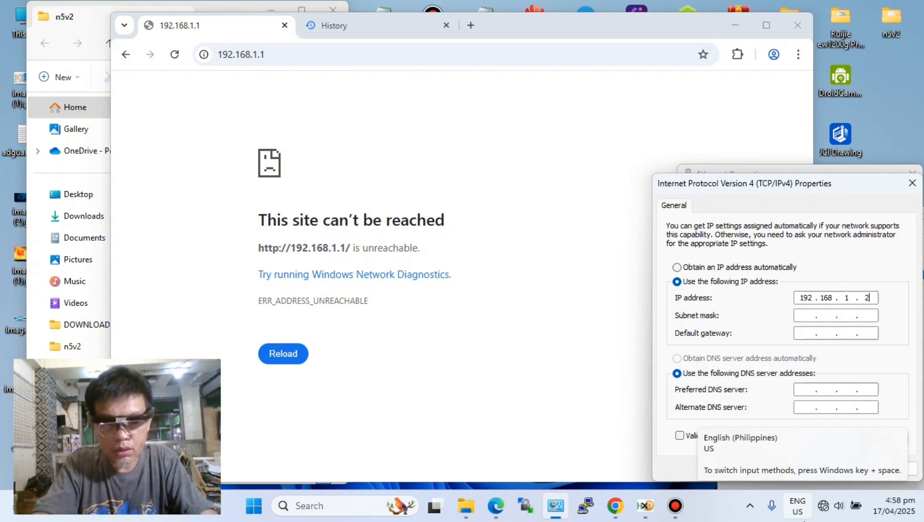
text(22)
- Fill in subnet mask 255.255.255.0 and default gateway 192.168.1.1, and apply the adapter settings
click(806, 314)
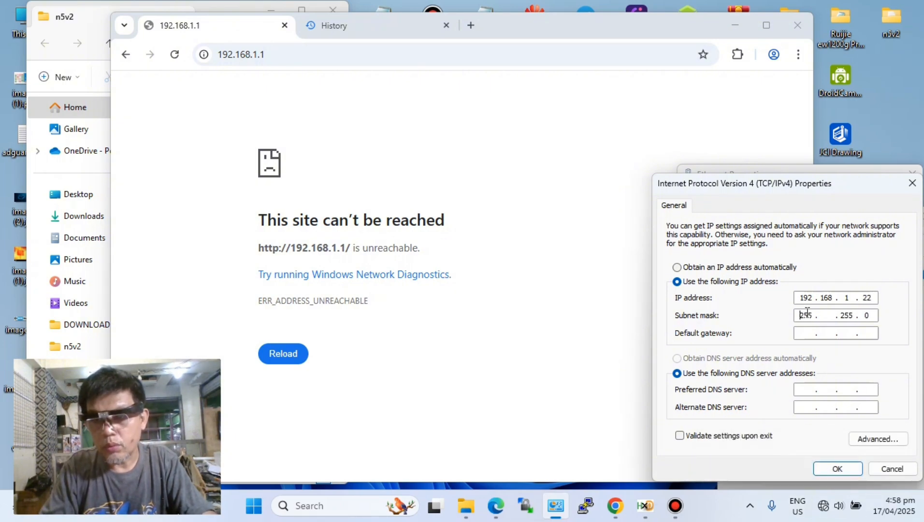
click(805, 334)
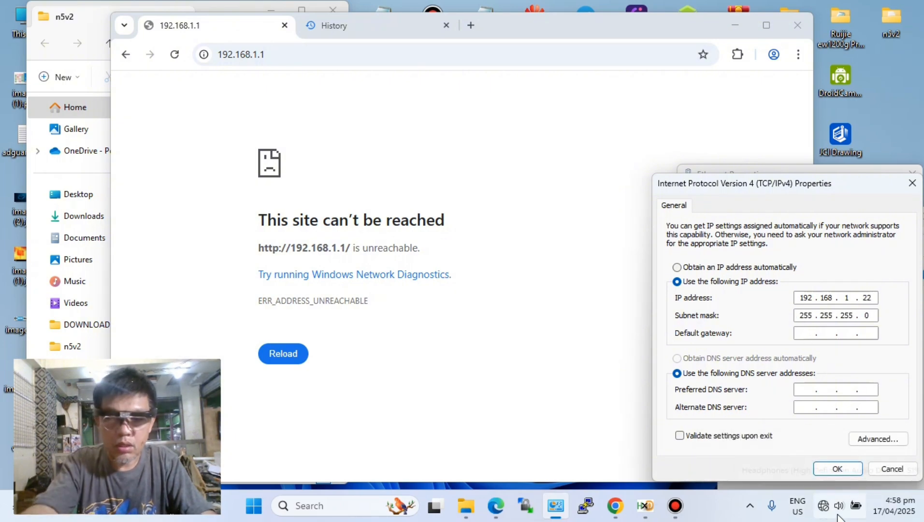
text(192 . 168 . 1 . 1)
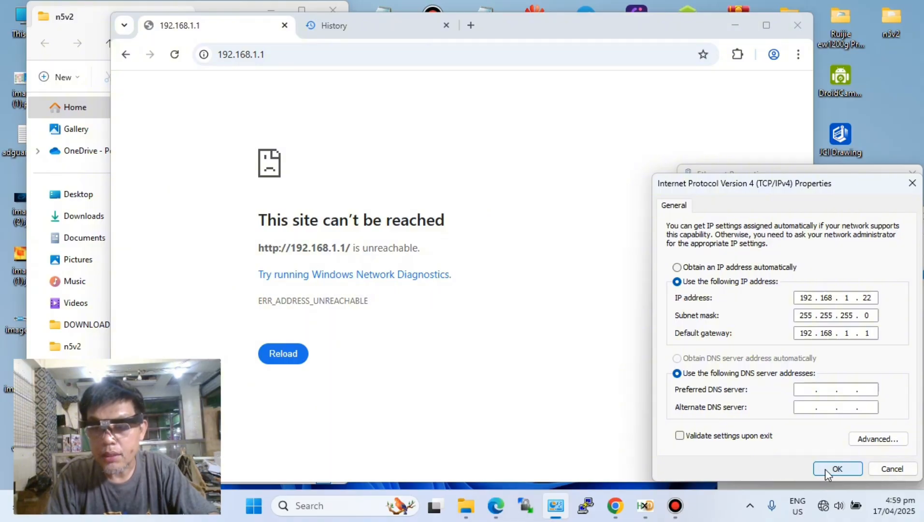
click(825, 468)
click(829, 464)
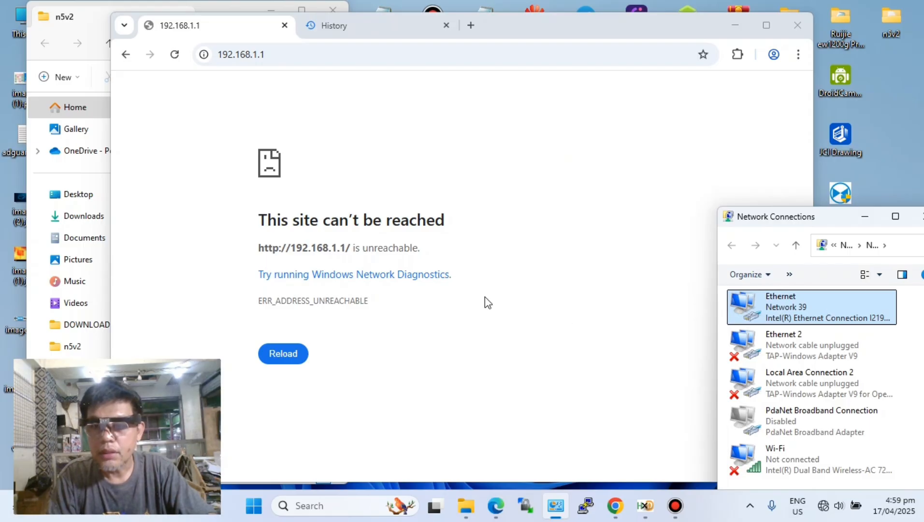
- Switch back to Chrome, reload 192.168.1.1 and highlight the MediaTek U-Boot System Recovery Mode heading
click(494, 332)
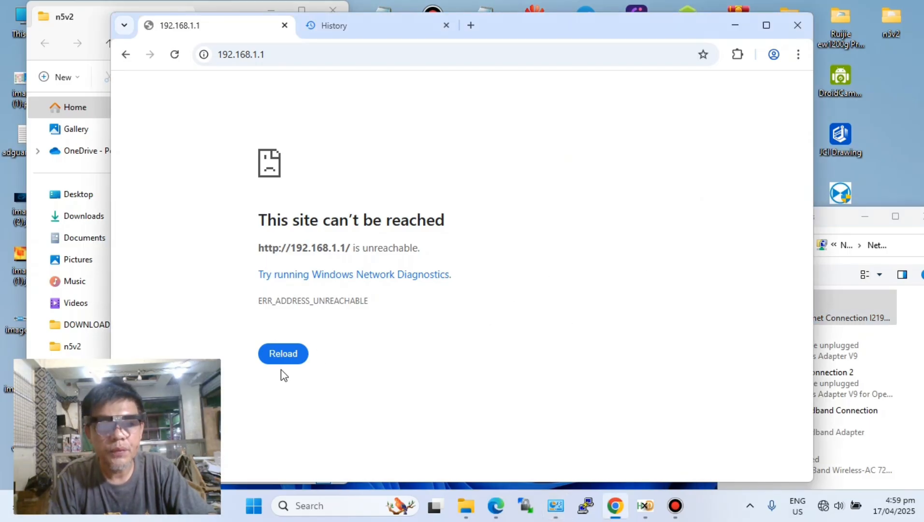
click(275, 55)
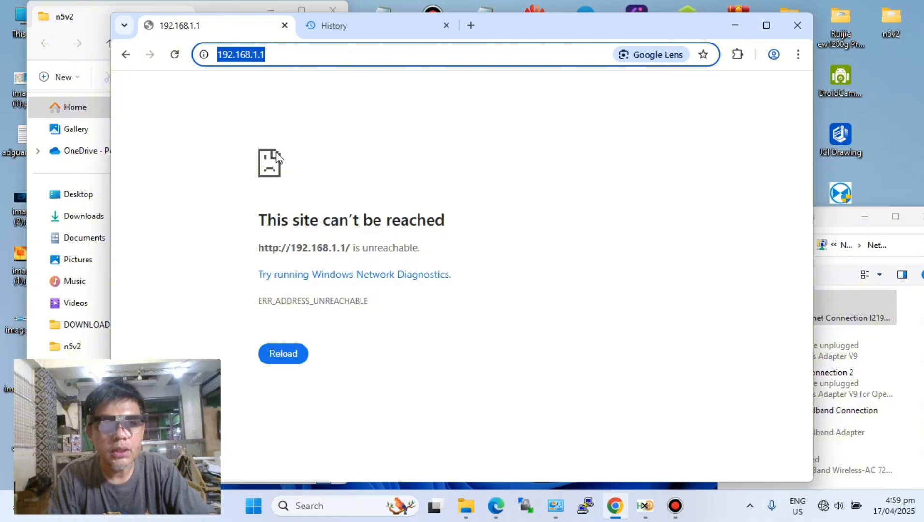
click(288, 357)
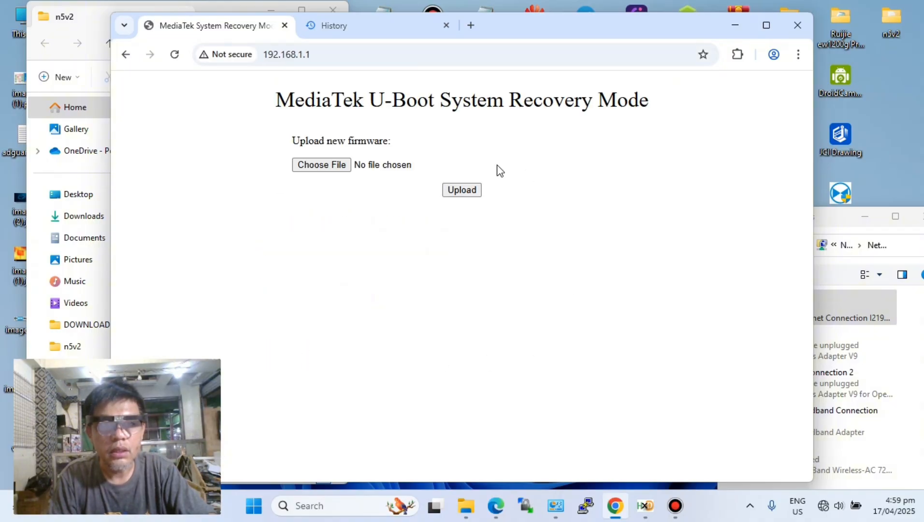
drag(266, 99, 662, 114)
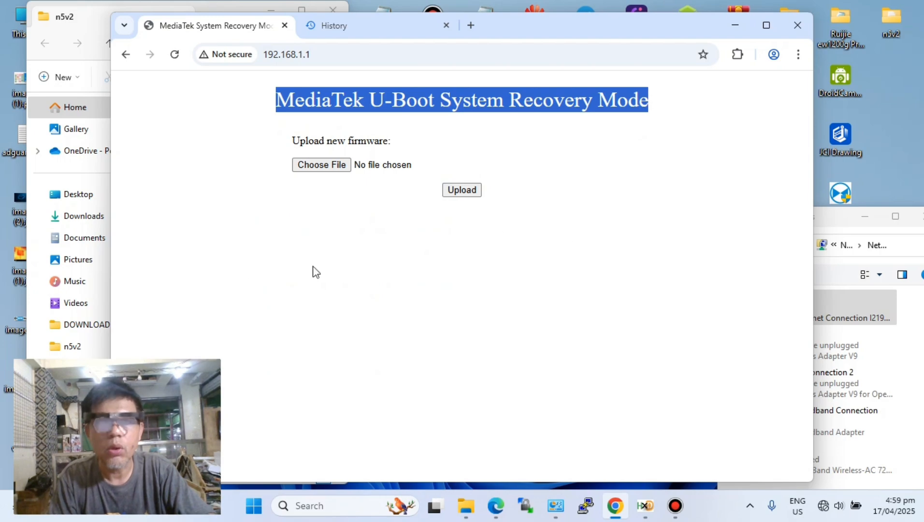
drag(202, 90, 243, 100)
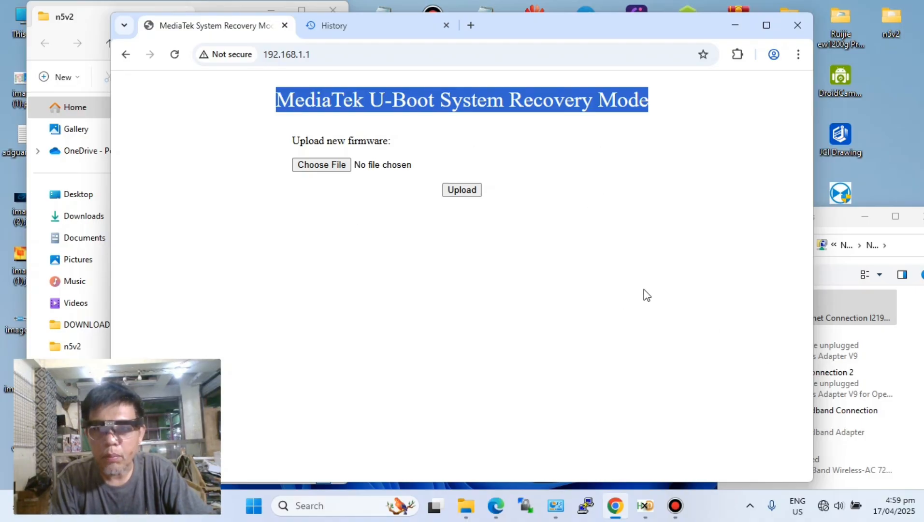
- Choose openwrtN5V2.bin from the n5v2 folder on the Desktop as the new firmware file
click(322, 166)
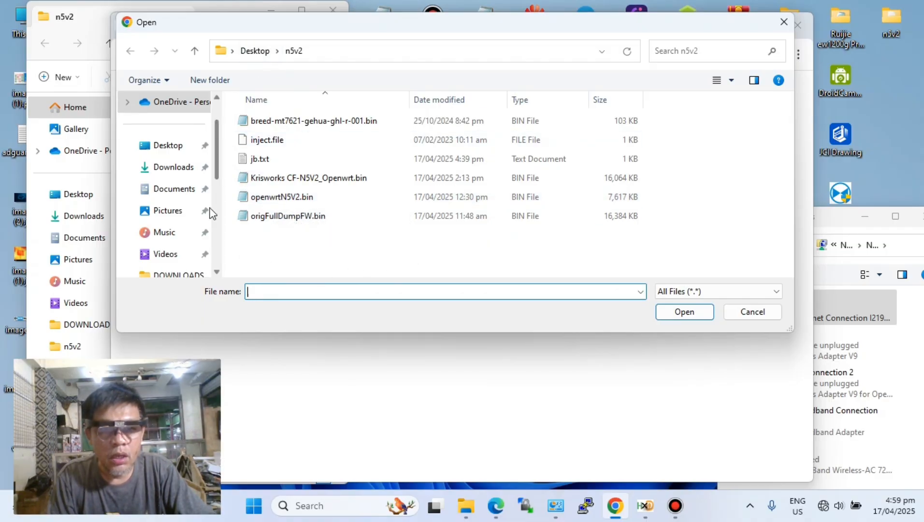
click(297, 198)
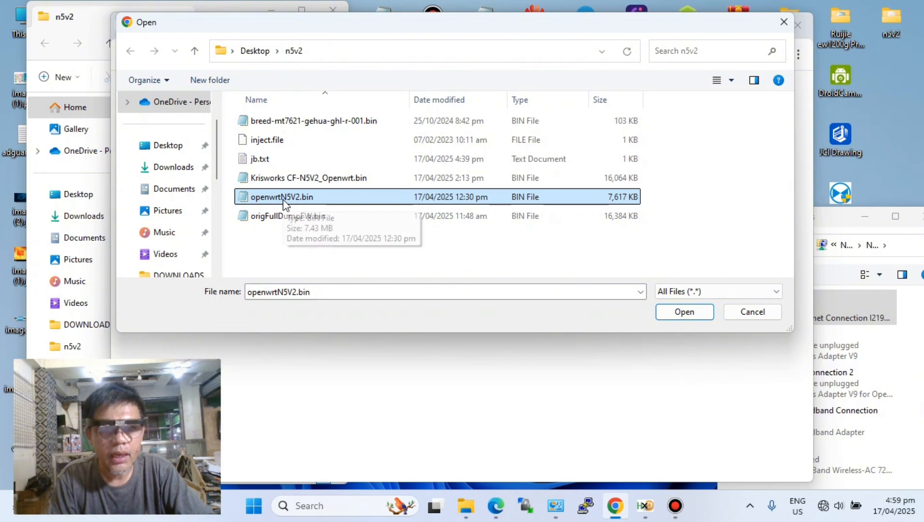
click(684, 312)
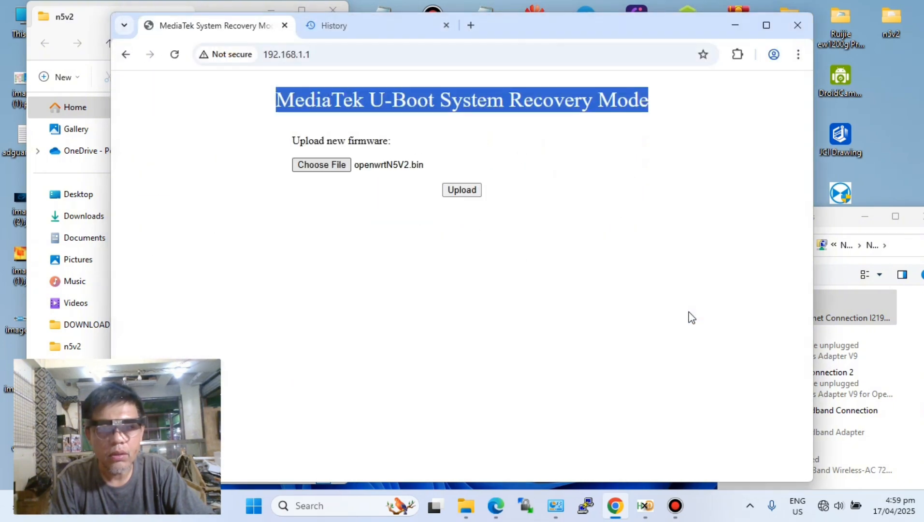
- Upload the chosen firmware file and highlight its size on the file confirmation page
click(461, 190)
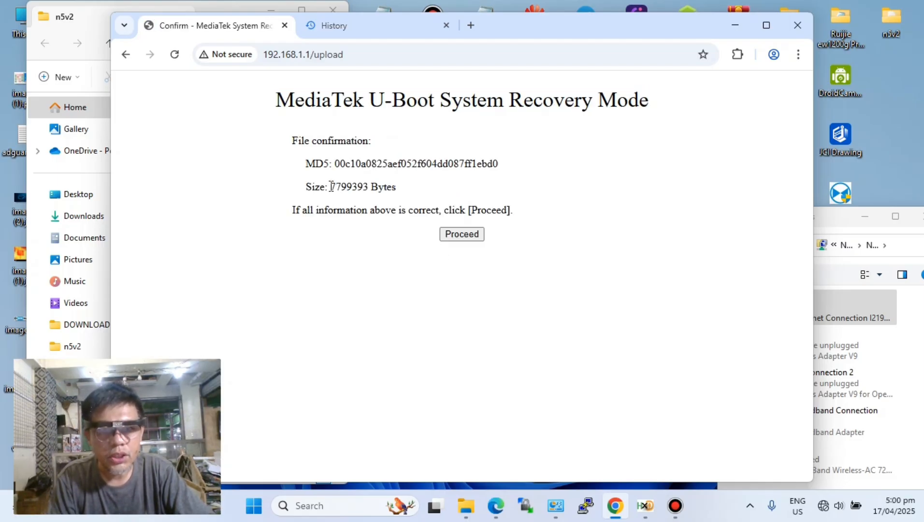
drag(331, 186, 404, 190)
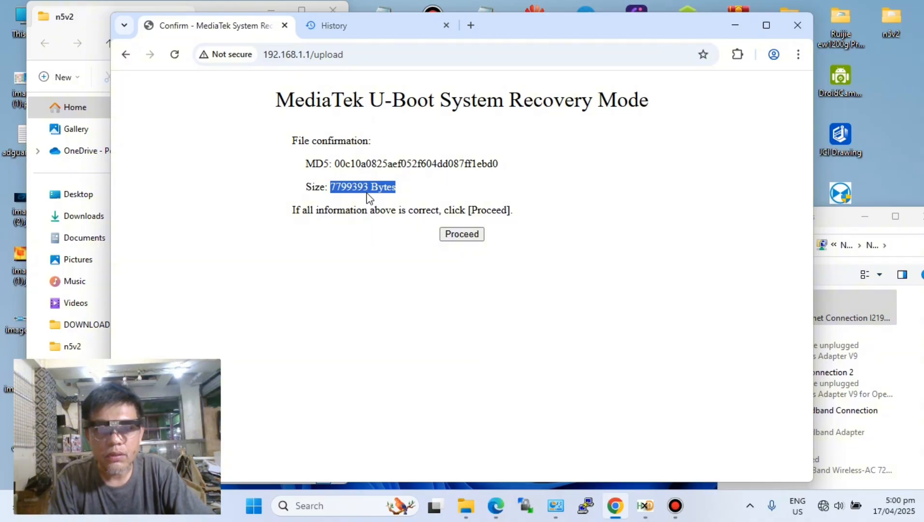
- View the browser's history page and return to the firmware confirmation page
click(798, 55)
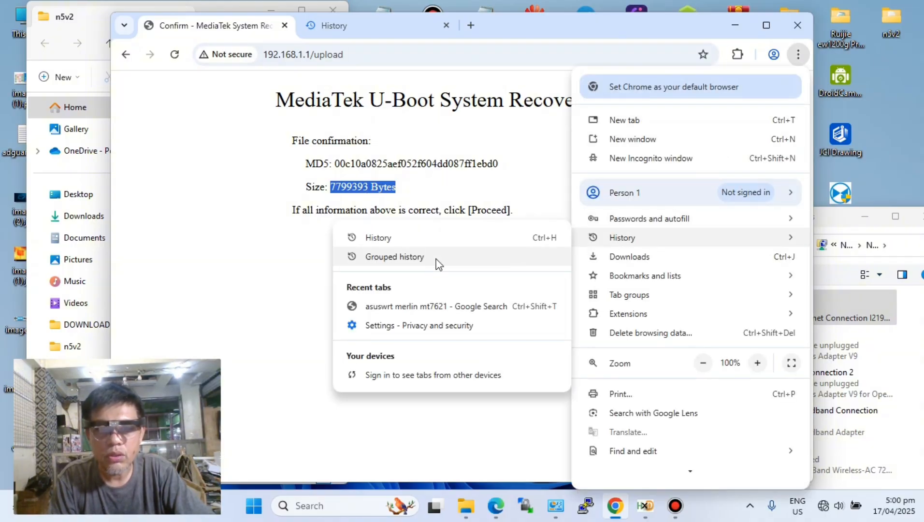
click(378, 241)
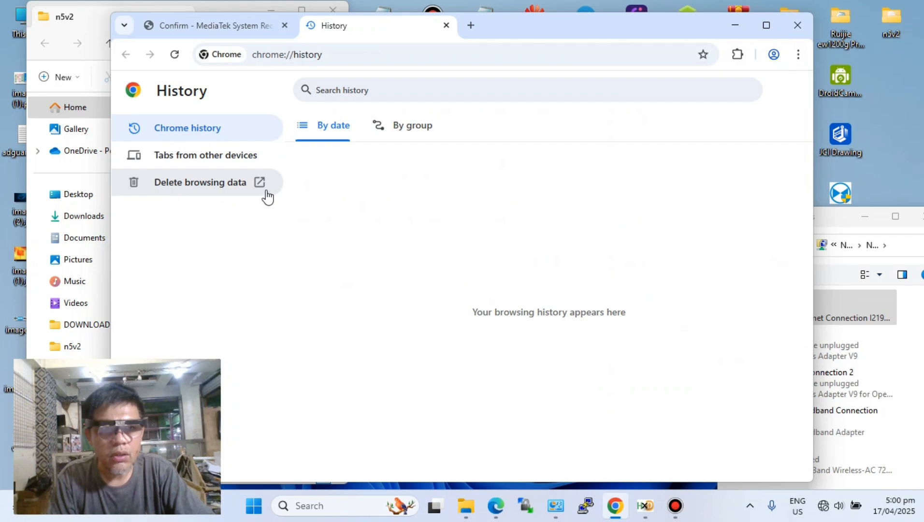
click(244, 26)
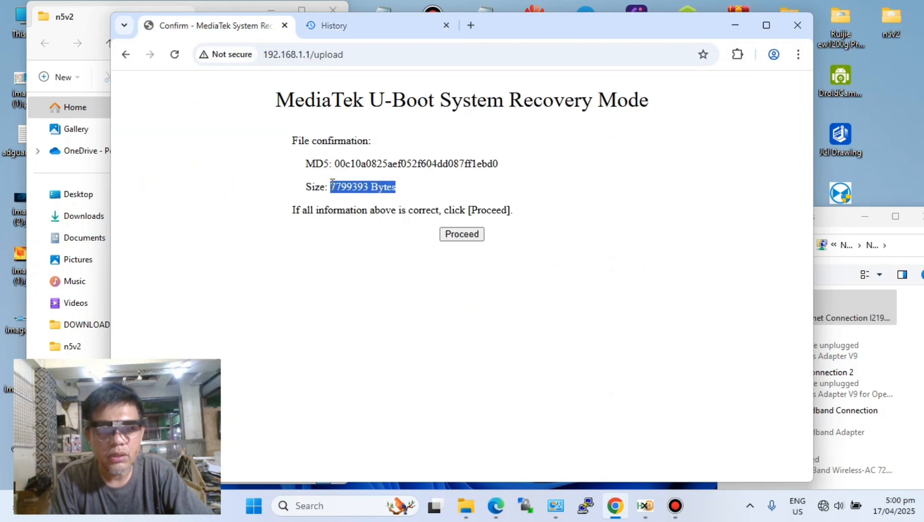
- Highlight the size line on the confirmation page and look over the firmware files in the n5v2 folder
click(431, 191)
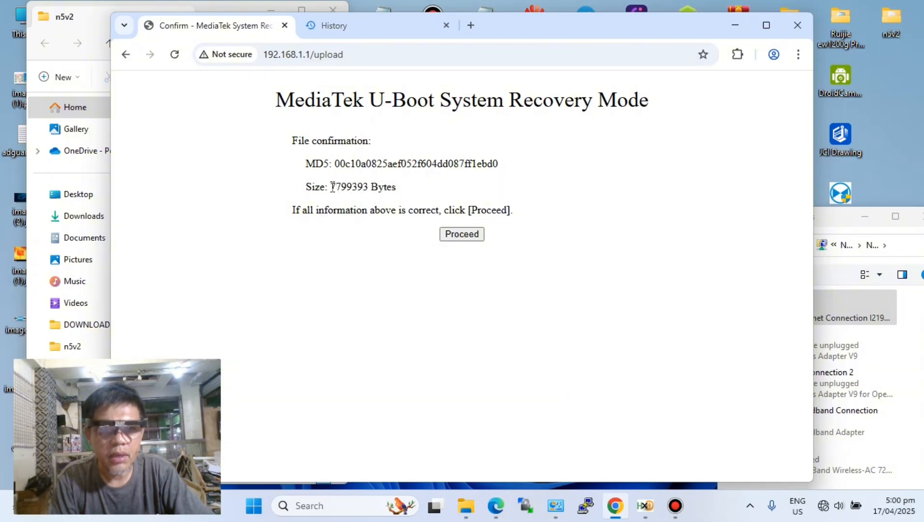
drag(332, 186, 368, 187)
click(420, 192)
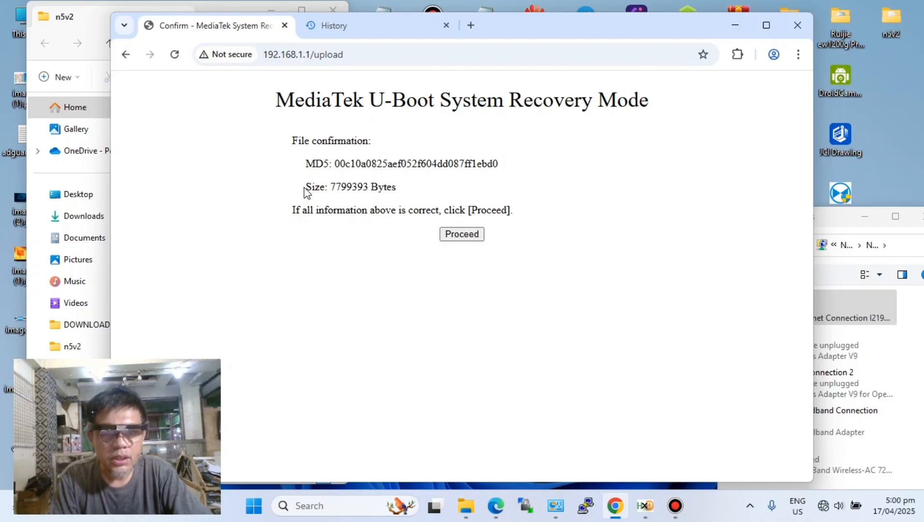
drag(306, 188, 404, 195)
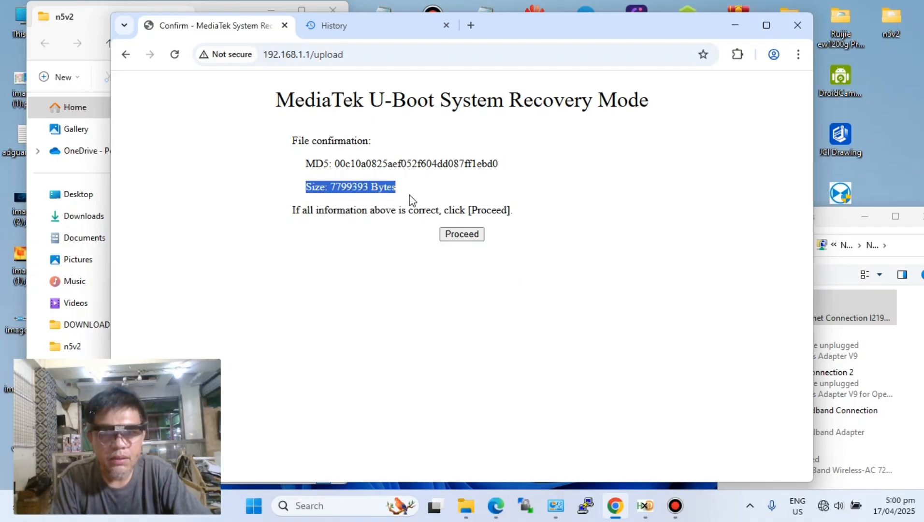
click(88, 22)
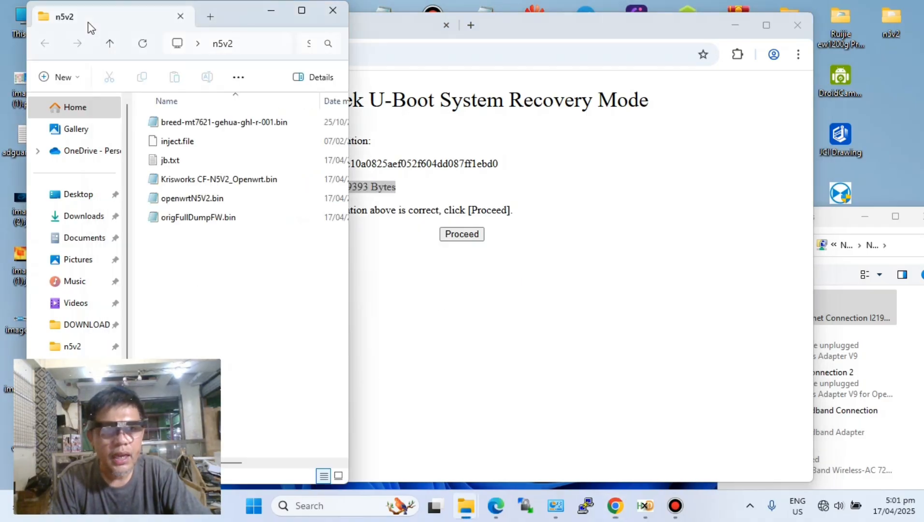
mouse_move(199, 202)
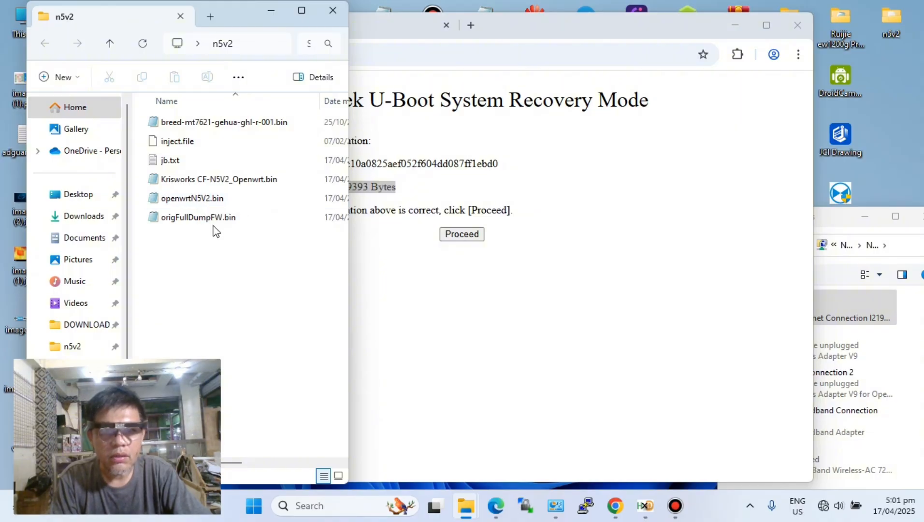
click(461, 202)
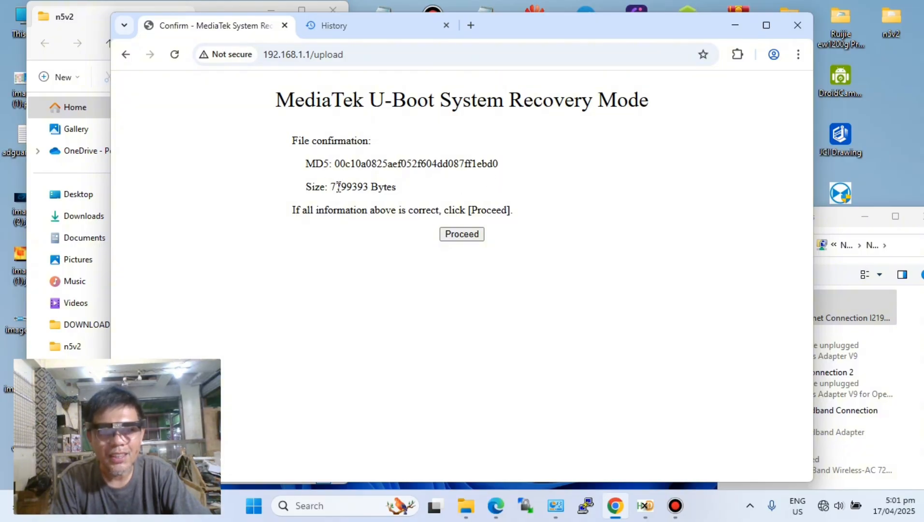
- Check the uploaded file's size again by highlighting it and proceed with flashing the firmware
drag(328, 183, 416, 188)
click(413, 198)
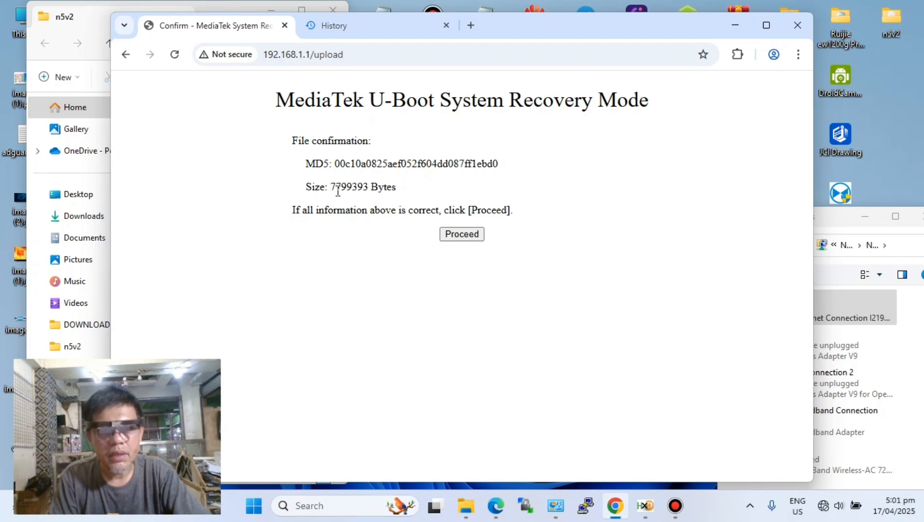
drag(332, 187, 392, 187)
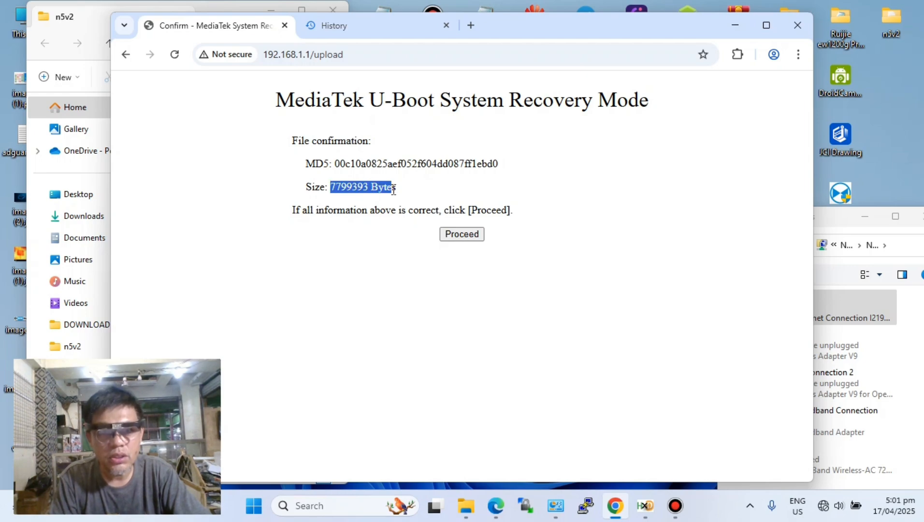
click(472, 200)
click(471, 236)
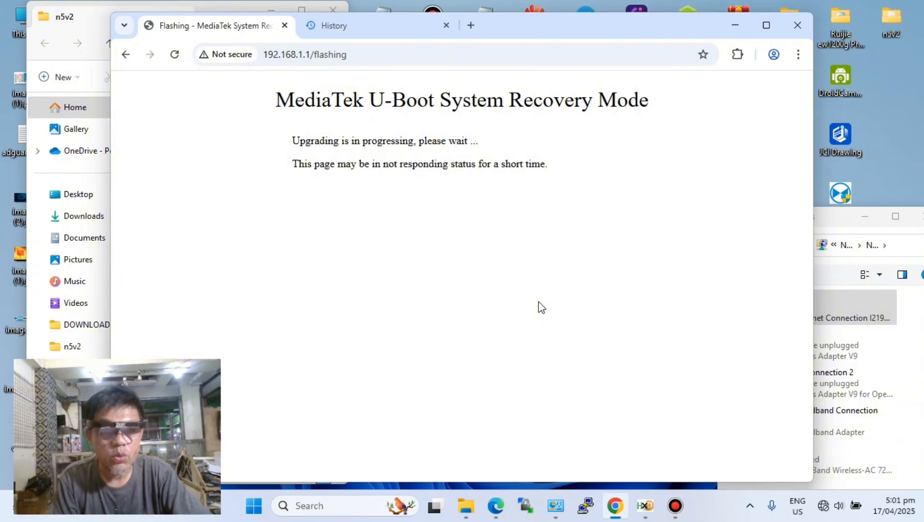
- Set the Ethernet adapter's IPv4 properties to obtain the IP address and DNS server address automatically
click(836, 220)
drag(834, 219, 786, 73)
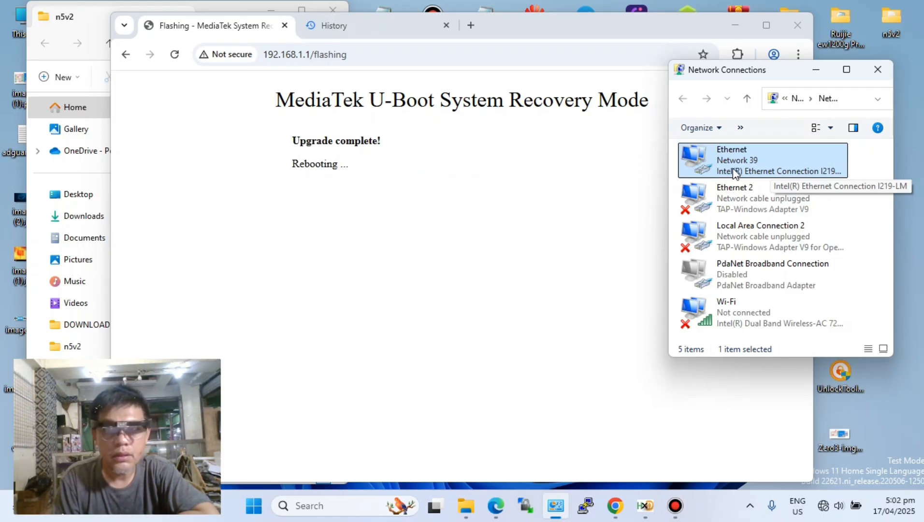
right_click(761, 162)
click(807, 292)
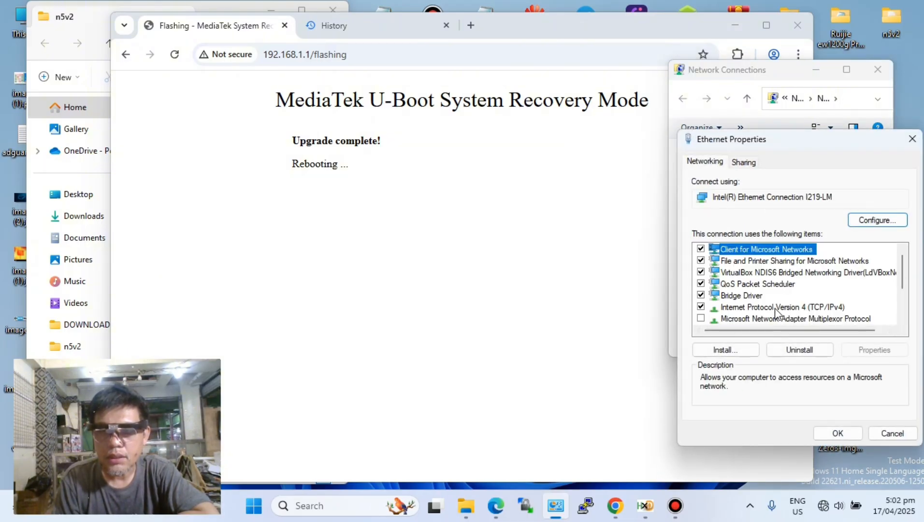
double_click(774, 307)
click(725, 267)
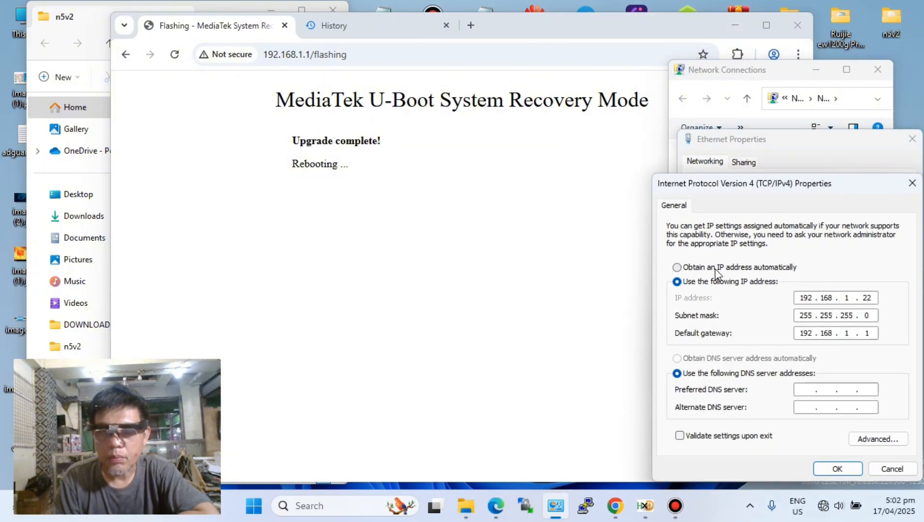
click(688, 357)
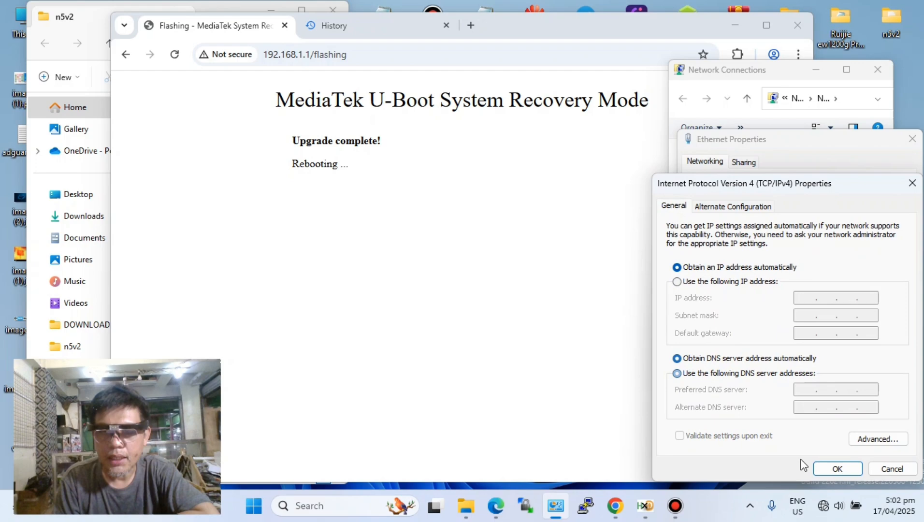
click(834, 468)
click(833, 433)
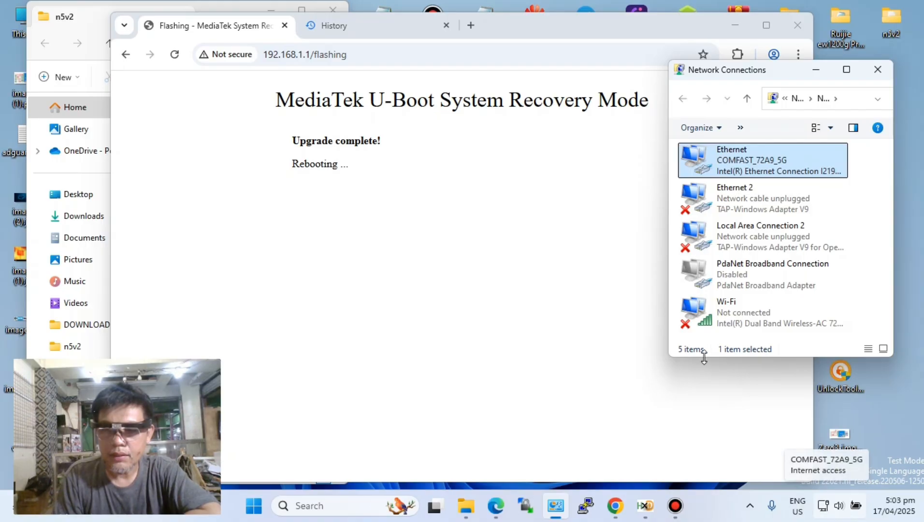
- Search Google for youtube in a new browser tab and open the YouTube website
click(470, 25)
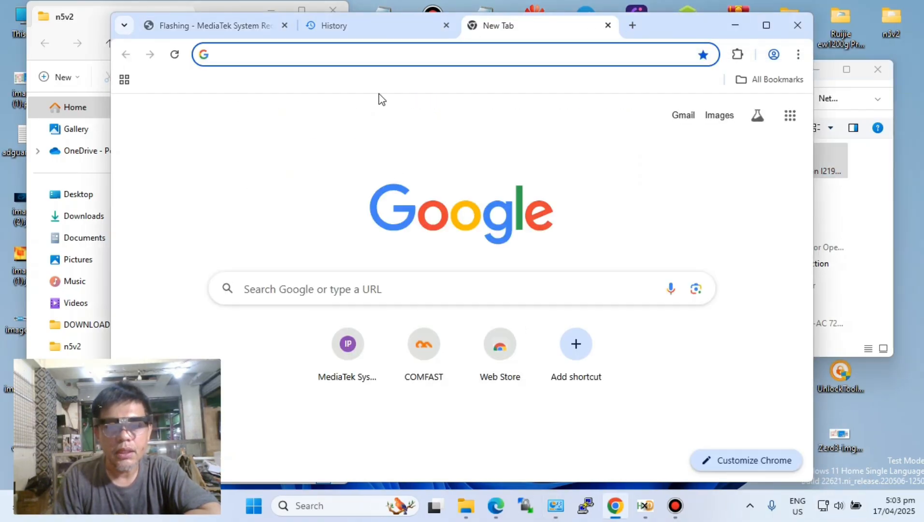
click(385, 46)
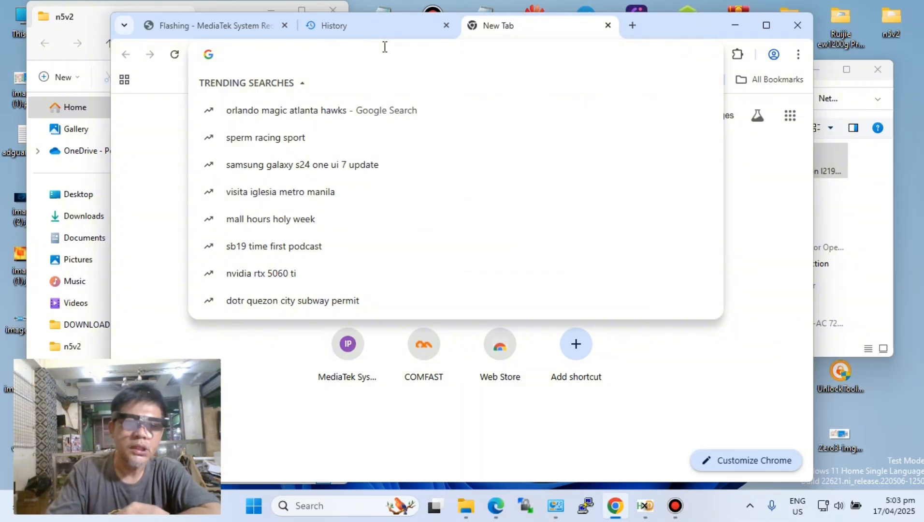
text(youtube)
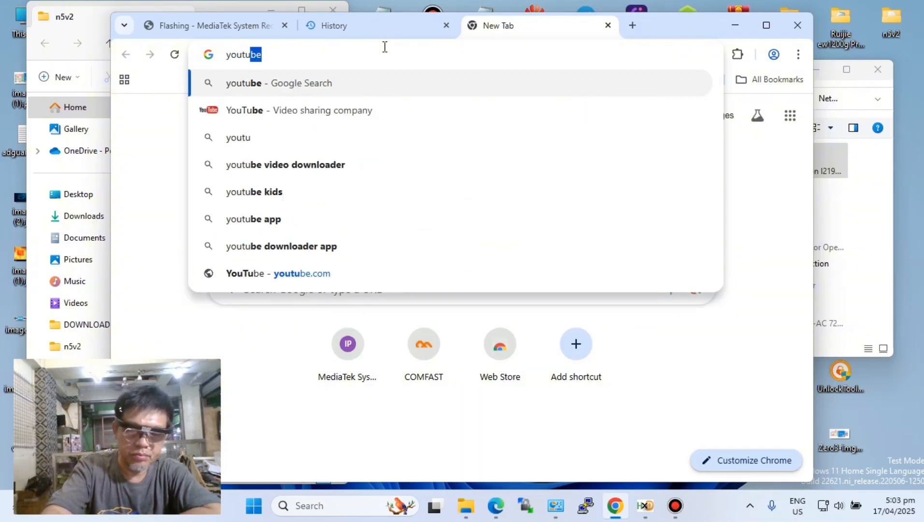
key(Return)
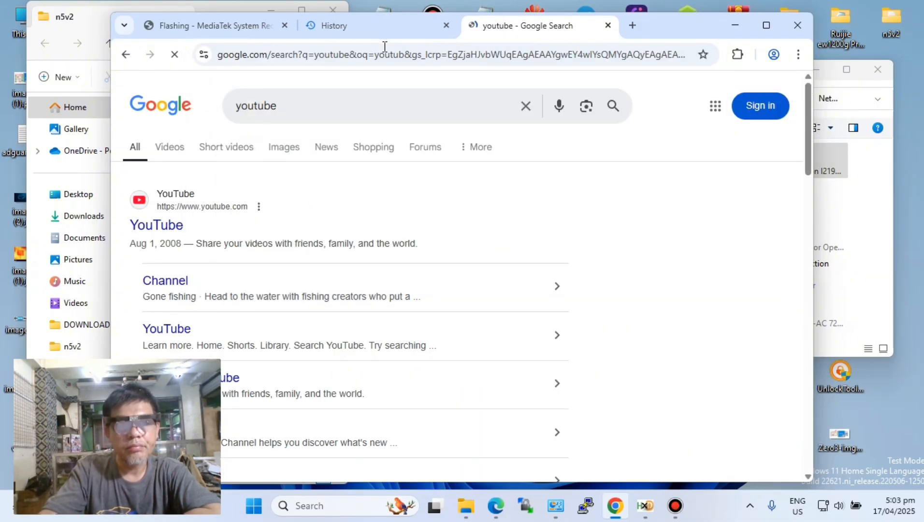
click(174, 232)
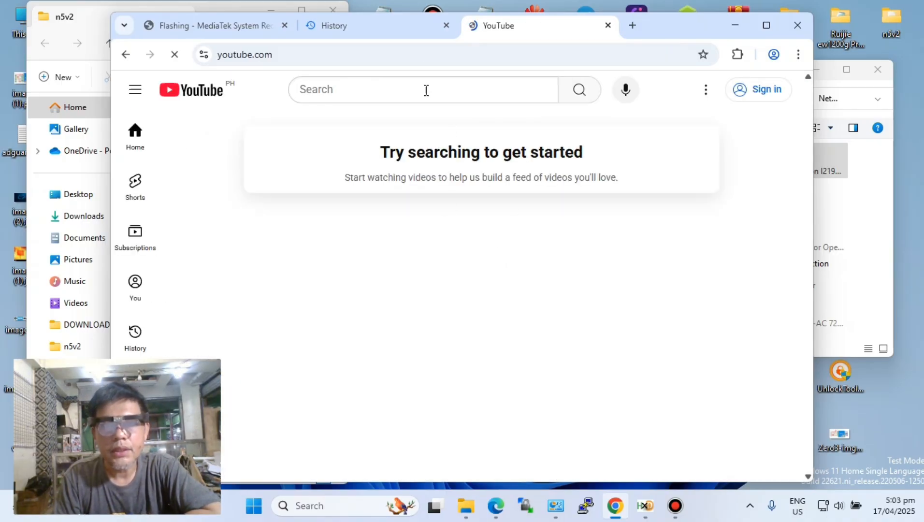
- Search YouTube for tulfo to test the internet connection
click(422, 85)
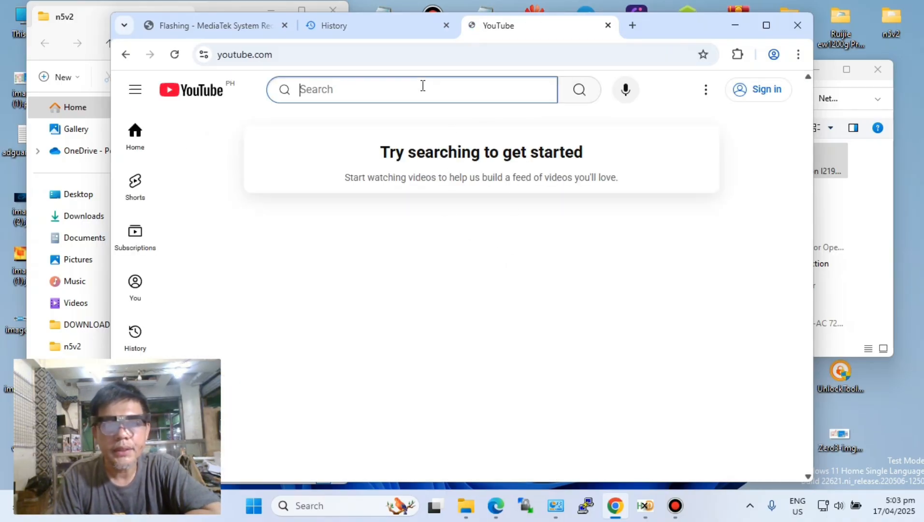
text(tul)
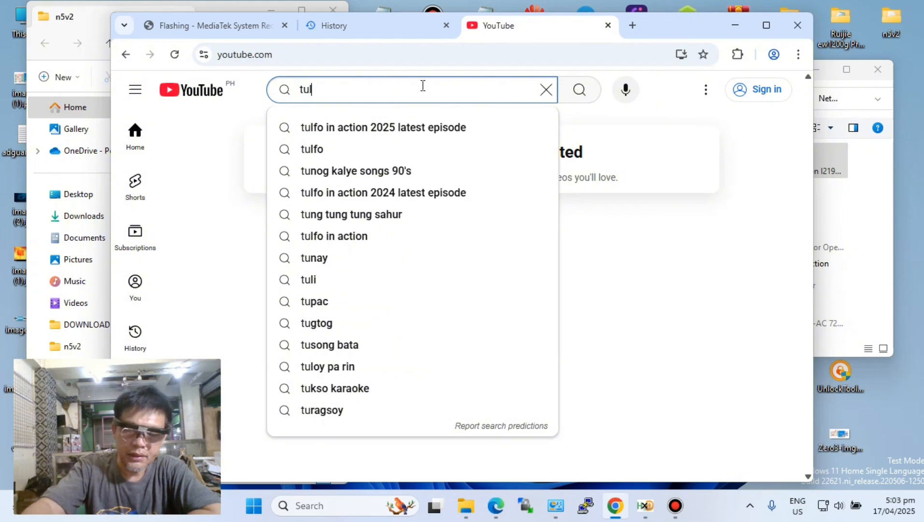
text(fo)
key(Return)
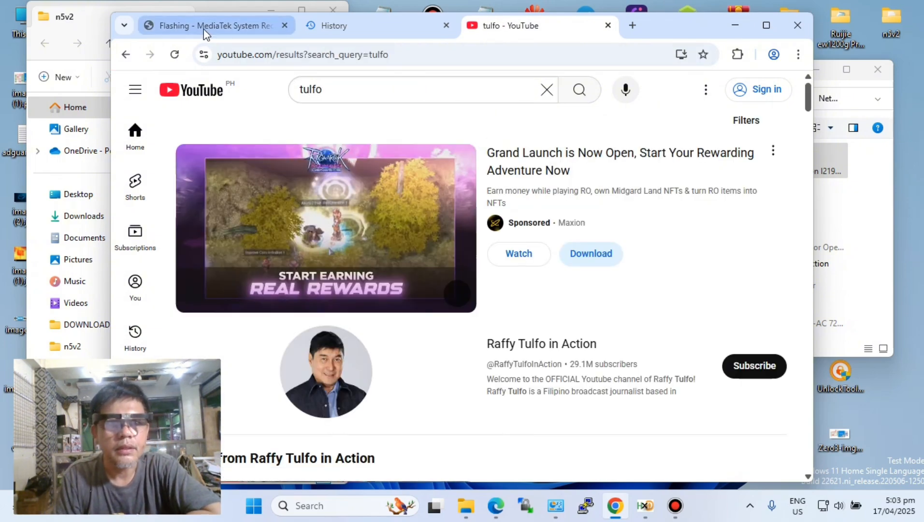
- Load 192.168.1.1 in the recovery page's tab and check the password field of the OpenWrt login form
click(260, 26)
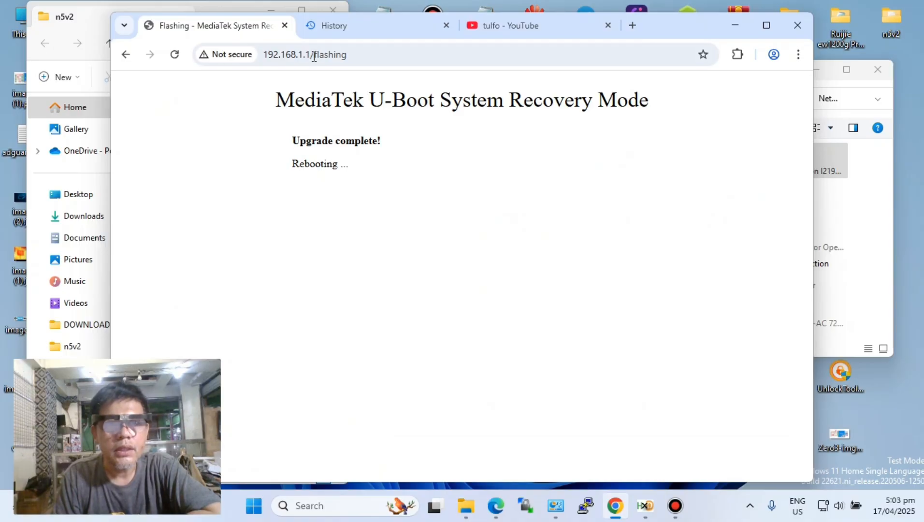
drag(312, 56, 776, 85)
key(BackSpace)
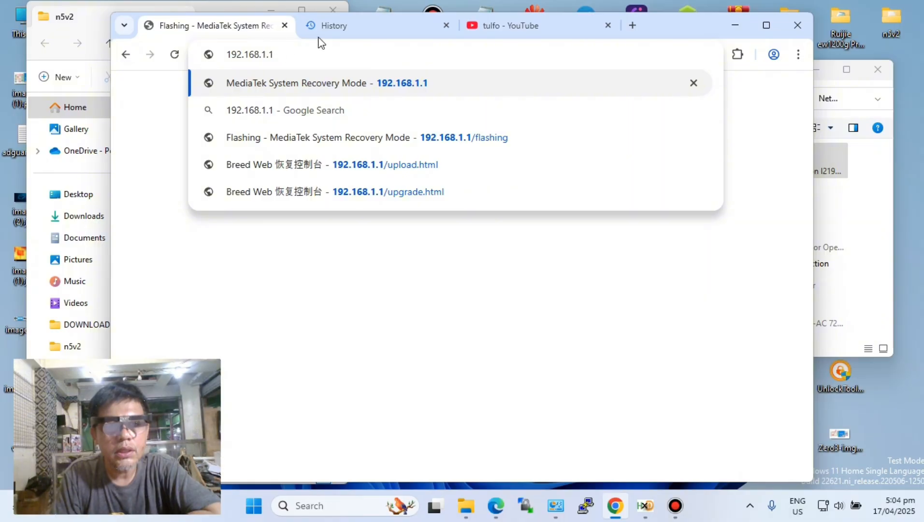
key(Return)
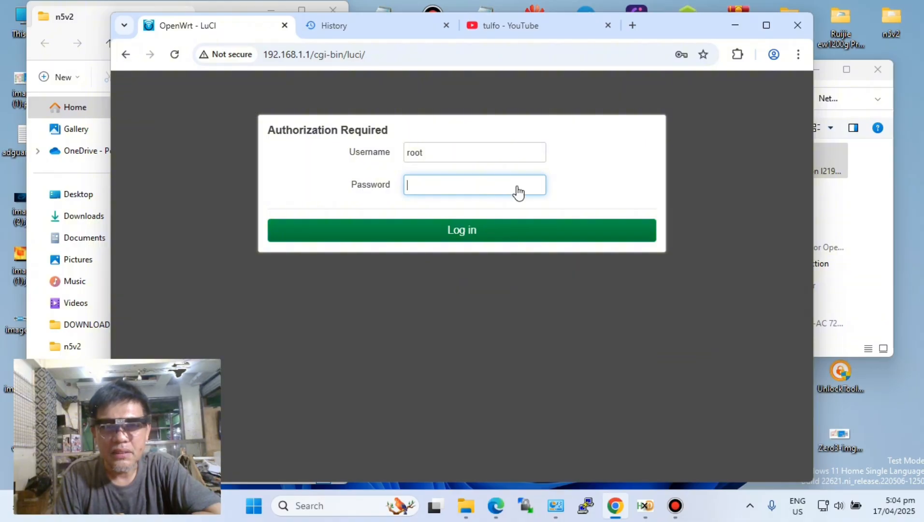
click(433, 186)
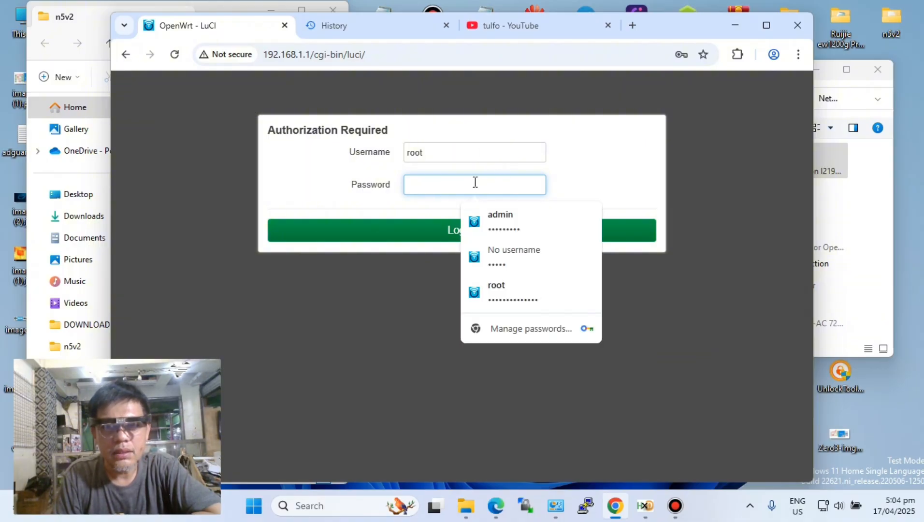
click(649, 170)
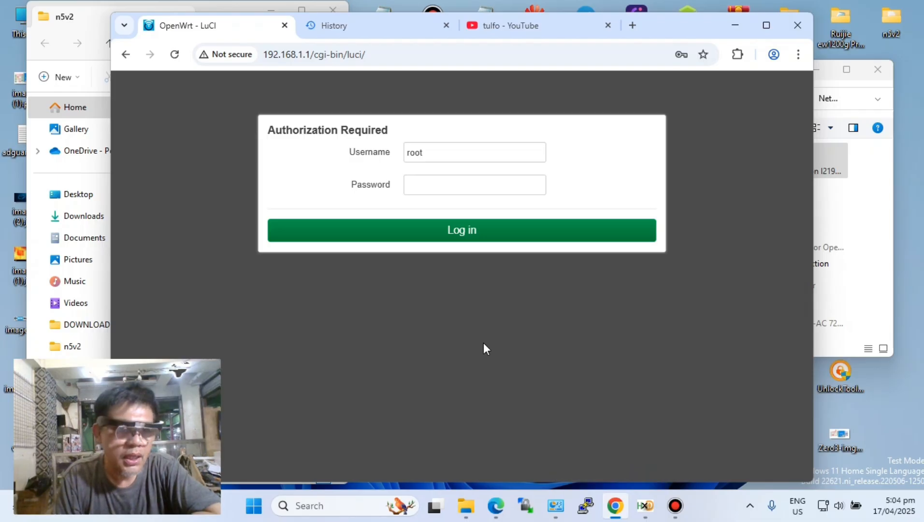
- Look over the n5v2 folder, selecting jb.txt, and return to the OpenWrt login page with its address selected
click(76, 11)
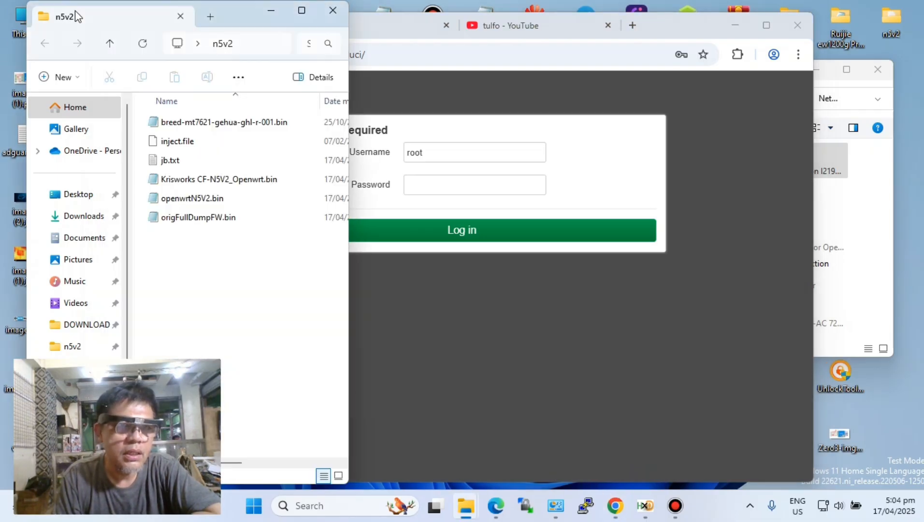
click(180, 160)
click(231, 286)
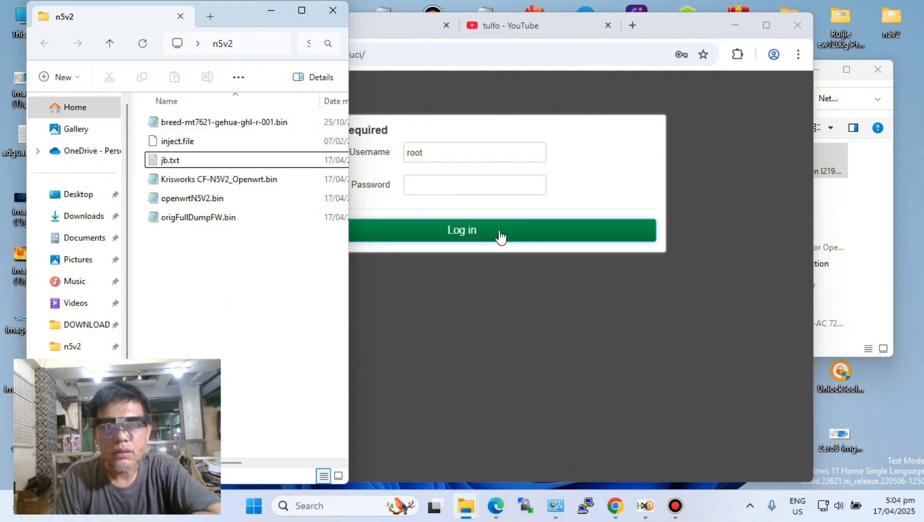
click(421, 56)
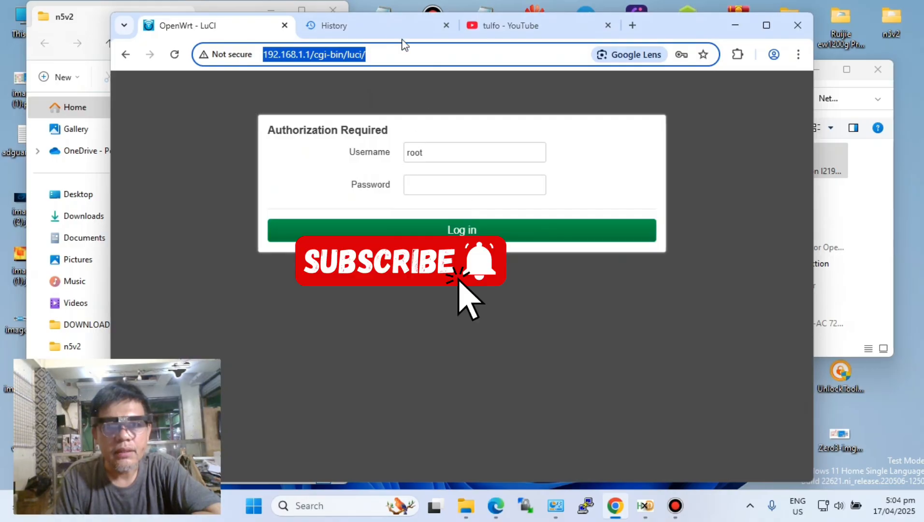
- Log in to OpenWrt as root with an empty password and open the System properties page
click(530, 233)
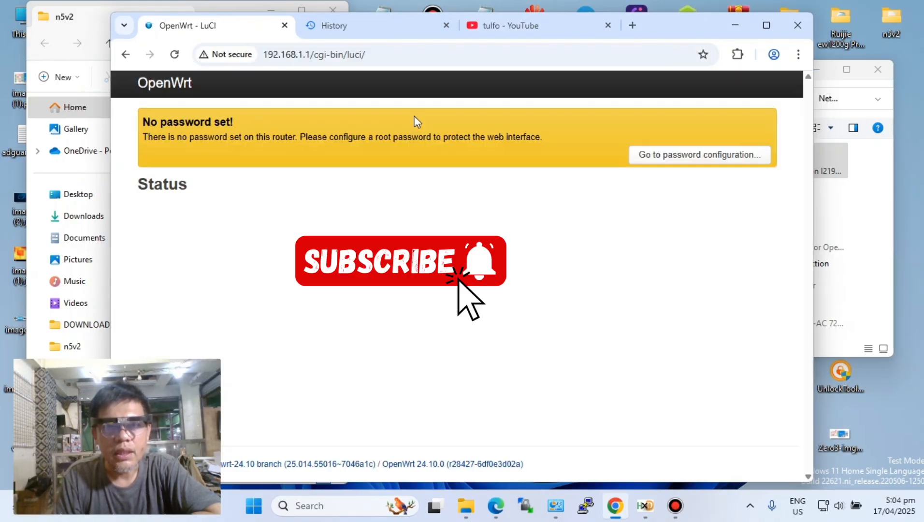
click(334, 86)
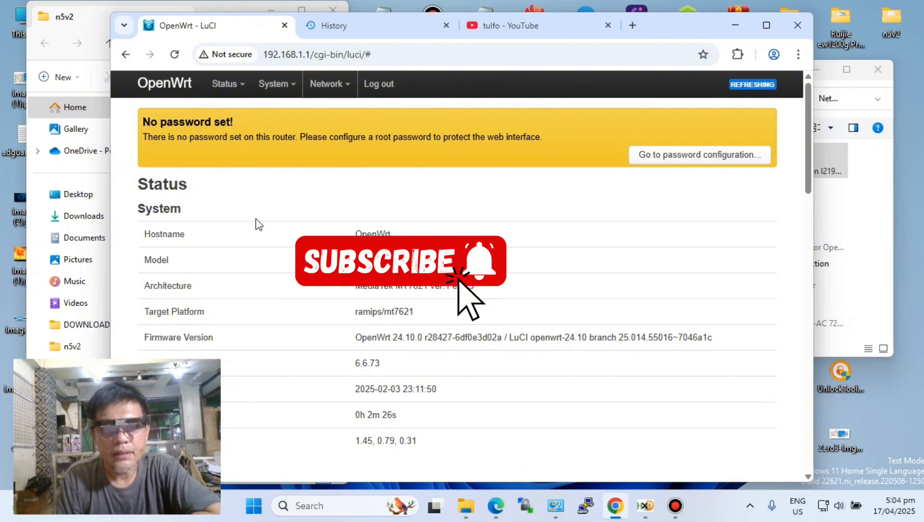
mouse_move(272, 84)
click(278, 113)
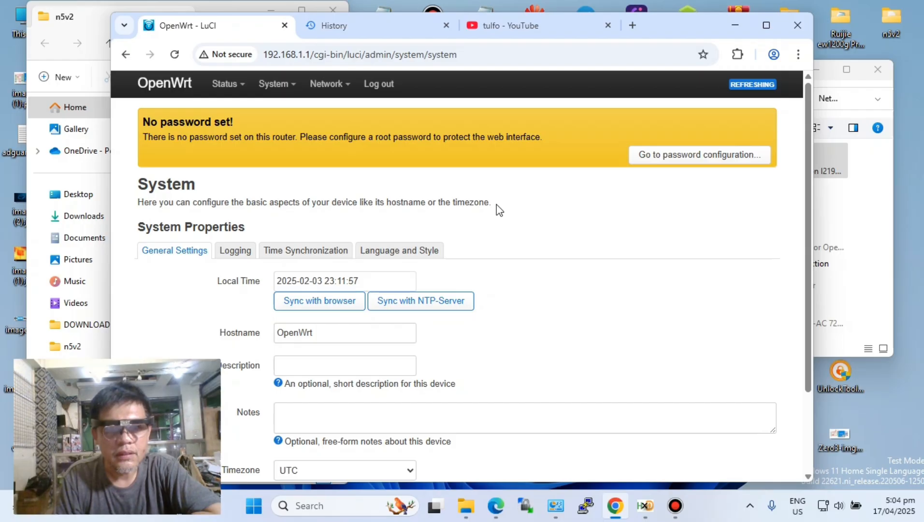
- Sync the router's local time with the NTP server and look over the general system settings
click(448, 303)
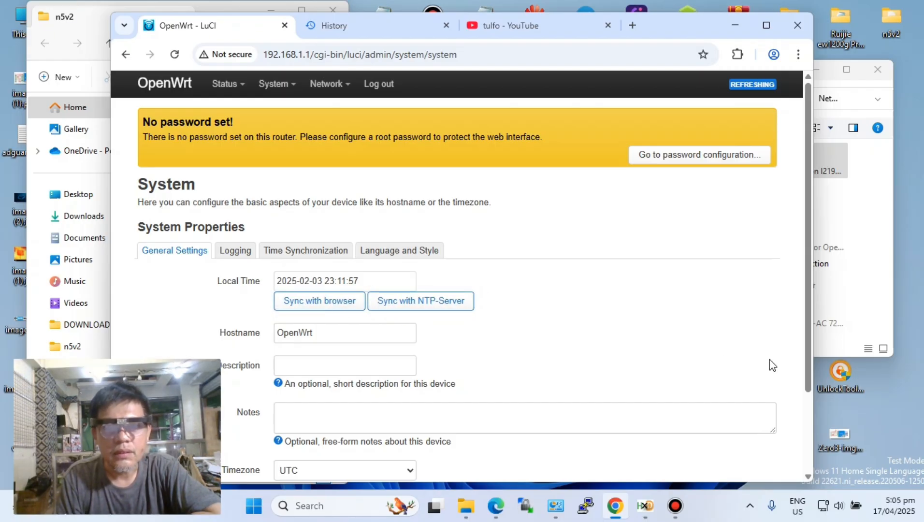
scroll(561, 365, down, 3)
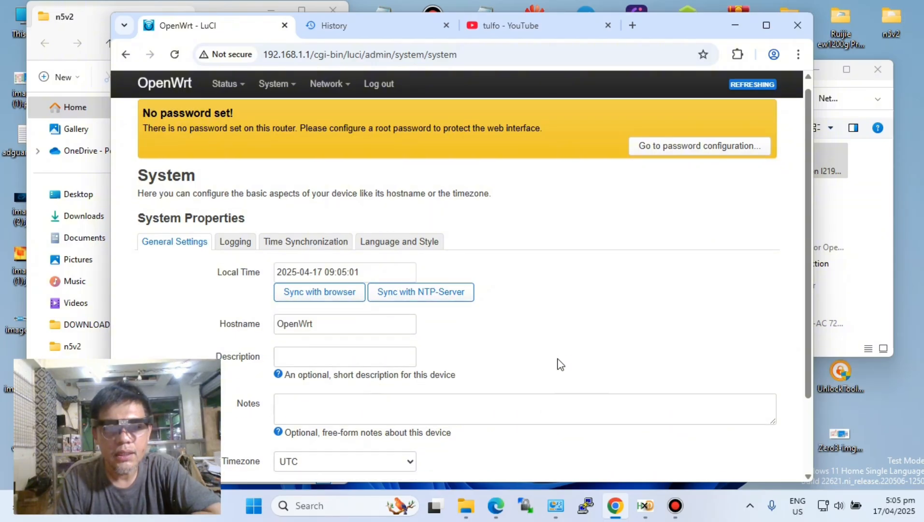
scroll(560, 364, up, 3)
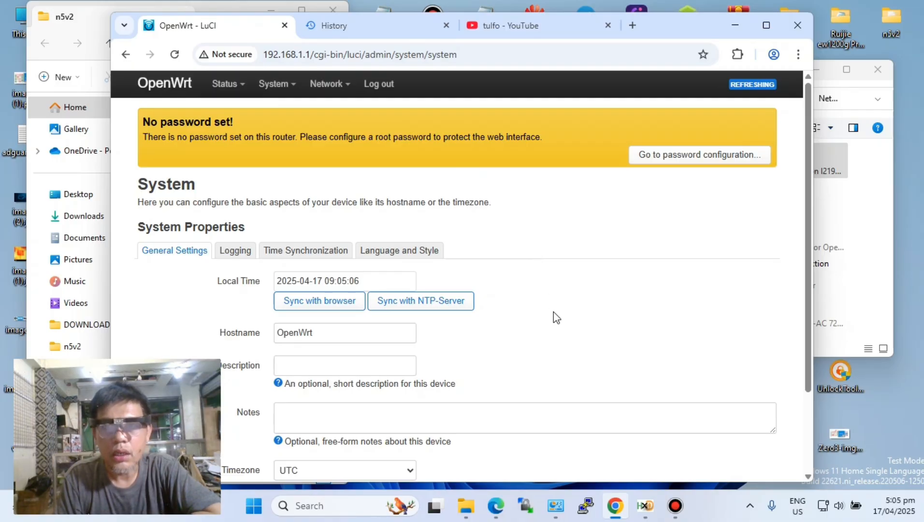
scroll(554, 312, down, 3)
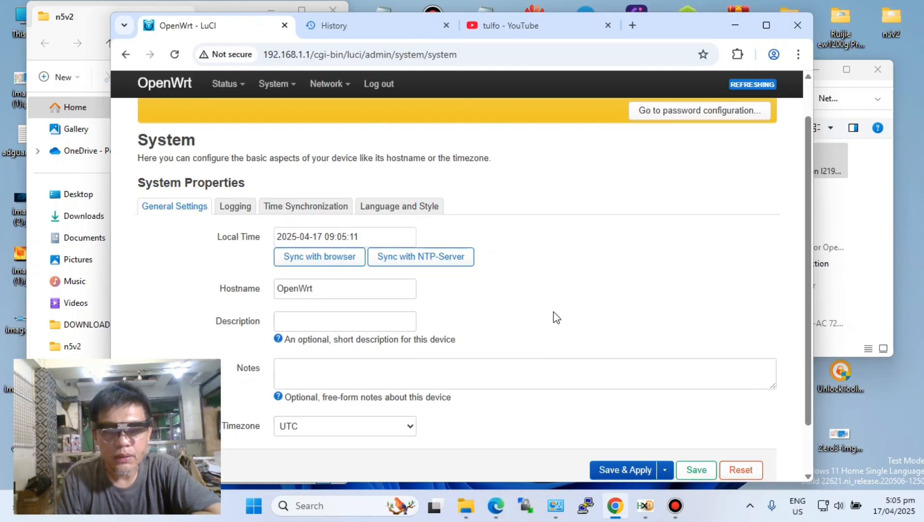
click(587, 506)
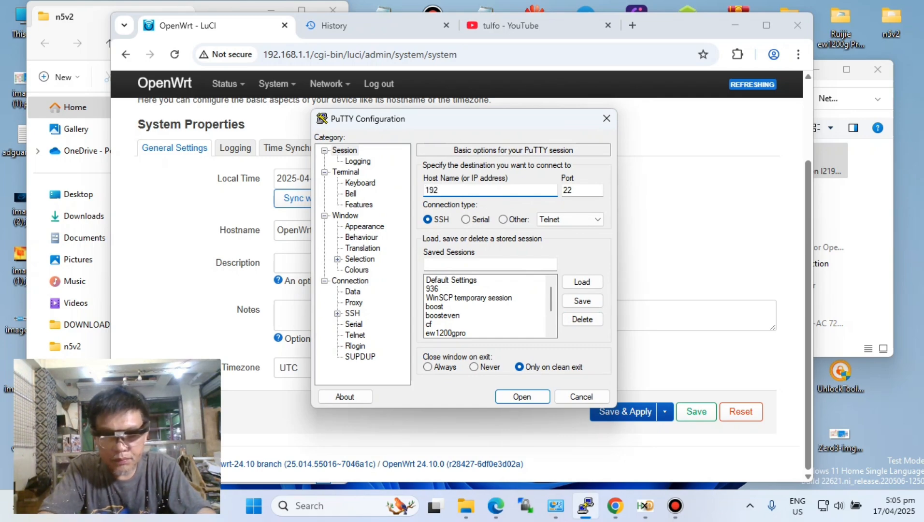
text(192.168.1.1)
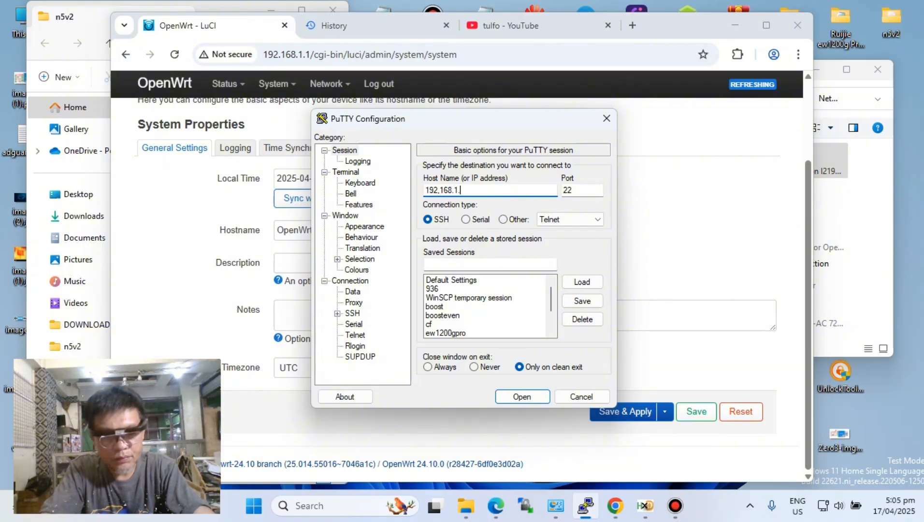
click(511, 398)
click(520, 304)
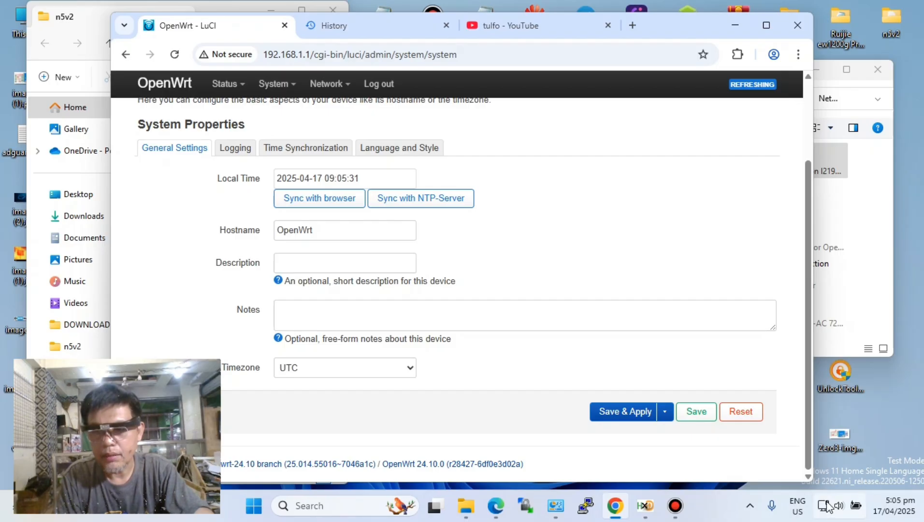
click(585, 506)
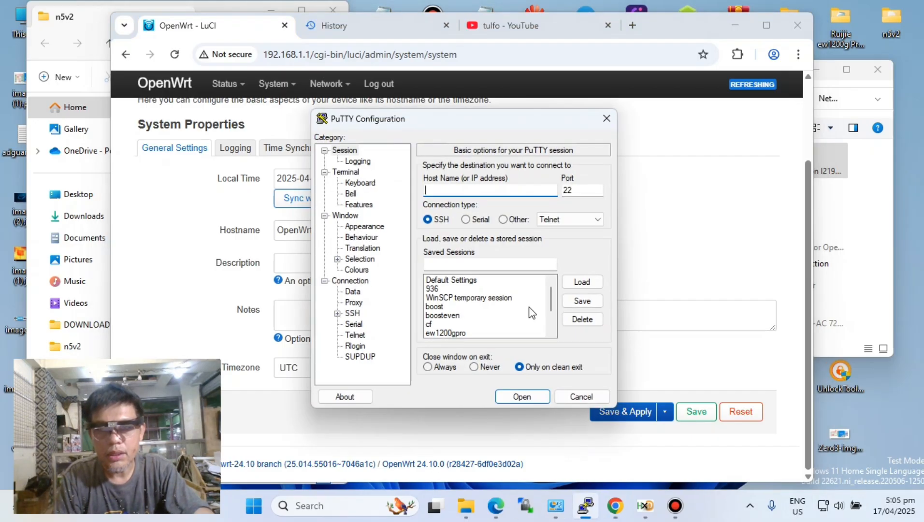
double_click(464, 333)
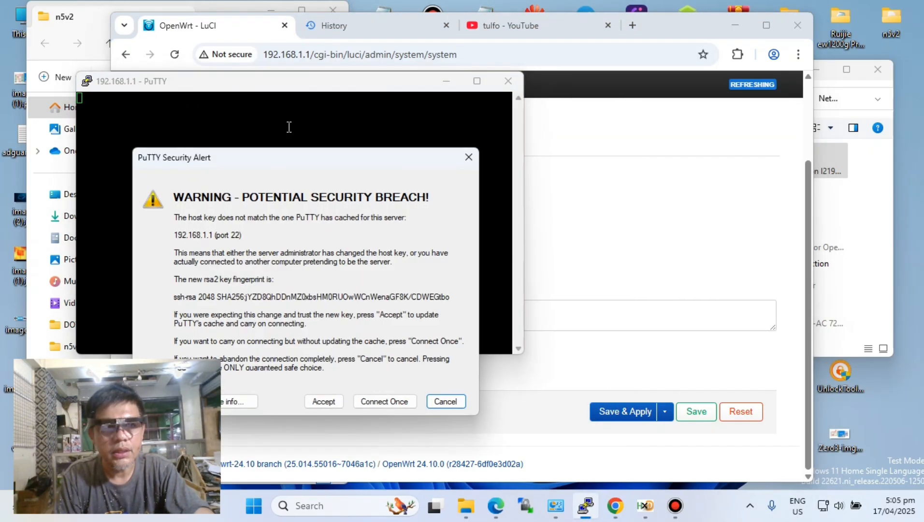
drag(315, 169, 388, 136)
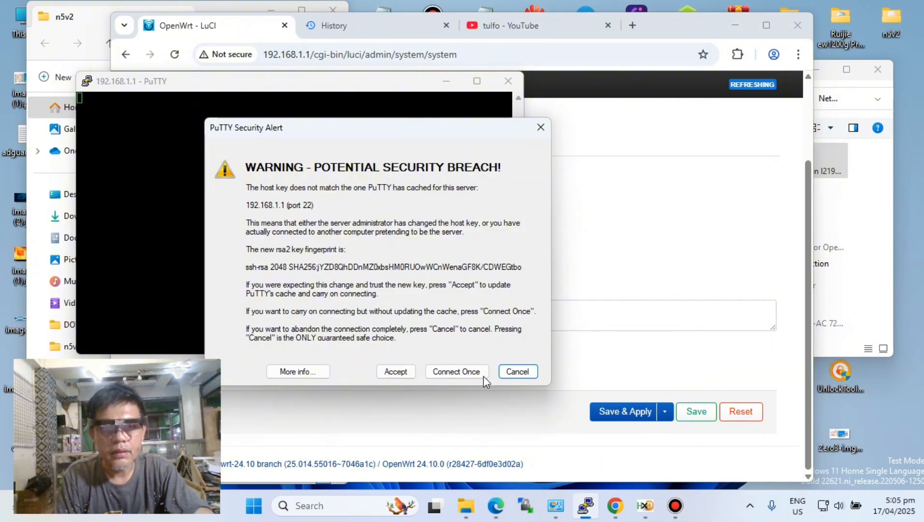
click(515, 372)
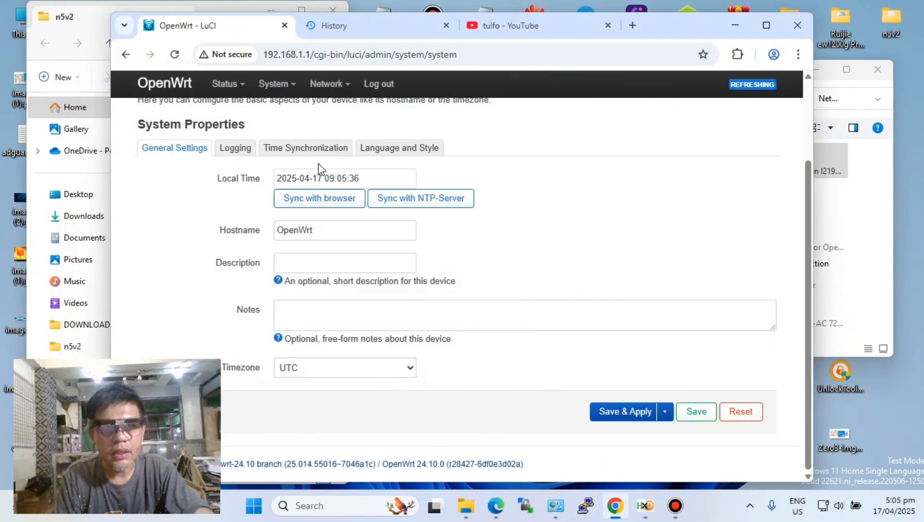
- Switch to PuTTY, open an SSH session to 192.168.1.1 on port 22, and accept the router's new host key
click(585, 505)
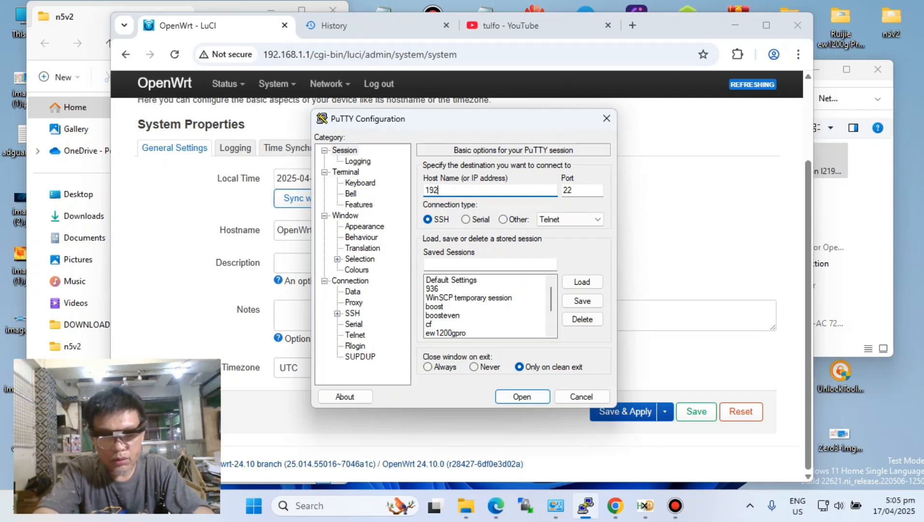
text(192.168.1.1)
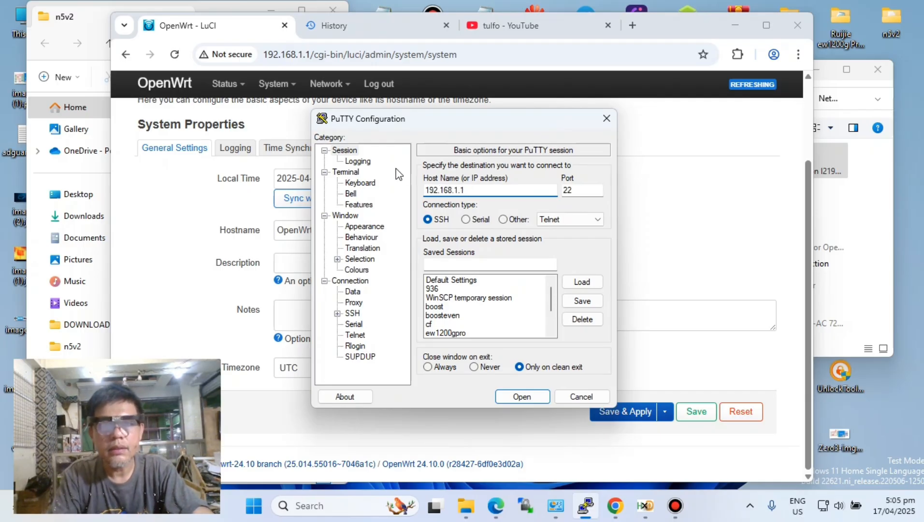
double_click(584, 190)
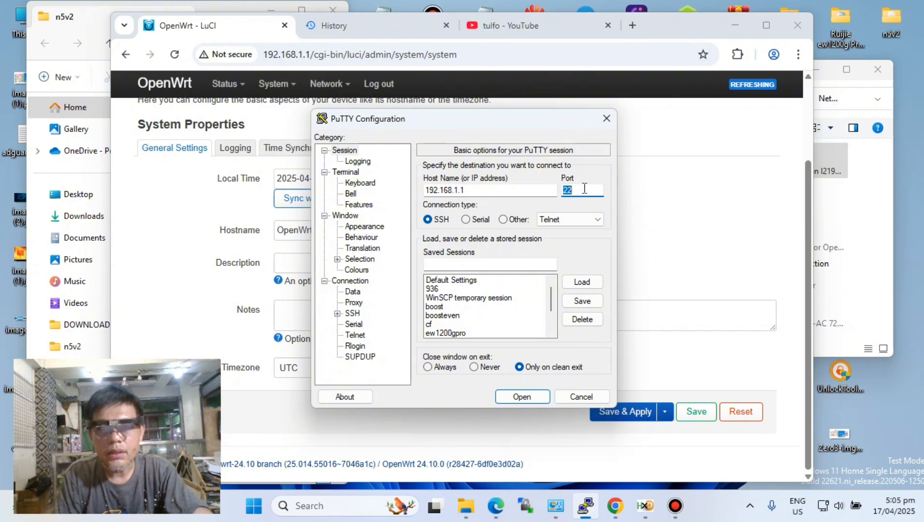
click(526, 397)
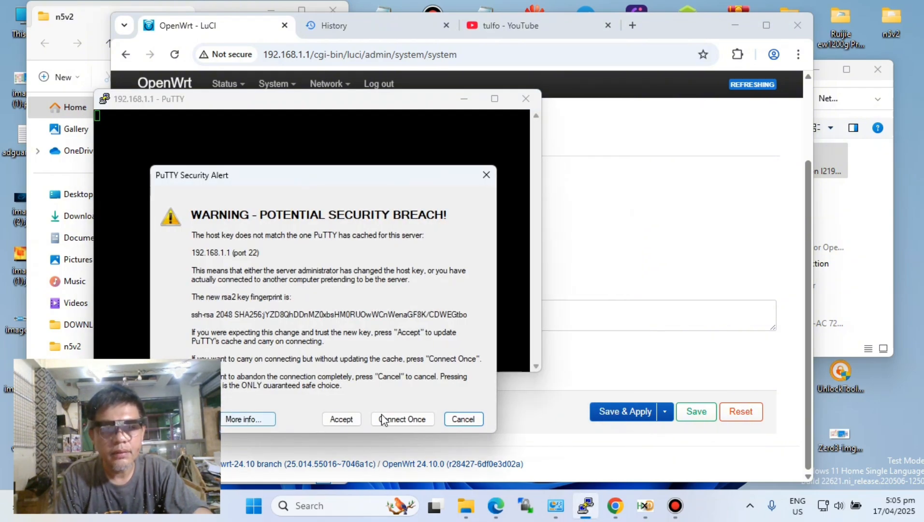
click(341, 419)
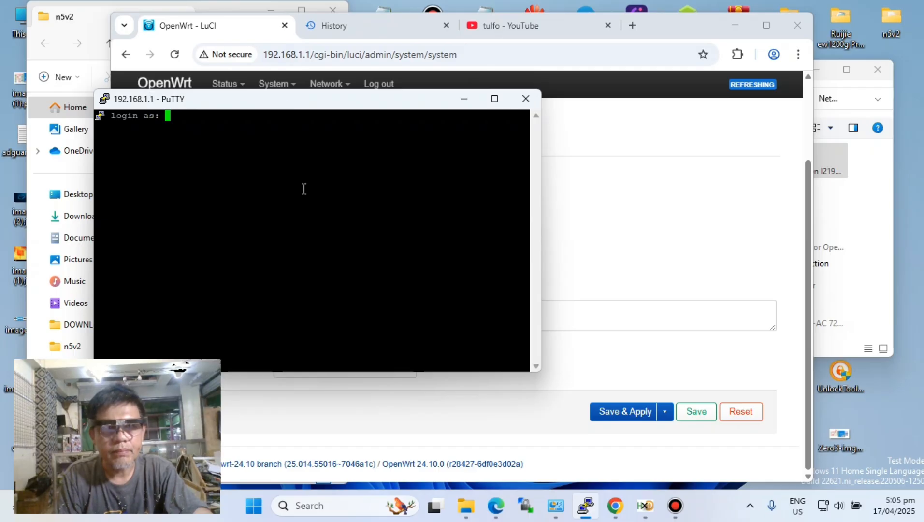
- Log in to the SSH session as root and move the terminal window aside to uncover the System page
text(root)
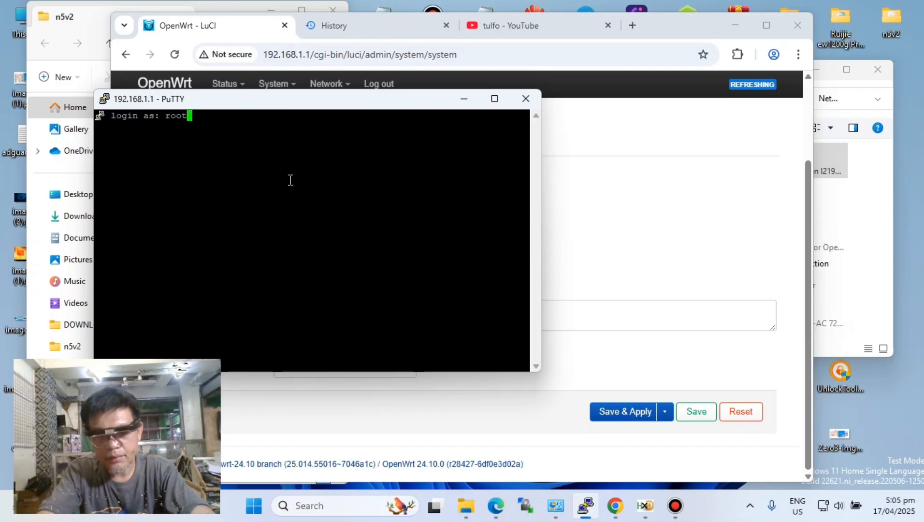
key(Return)
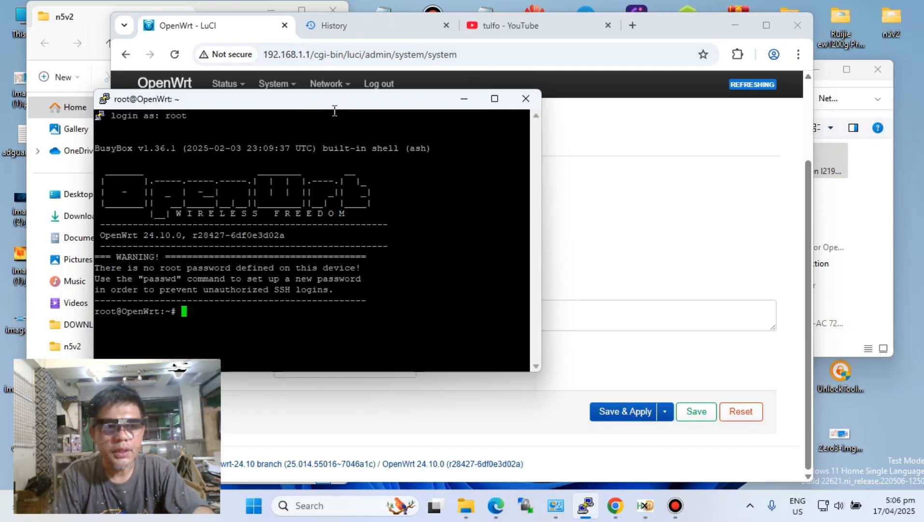
drag(327, 105, 647, 79)
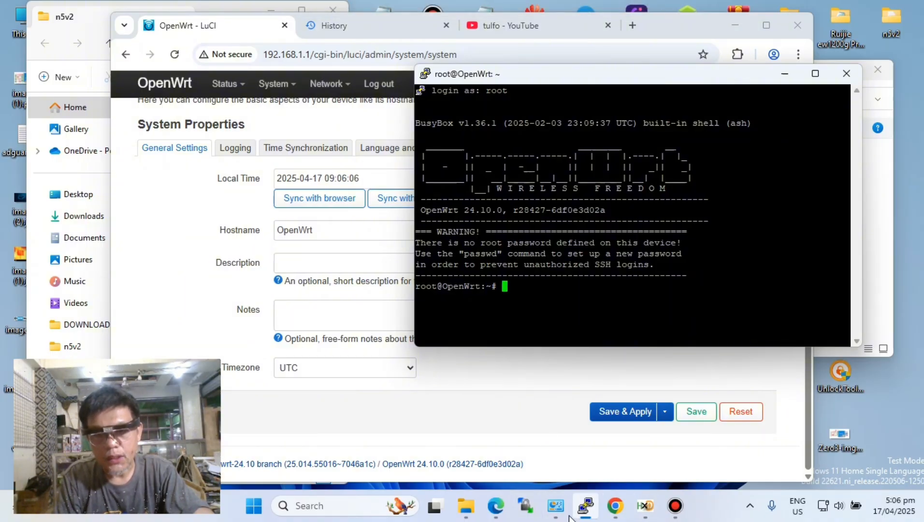
click(525, 507)
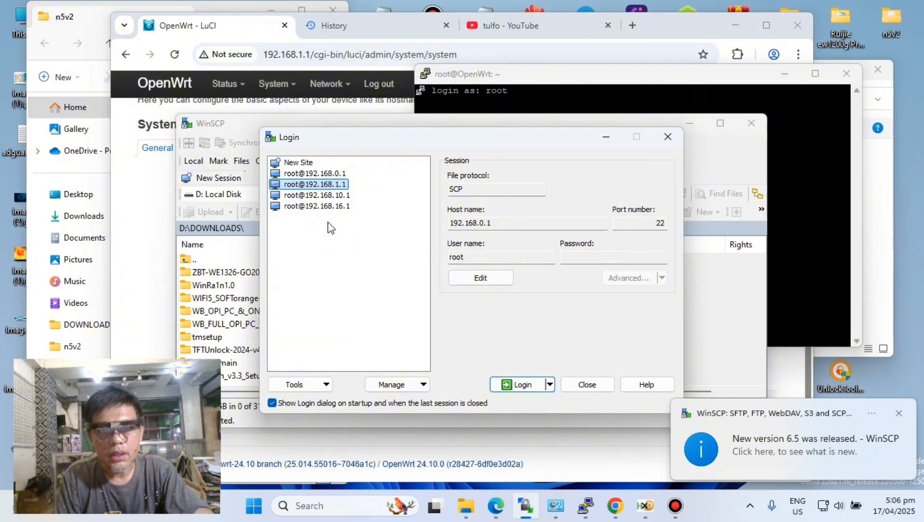
click(488, 280)
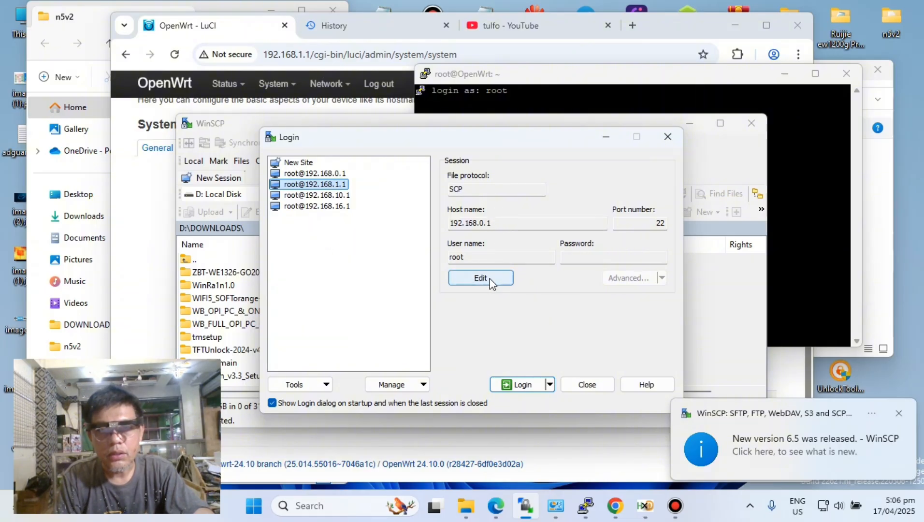
click(528, 192)
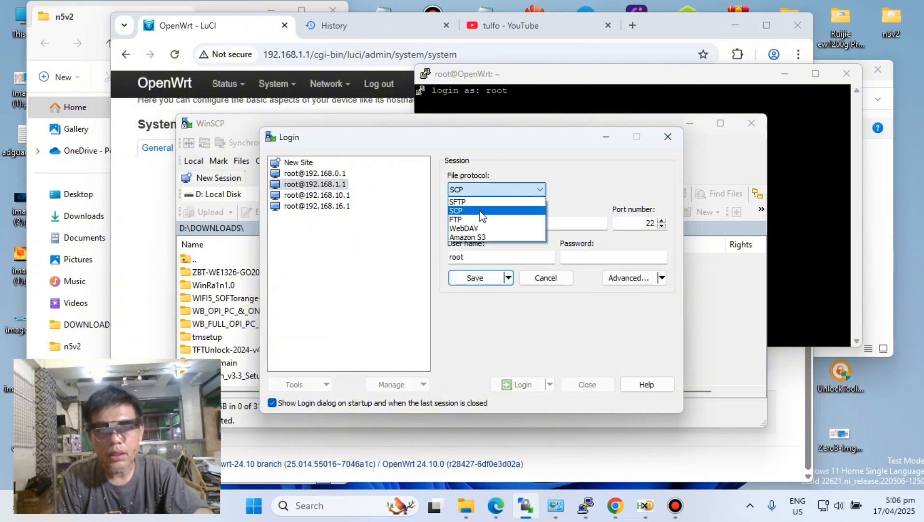
click(305, 164)
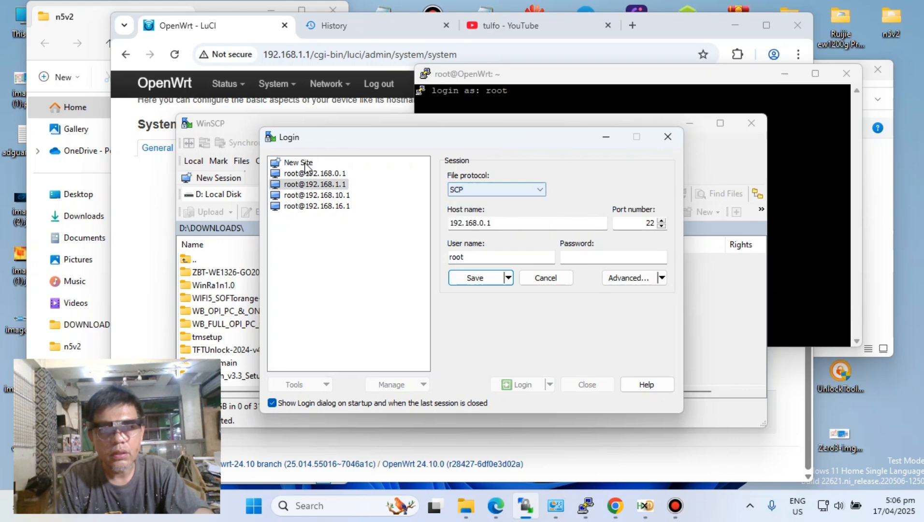
click(306, 165)
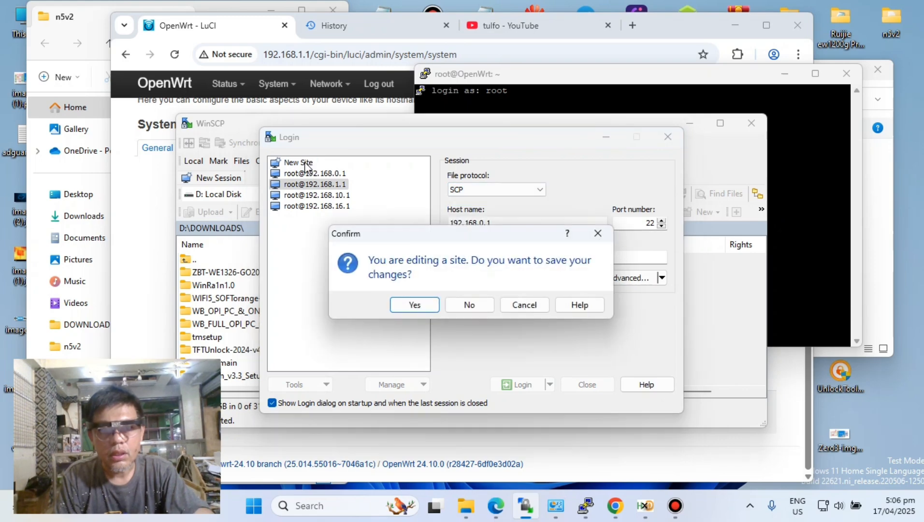
click(417, 305)
- Set the new site's file protocol to SCP and its host name to 192.168.1.1
click(533, 190)
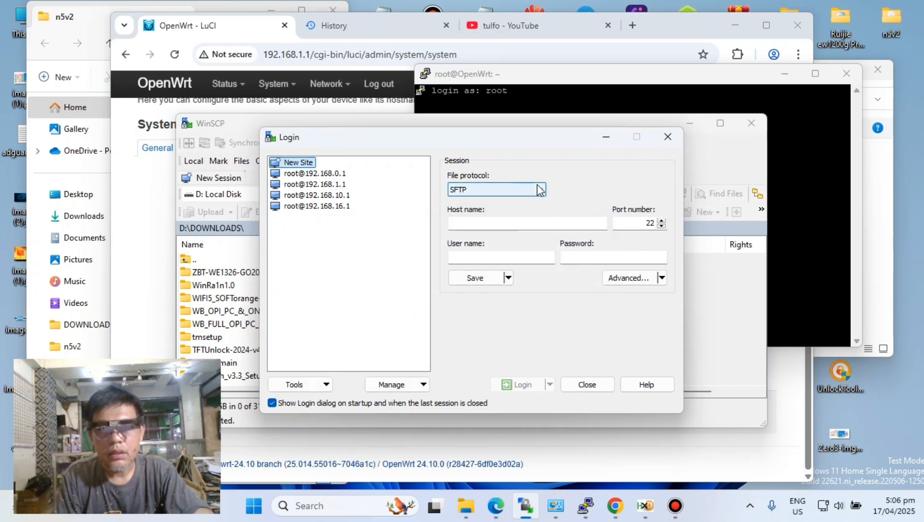
click(466, 211)
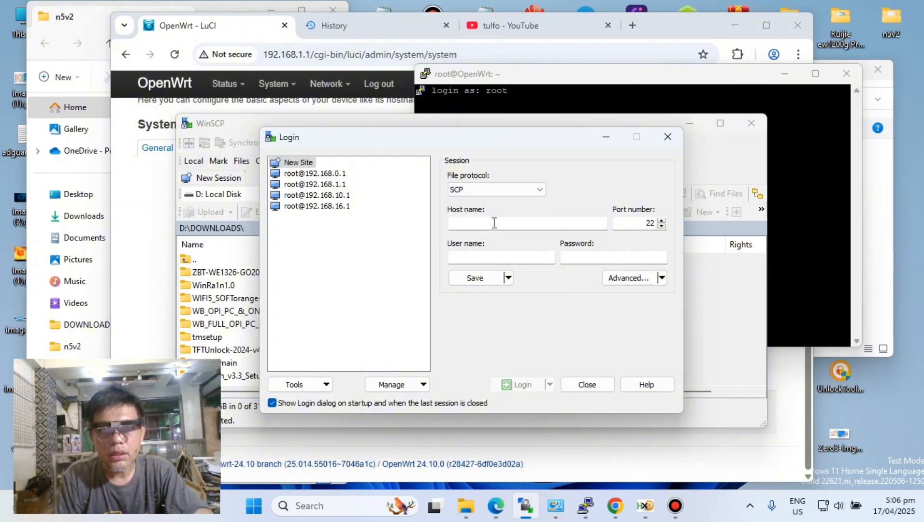
click(492, 223)
text(19)
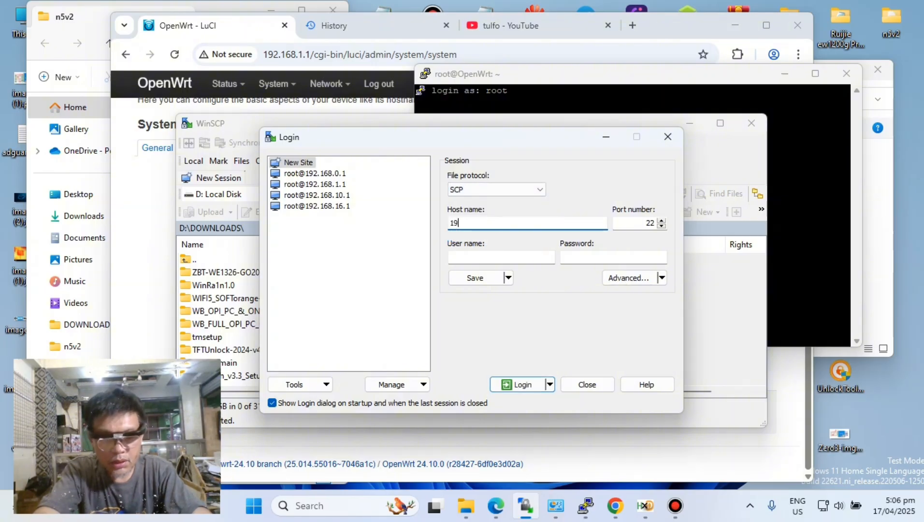
text(2.168)
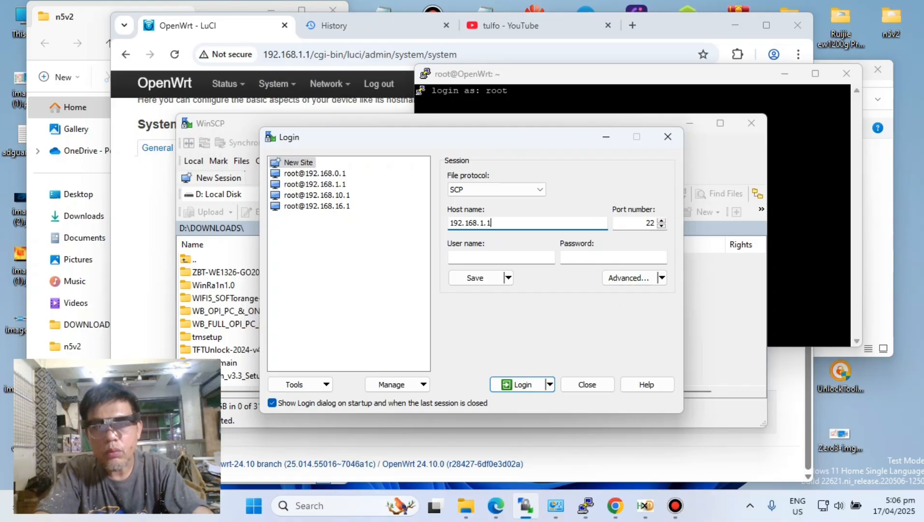
text(.1.1)
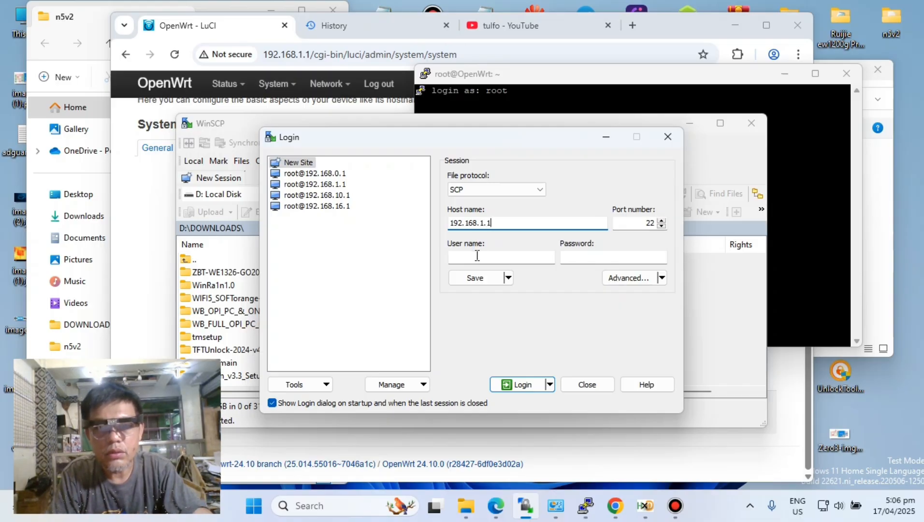
- Log in to the new site with user name root and update the cached host key
click(477, 255)
text(root)
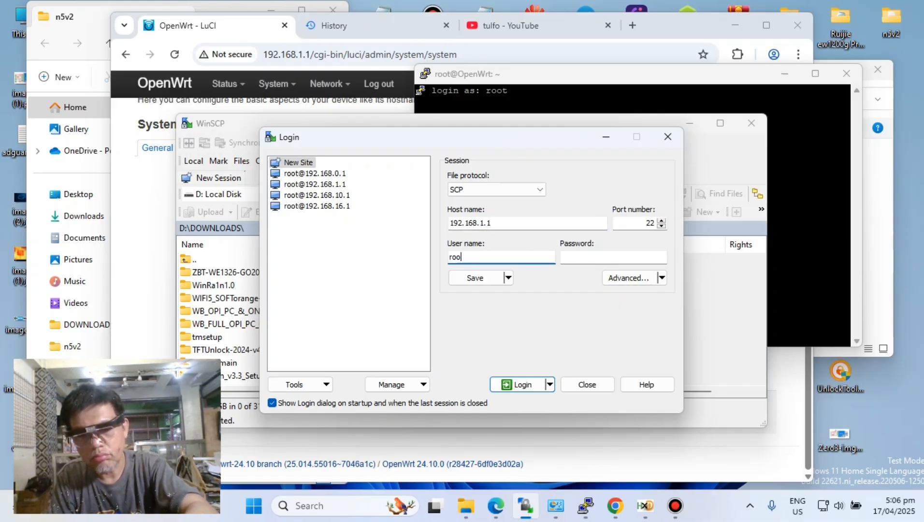
click(522, 389)
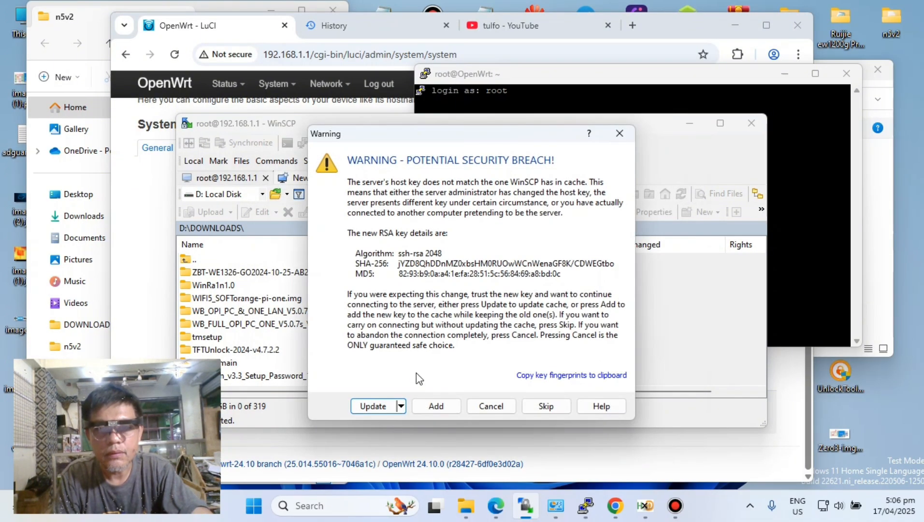
click(368, 406)
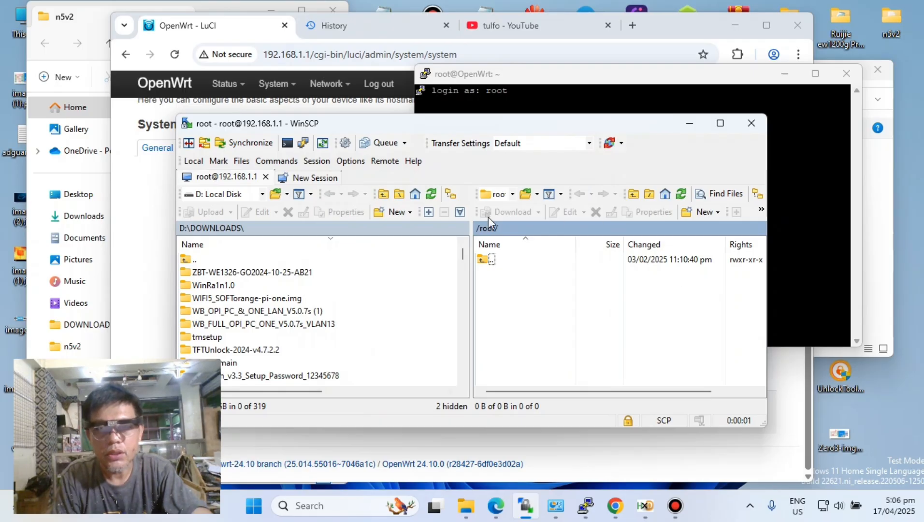
- Switch the remote side of the WinSCP session to the router's root directory and open its tmp folder
click(513, 194)
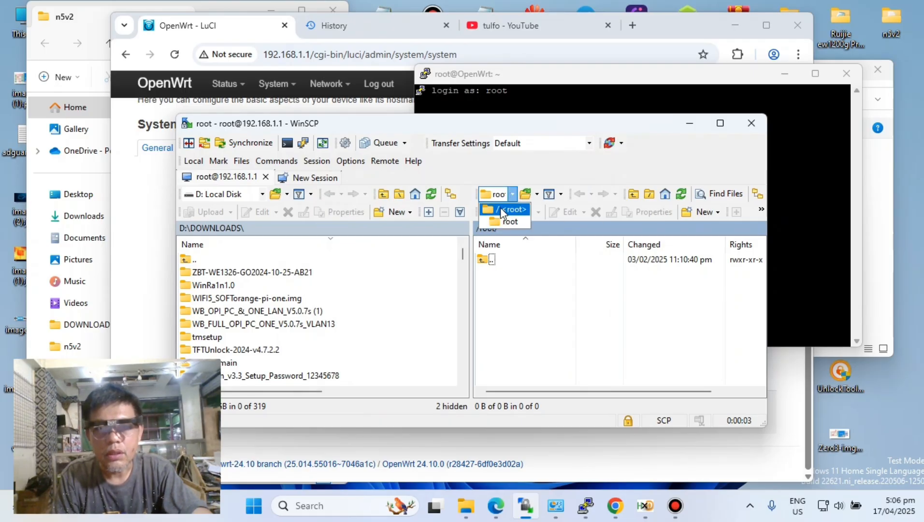
click(505, 205)
scroll(549, 328, down, 2)
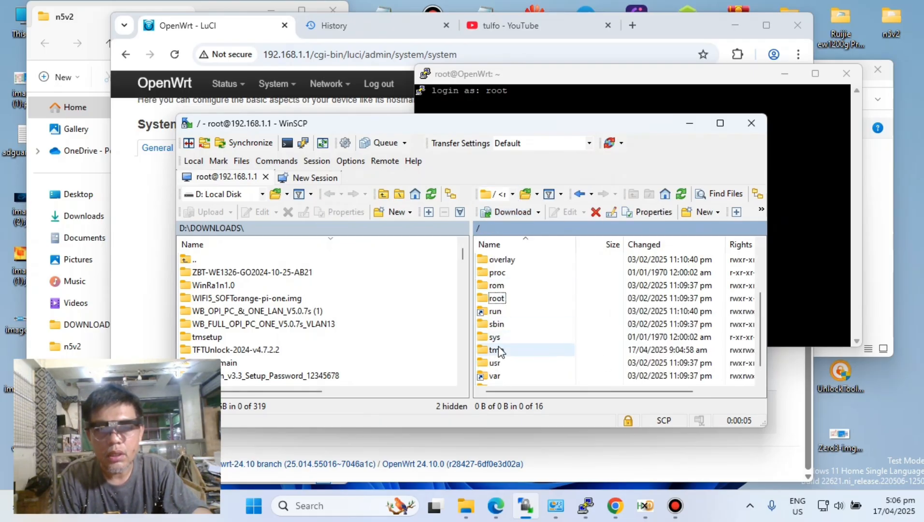
double_click(548, 349)
scroll(548, 327, down, 3)
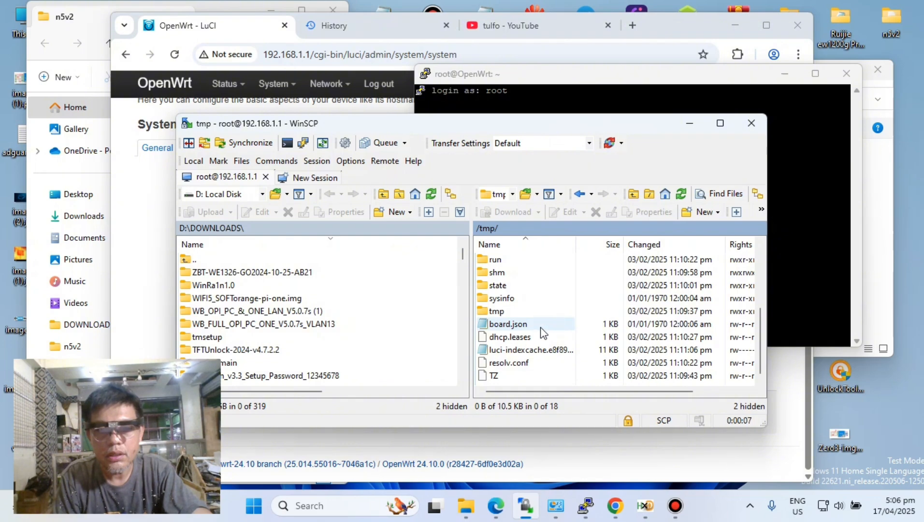
- Upload breed-mt7621-gehua-ghl-r-001.bin from the local n5v2 folder into the router's /tmp directory
click(94, 13)
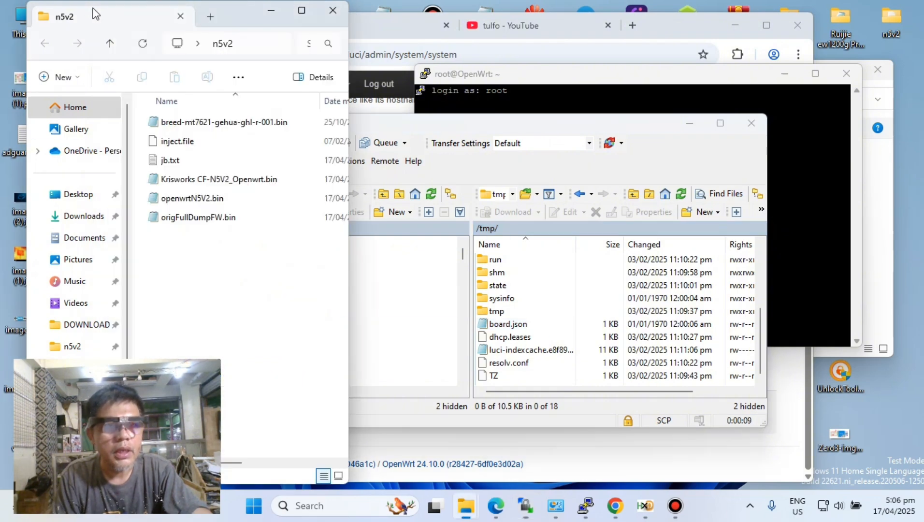
click(195, 123)
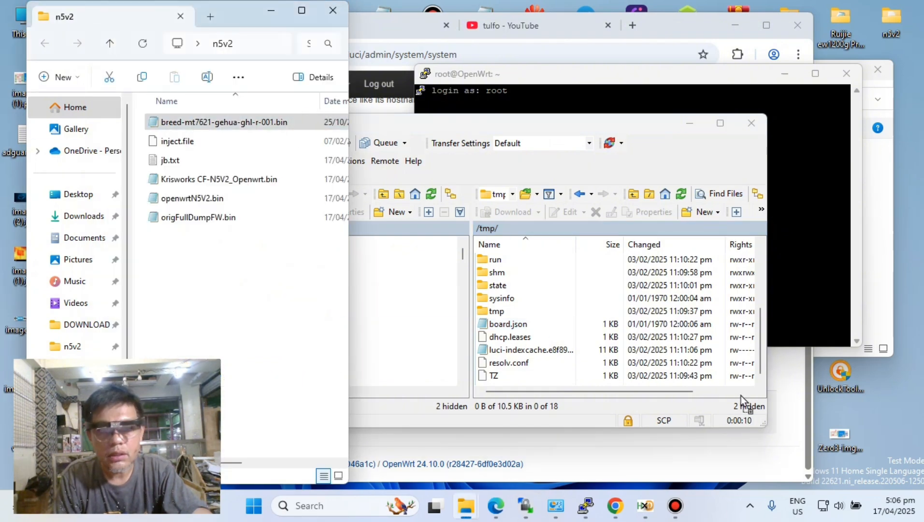
click(545, 383)
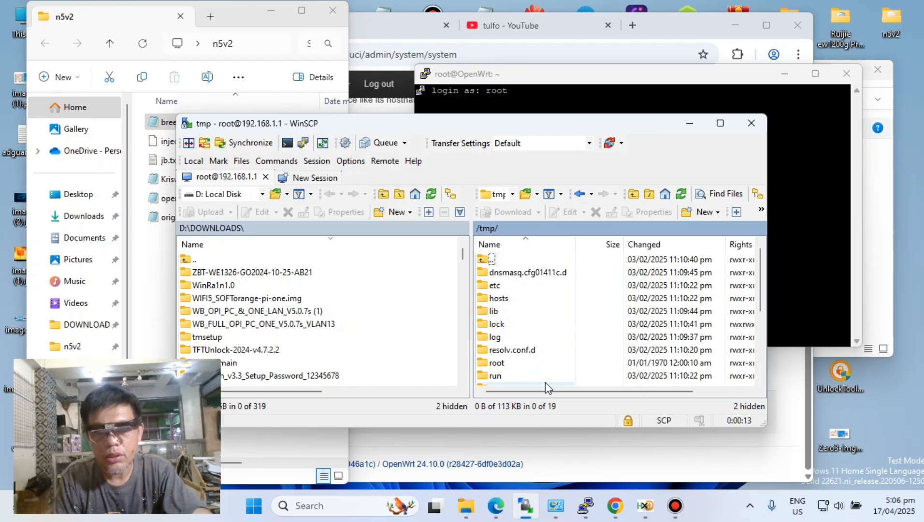
- Rename the uploaded breed file in /tmp to a.bin and close WinSCP
click(531, 324)
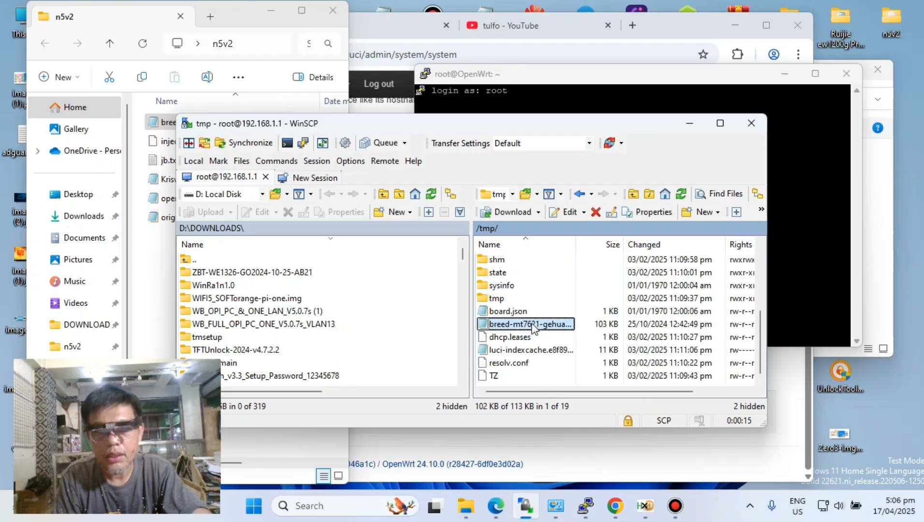
right_click(531, 325)
click(563, 247)
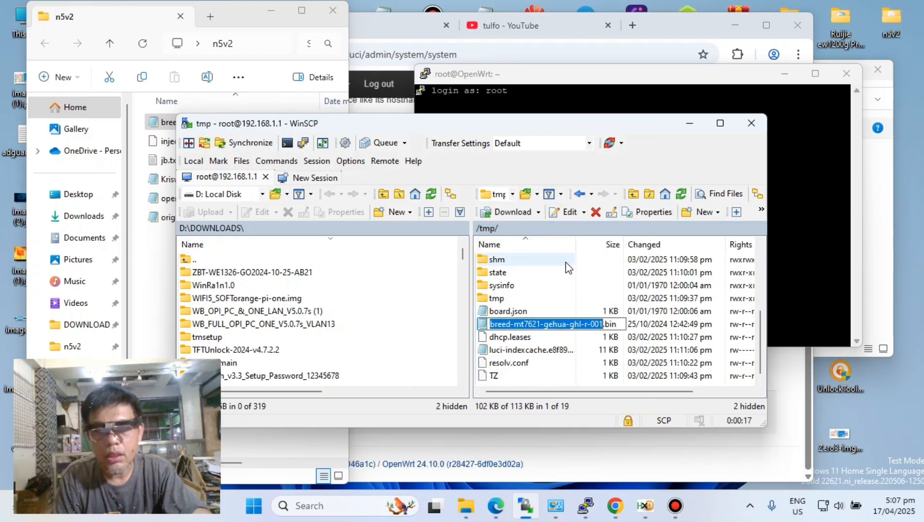
text(a)
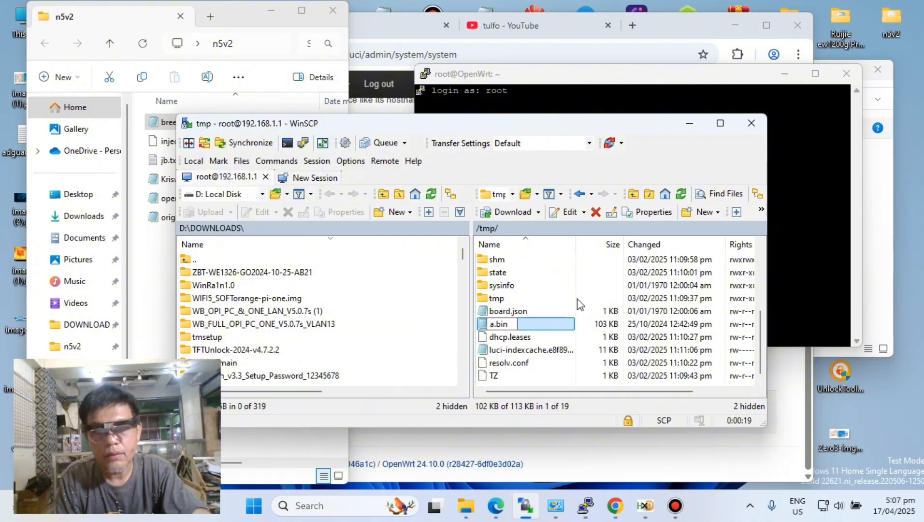
key(Return)
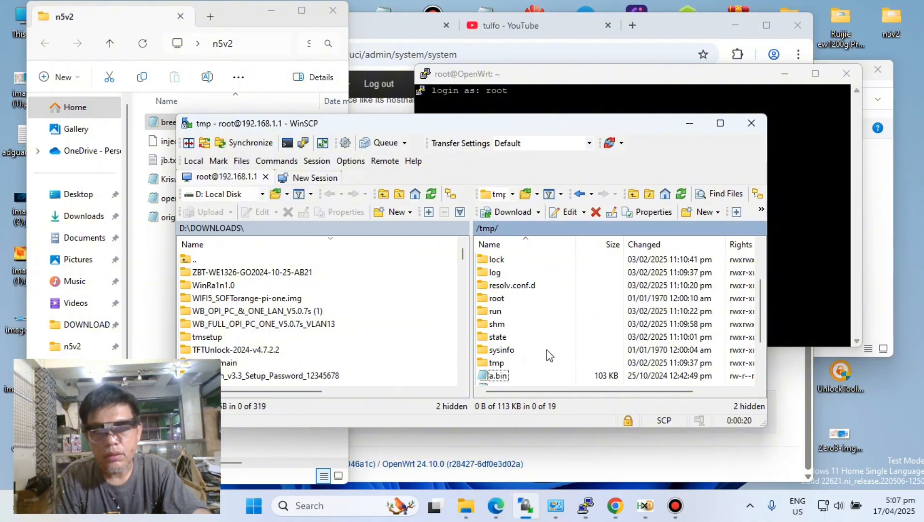
click(751, 123)
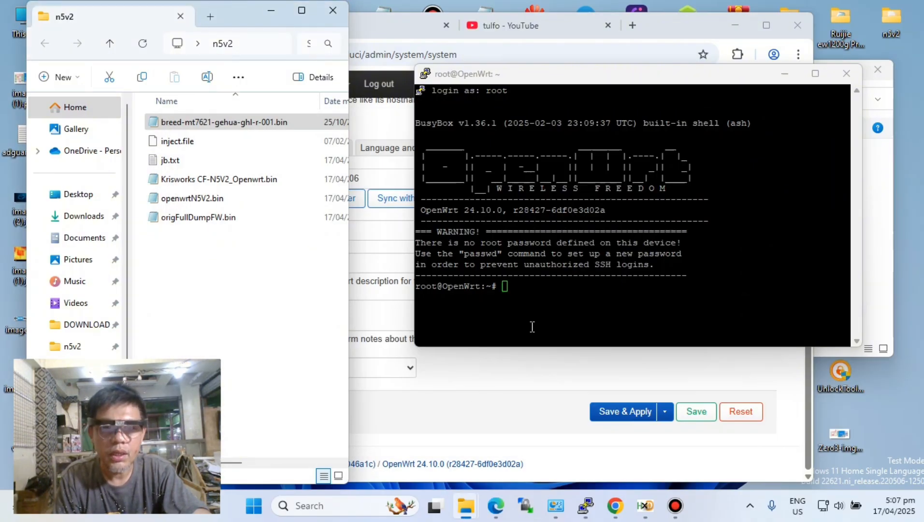
- Open jb.txt from the n5v2 folder and run its first command, opkg update && opkg install kmod-mtd-rw, in the SSH session
click(161, 163)
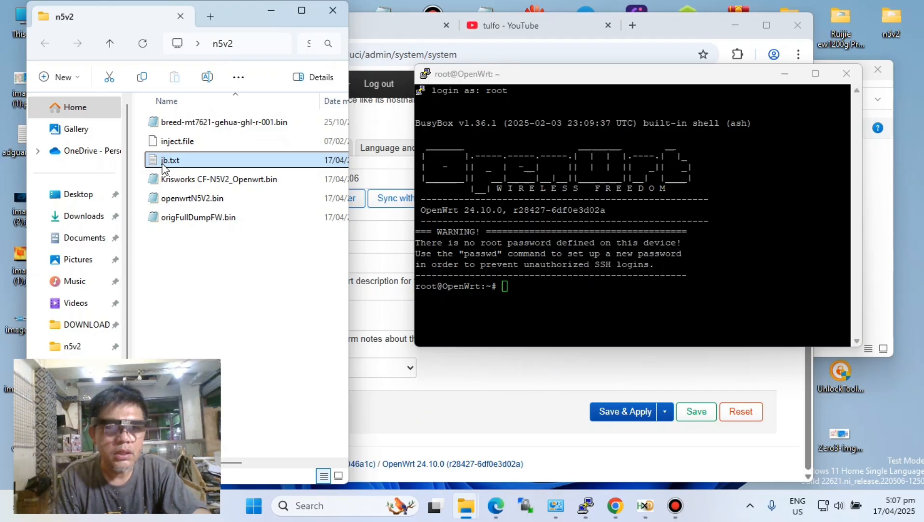
double_click(162, 167)
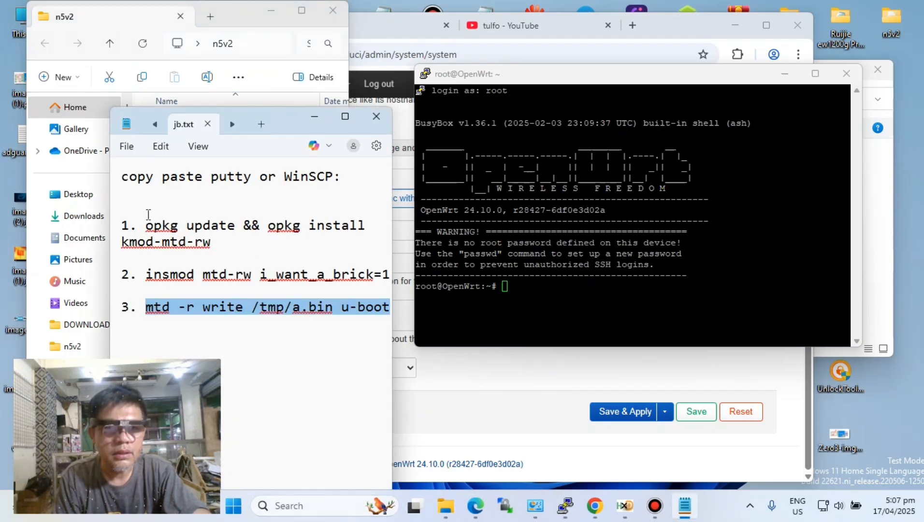
drag(148, 223, 210, 243)
right_click(202, 247)
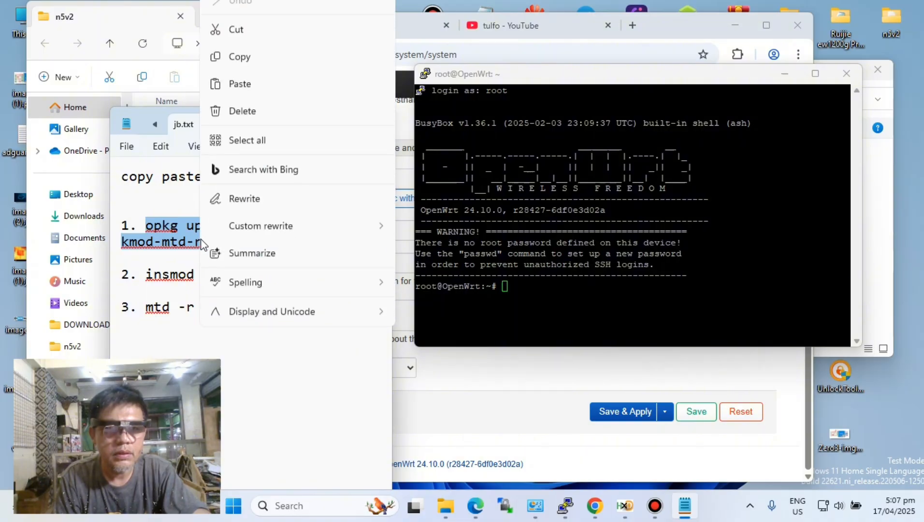
click(240, 73)
right_click(572, 303)
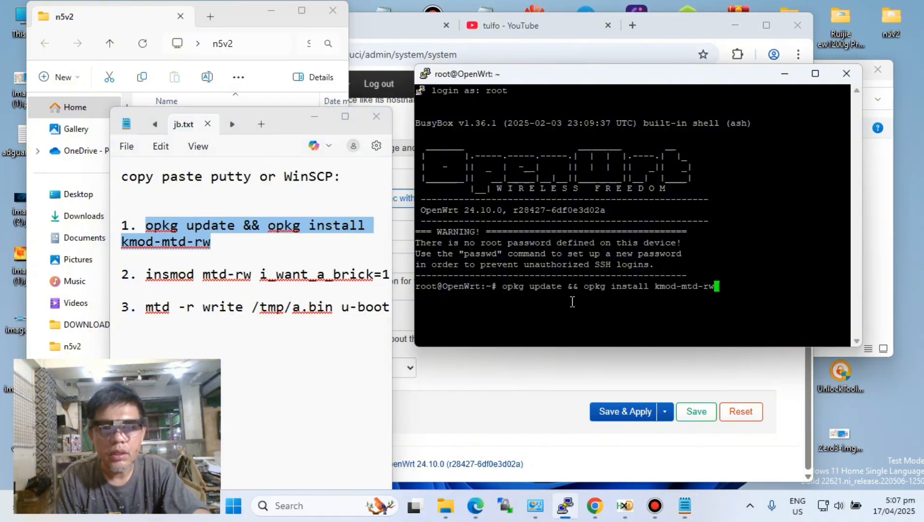
key(Return)
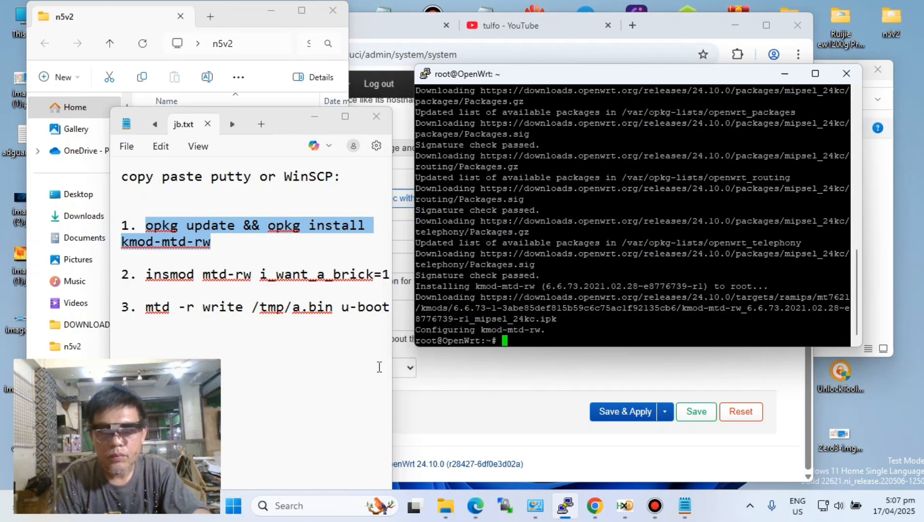
- Copy the second command from jb.txt, insmod mtd-rw i_want_a_brick=1, and run it in the SSH session
drag(148, 274, 378, 281)
right_click(378, 281)
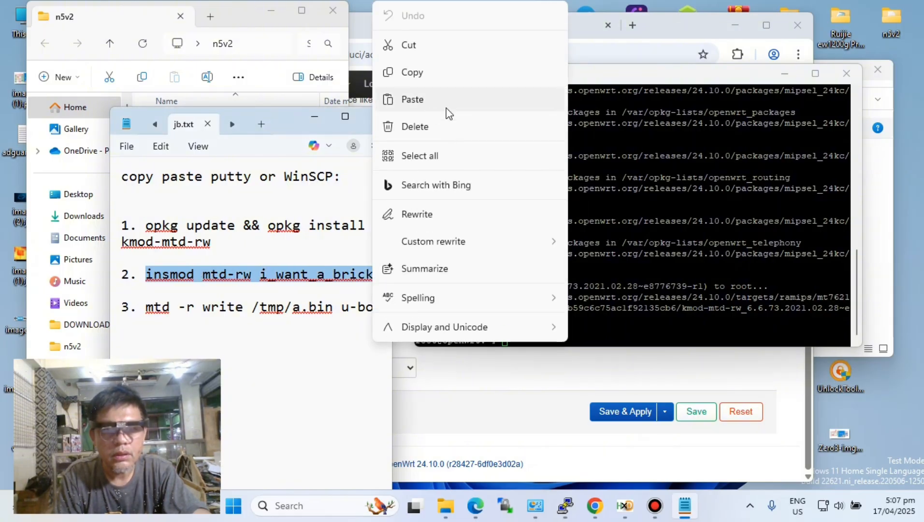
click(418, 75)
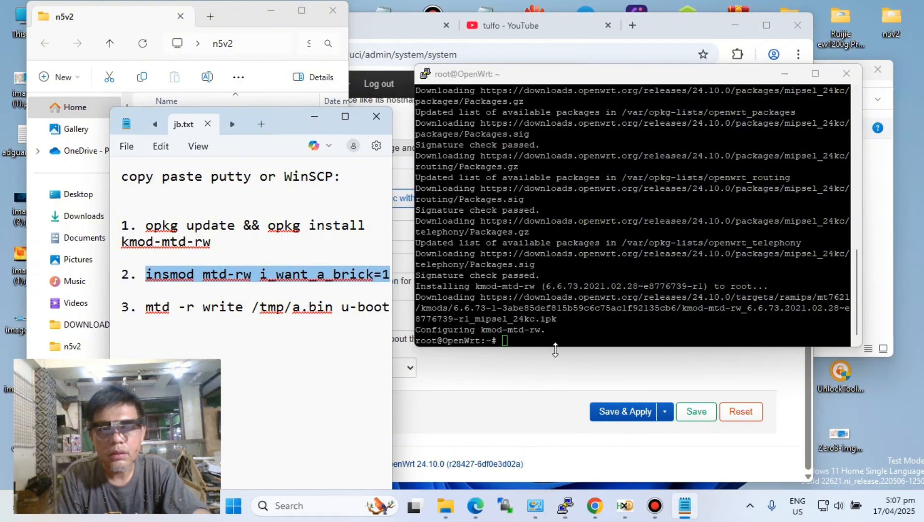
right_click(562, 335)
key(Return)
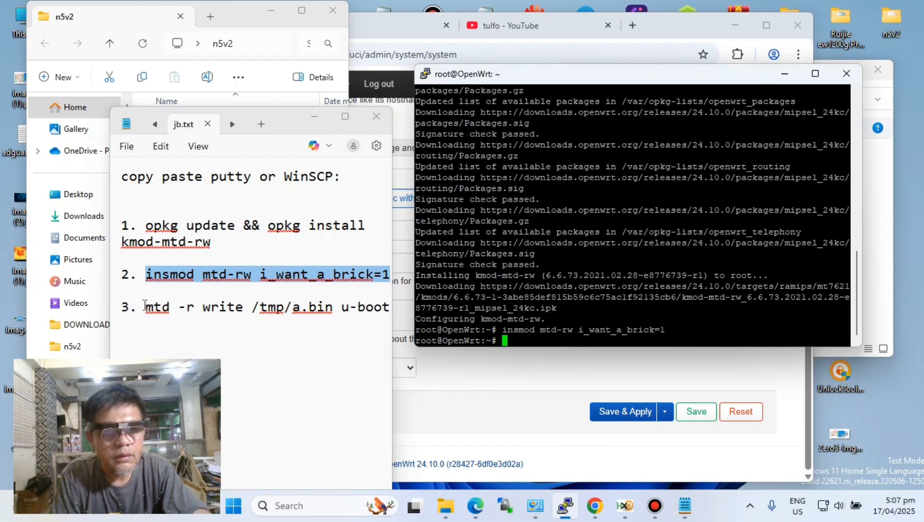
- Run the third jb.txt command, mtd -r write /tmp/a.bin u-boot, in the SSH session and close the terminal
drag(146, 305, 394, 309)
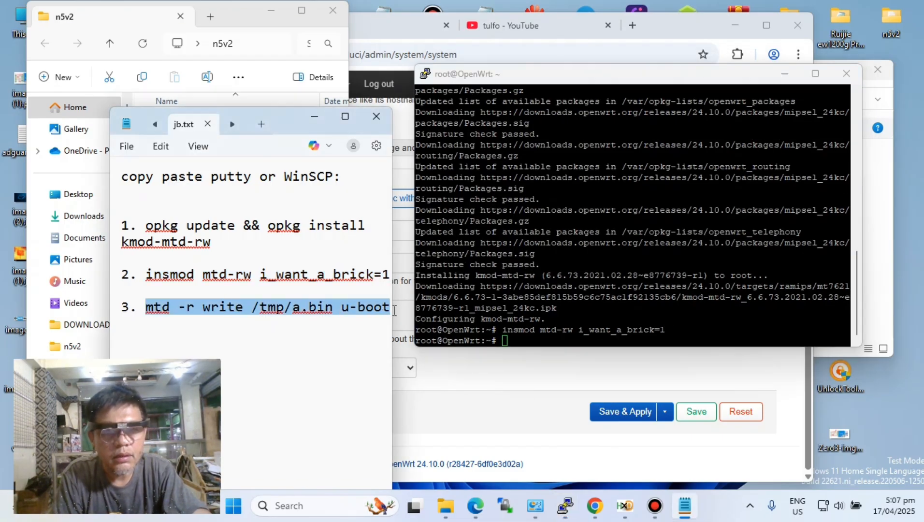
right_click(363, 309)
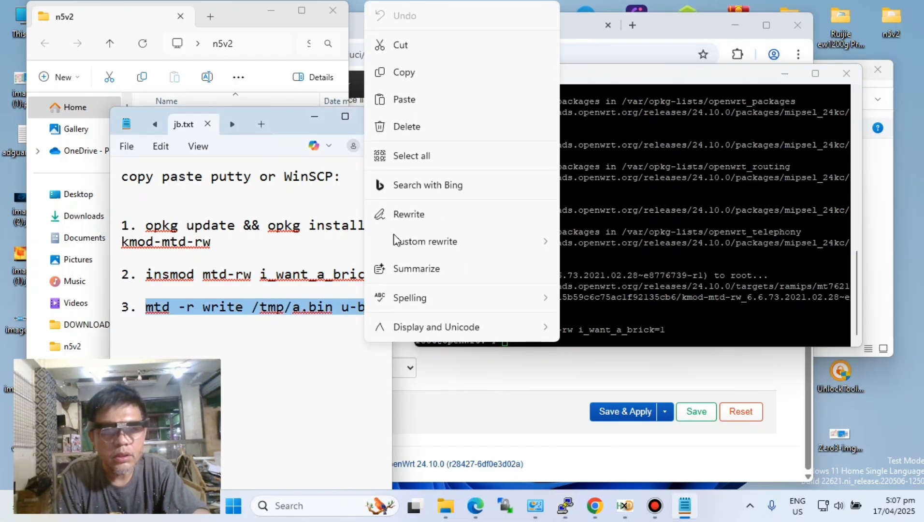
click(404, 77)
right_click(561, 334)
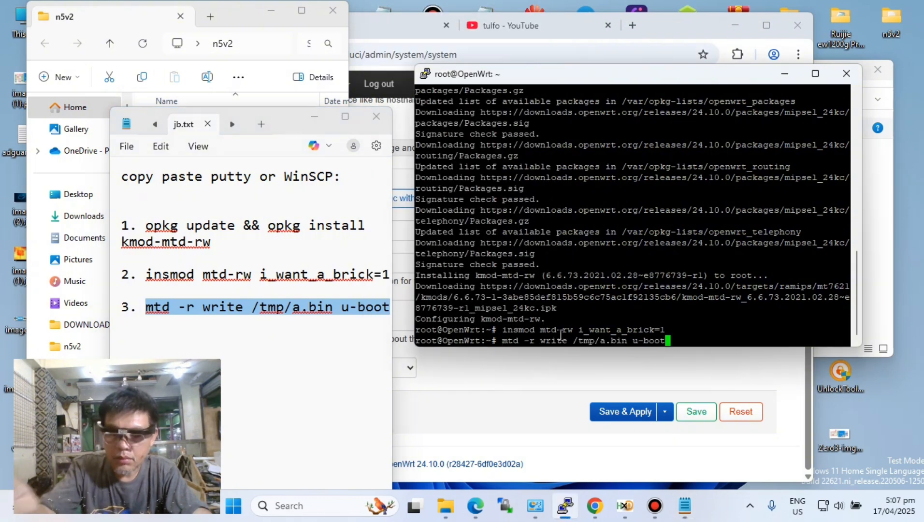
key(Return)
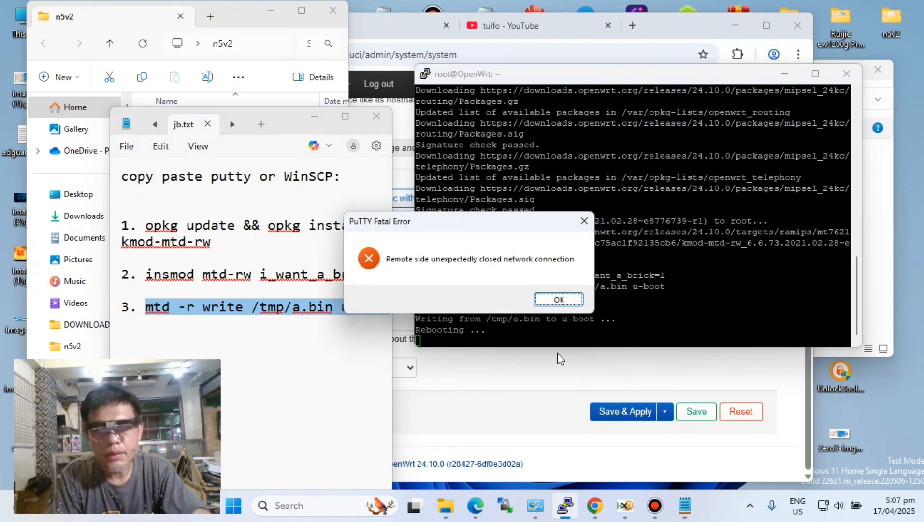
click(558, 300)
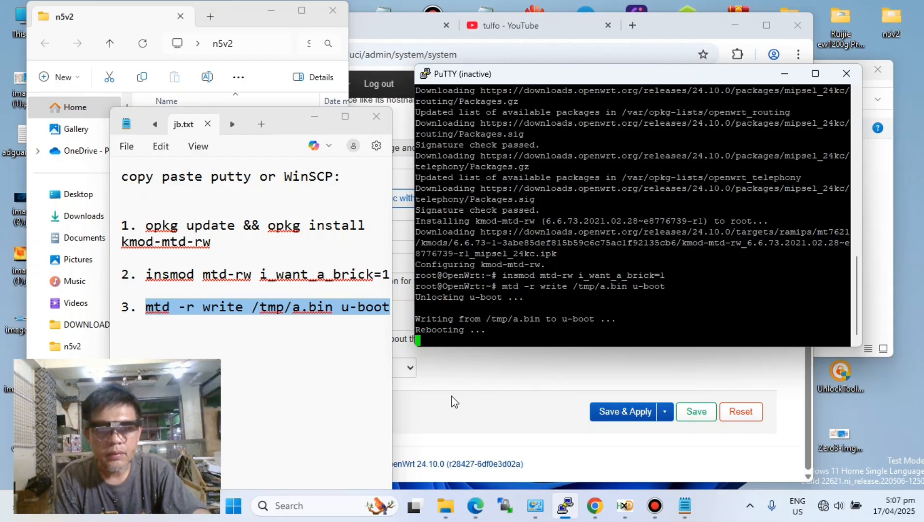
click(845, 74)
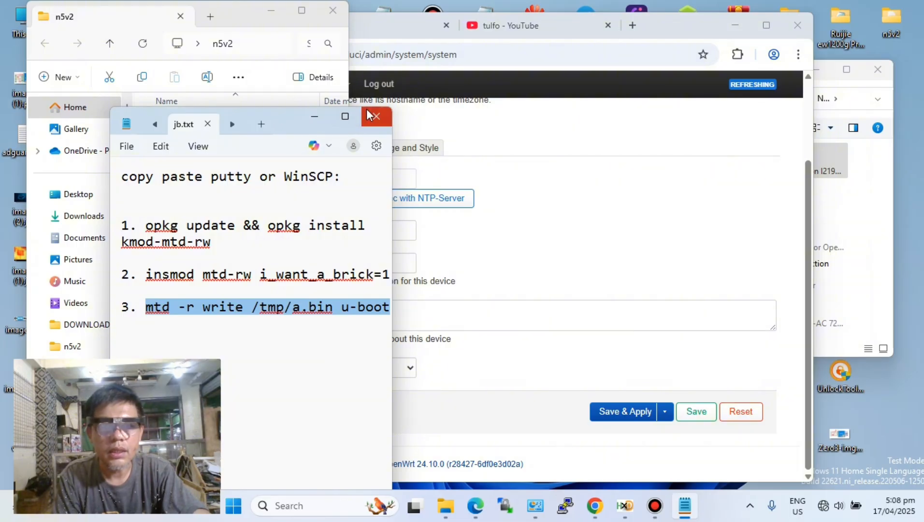
- Bring the LuCI System page forward and check the Ethernet adapter's status in Network Connections
click(608, 192)
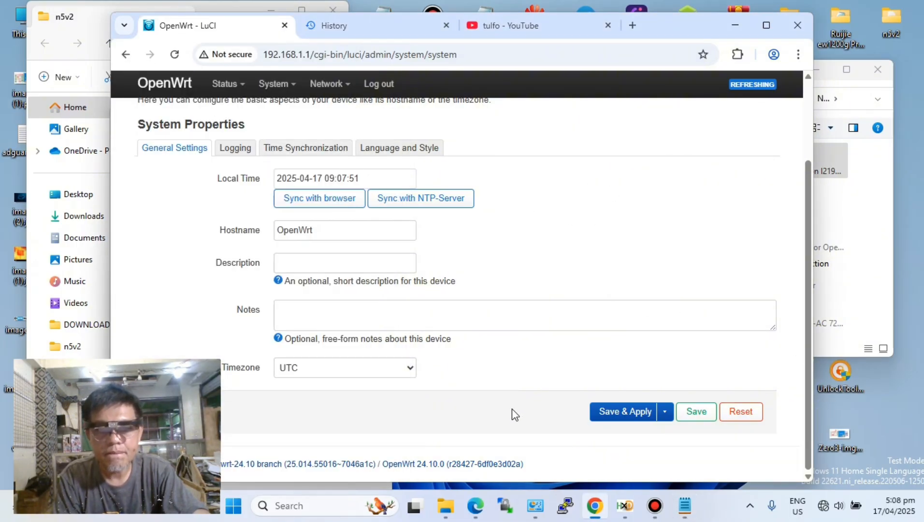
scroll(513, 411, up, 2)
scroll(512, 408, down, 2)
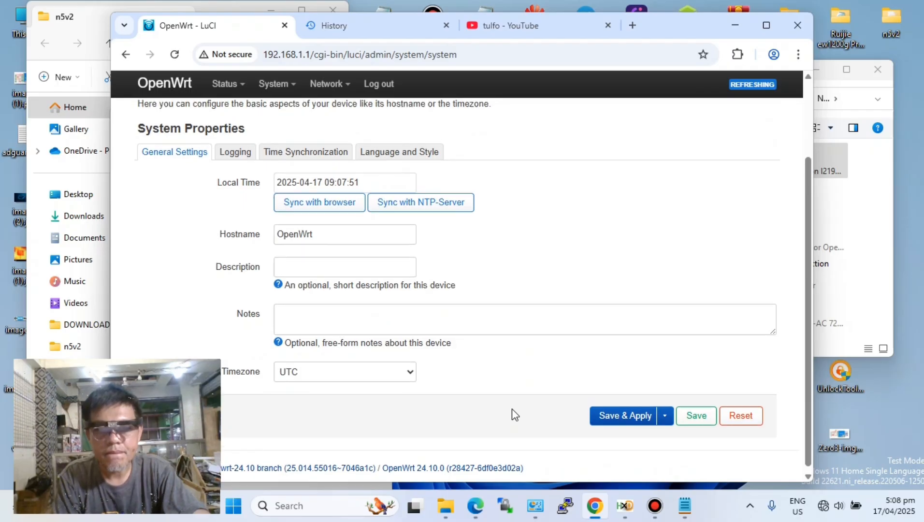
scroll(511, 408, up, 2)
scroll(511, 408, down, 2)
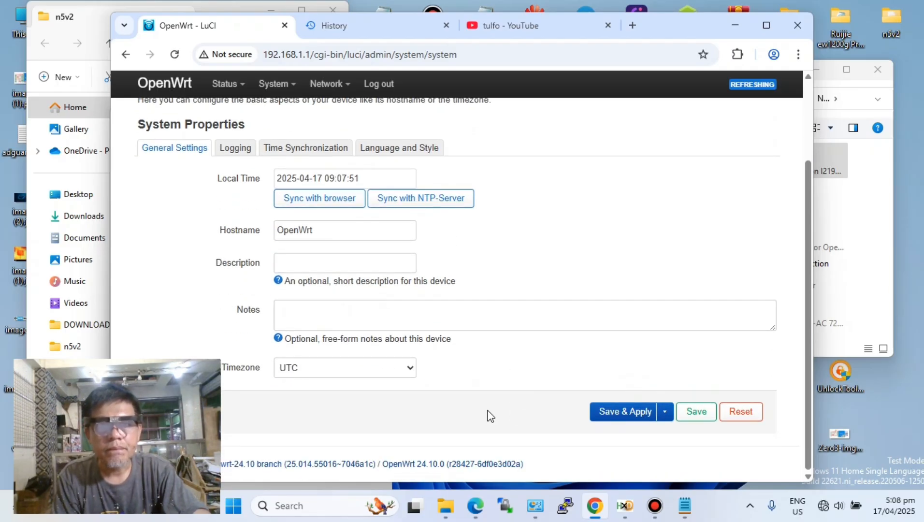
click(536, 506)
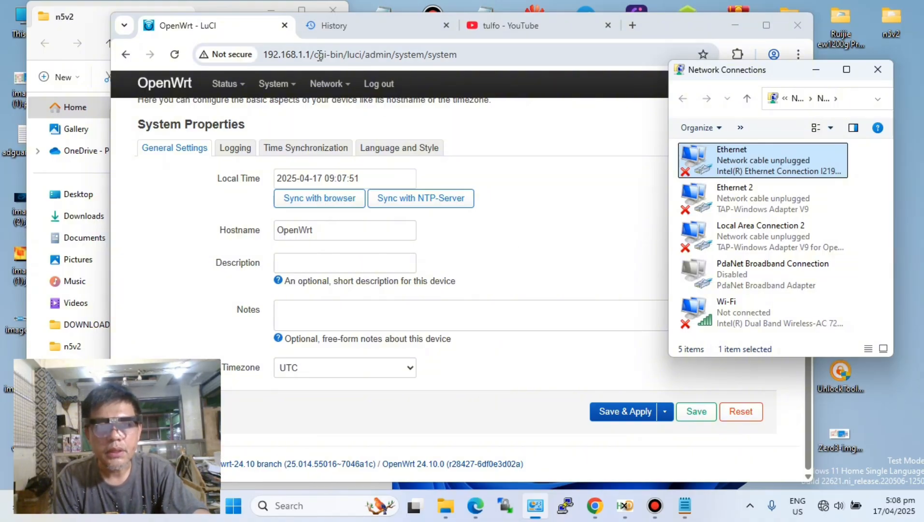
- Shorten the browser address to 192.168.1.1, check the Ethernet adapter in Network Connections, and load the router page
drag(313, 55, 606, 46)
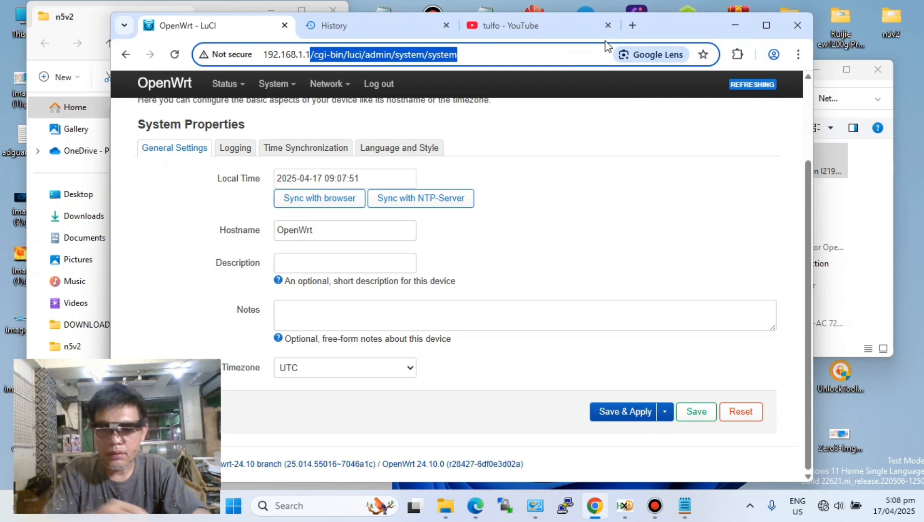
key(BackSpace)
click(867, 193)
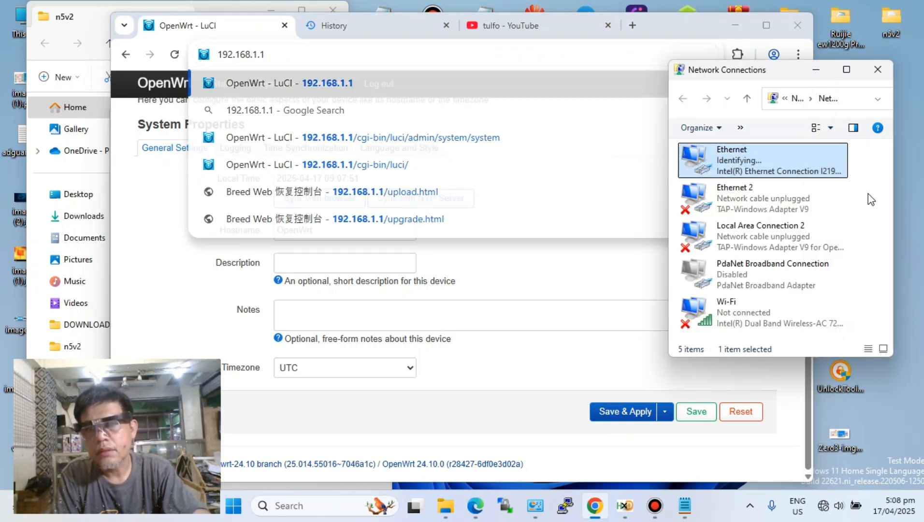
click(867, 193)
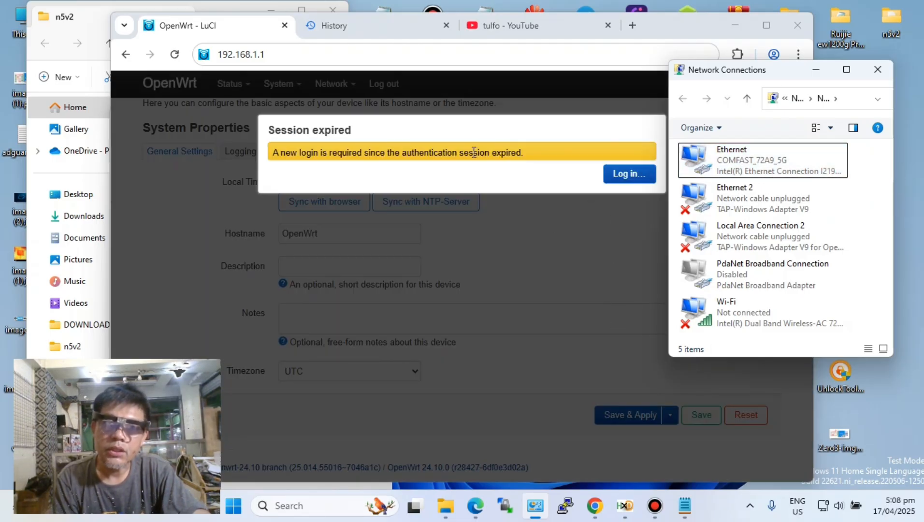
click(296, 55)
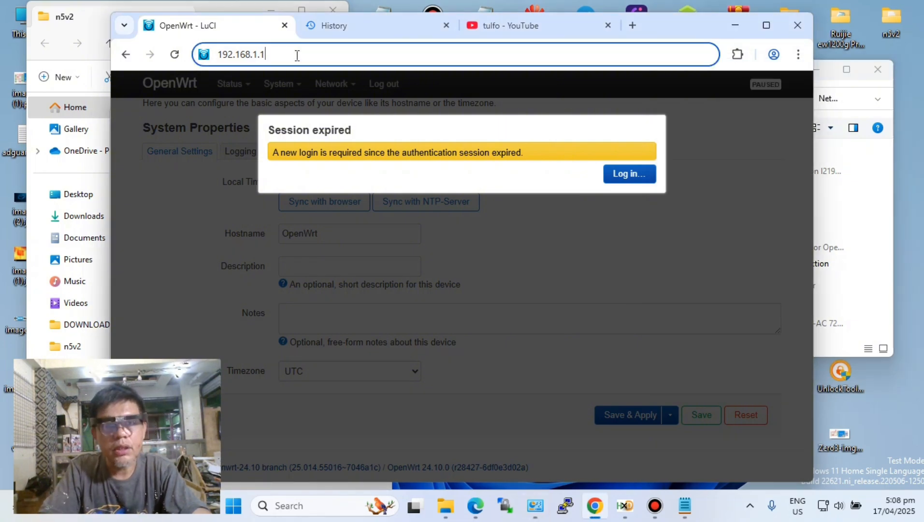
key(Return)
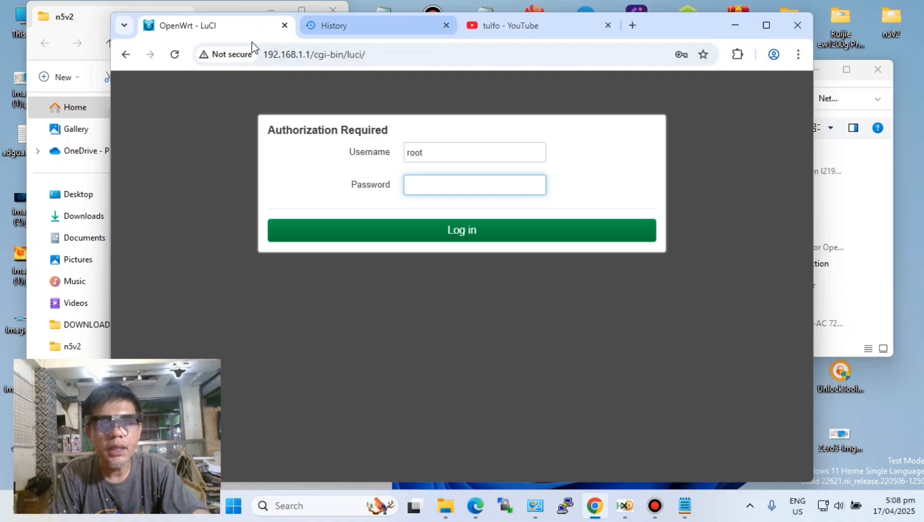
- Shorten the browser address to 192.168.1.1 and reload the router page
click(359, 54)
drag(359, 55, 310, 57)
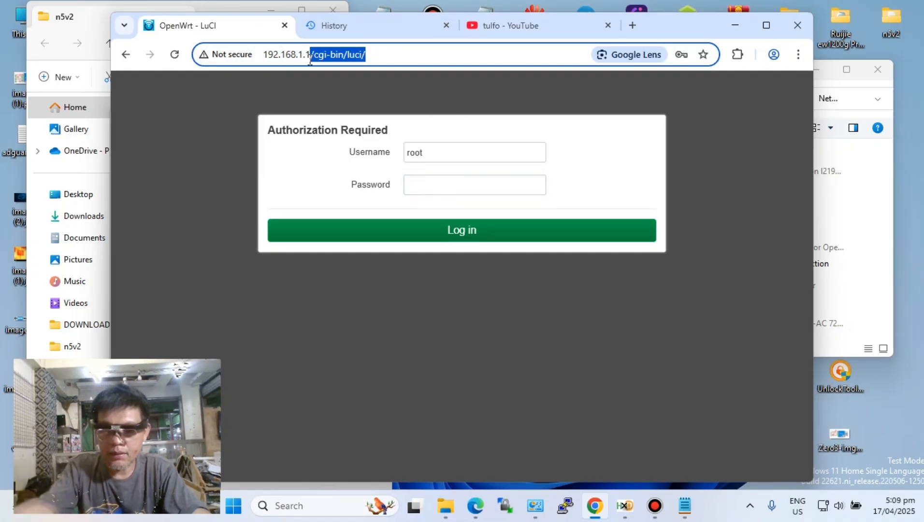
key(BackSpace)
click(323, 82)
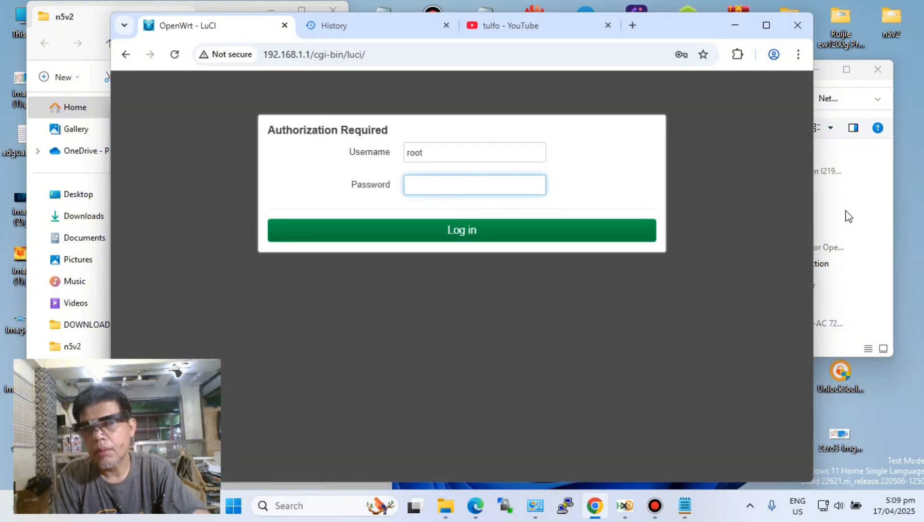
click(878, 280)
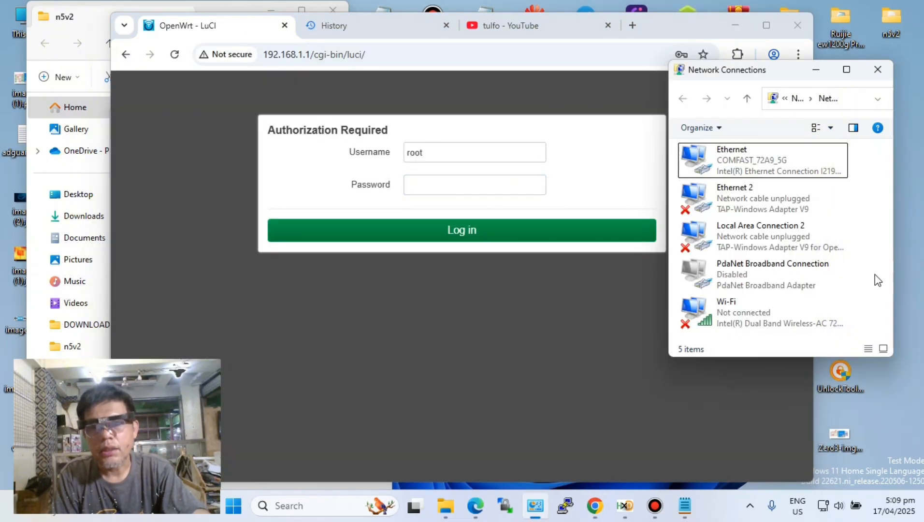
click(734, 174)
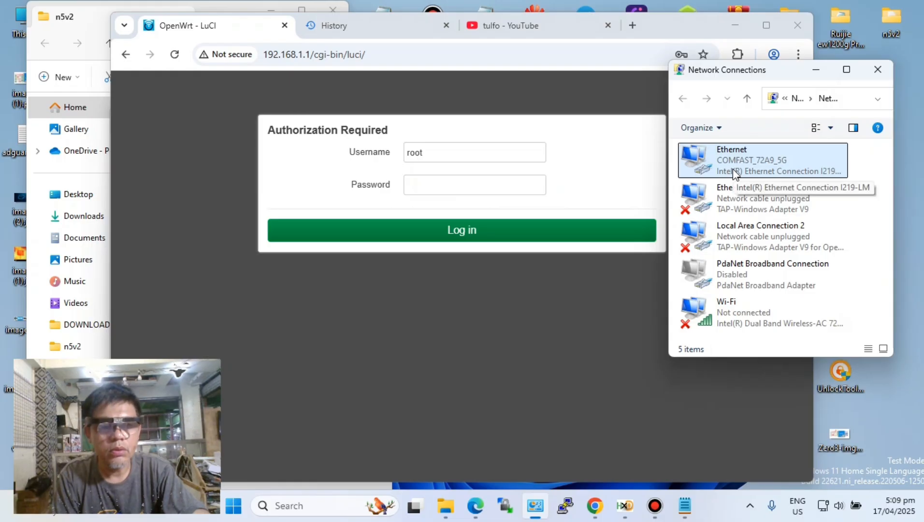
right_click(734, 172)
click(775, 299)
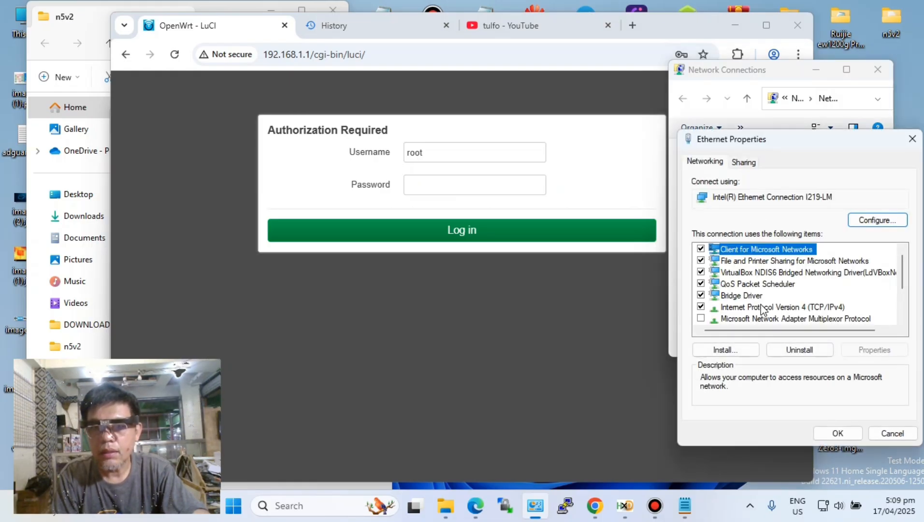
double_click(758, 308)
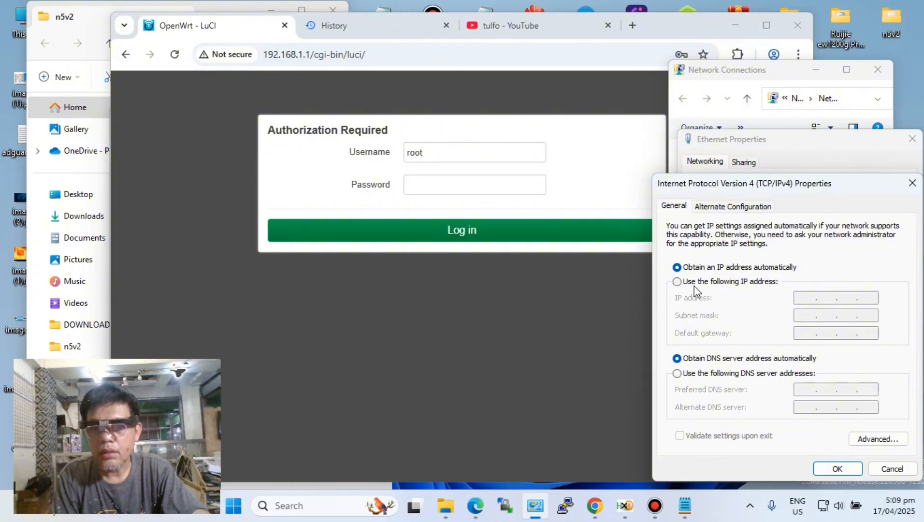
click(677, 281)
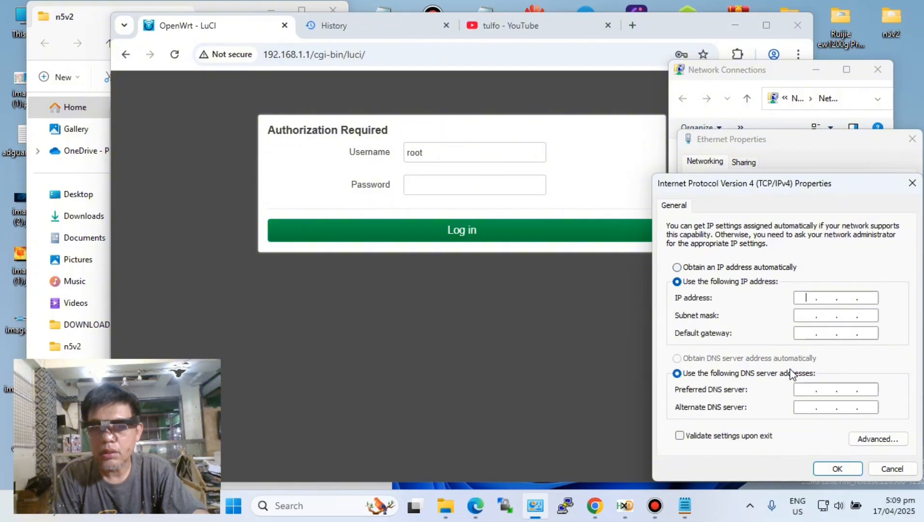
click(805, 297)
text(192 . 1)
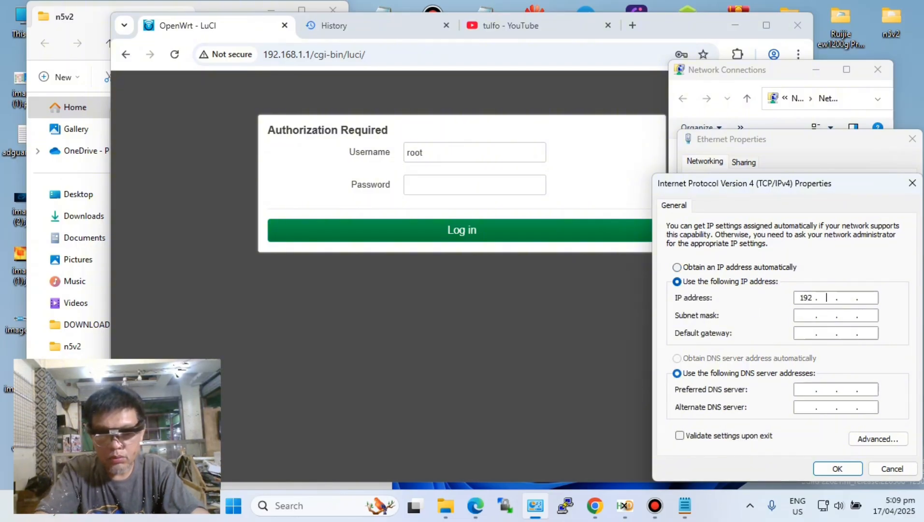
text(68)
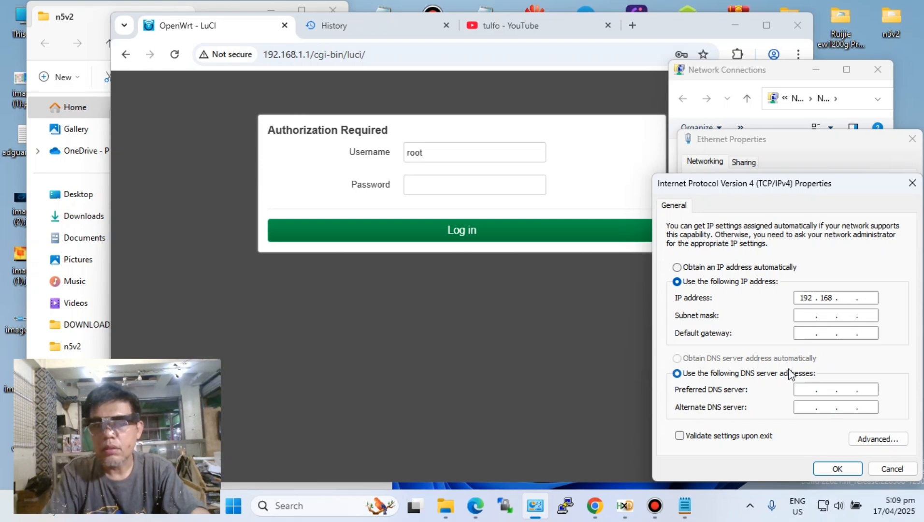
click(677, 267)
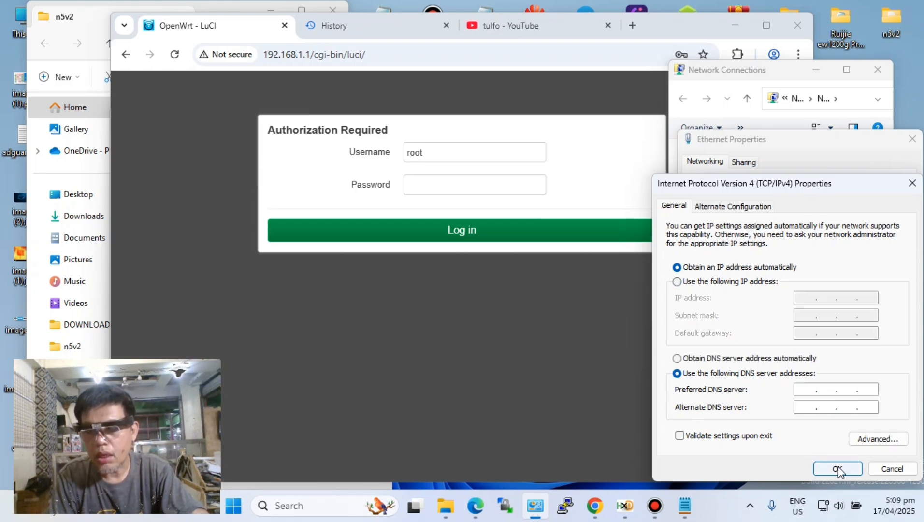
click(836, 468)
click(913, 140)
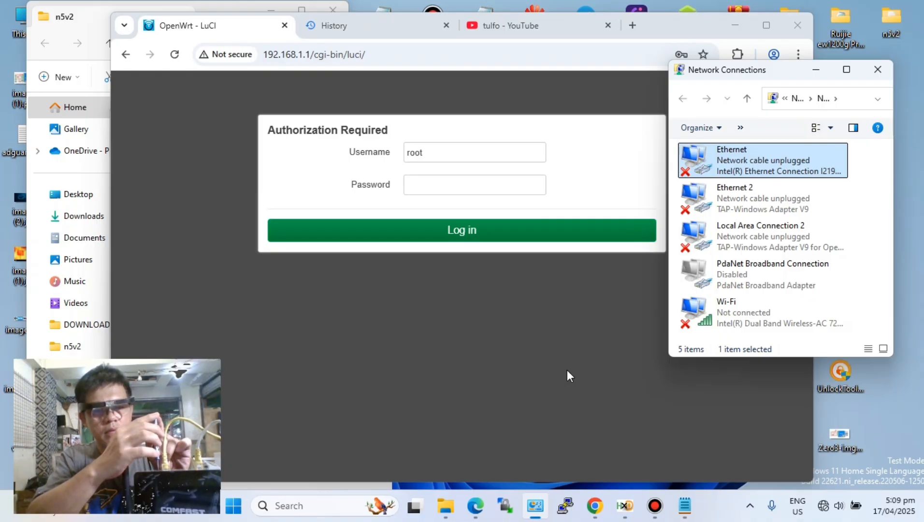
- Return to the browser, shorten the address to 192.168.1.1, and load the Breed web console
click(566, 370)
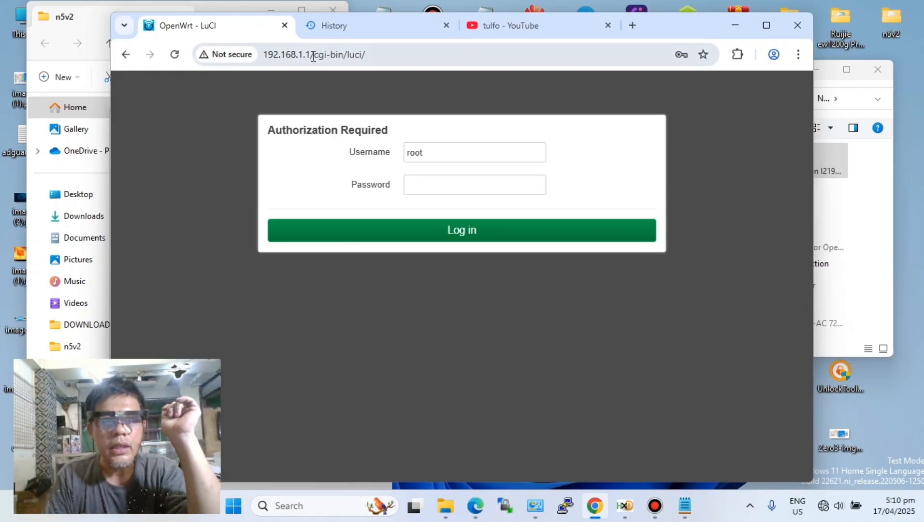
drag(310, 54, 515, 61)
key(BackSpace)
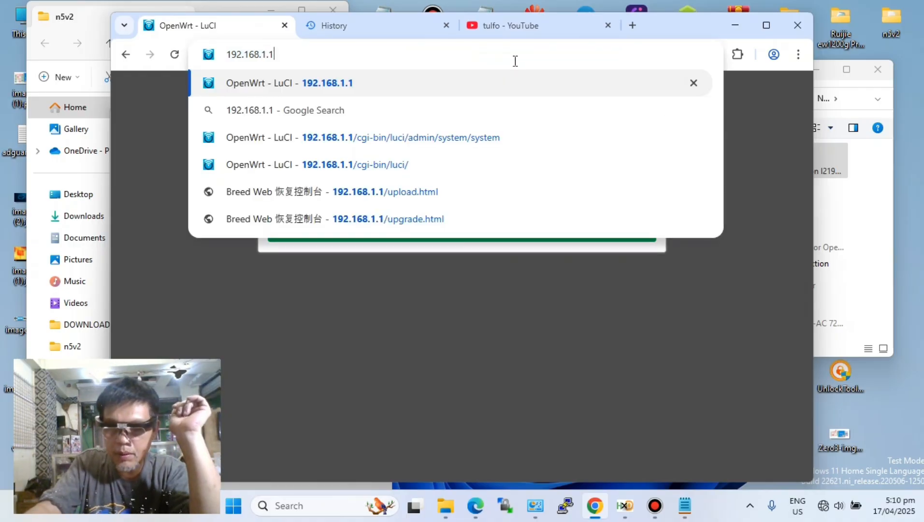
key(Return)
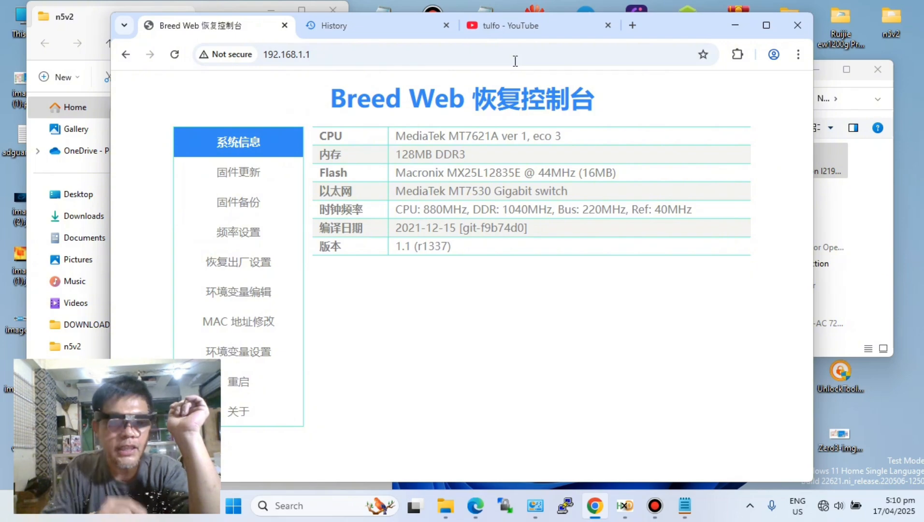
- Check the Ethernet adapter's Internet Protocol Version 4 settings in Network Connections, and close its properties unchanged
click(823, 157)
right_click(823, 157)
click(817, 285)
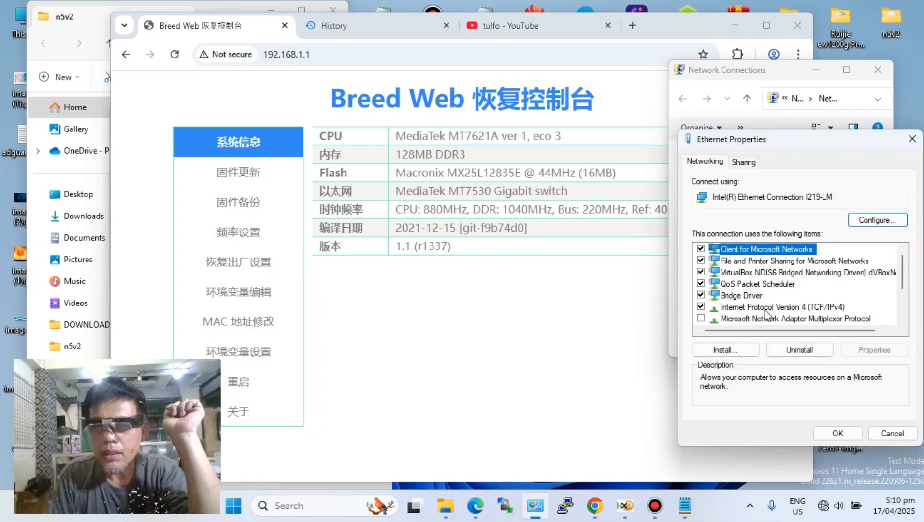
double_click(765, 309)
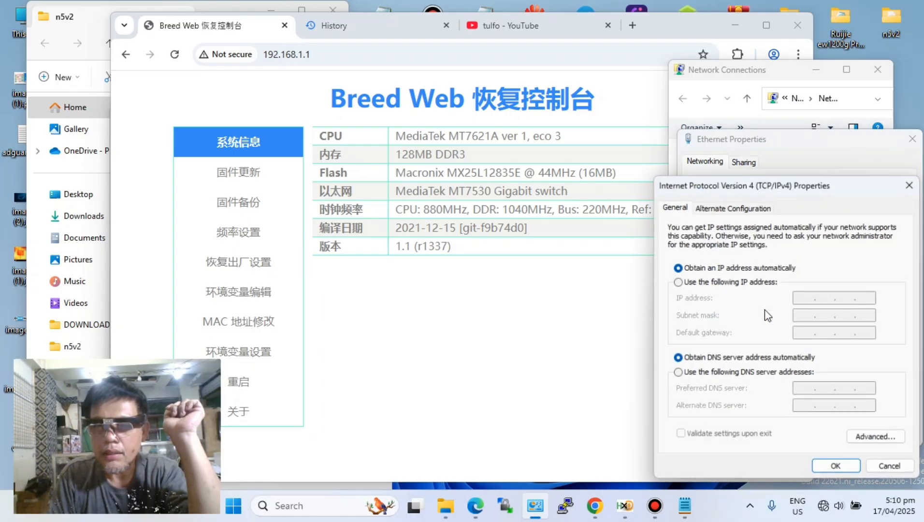
click(909, 185)
click(913, 138)
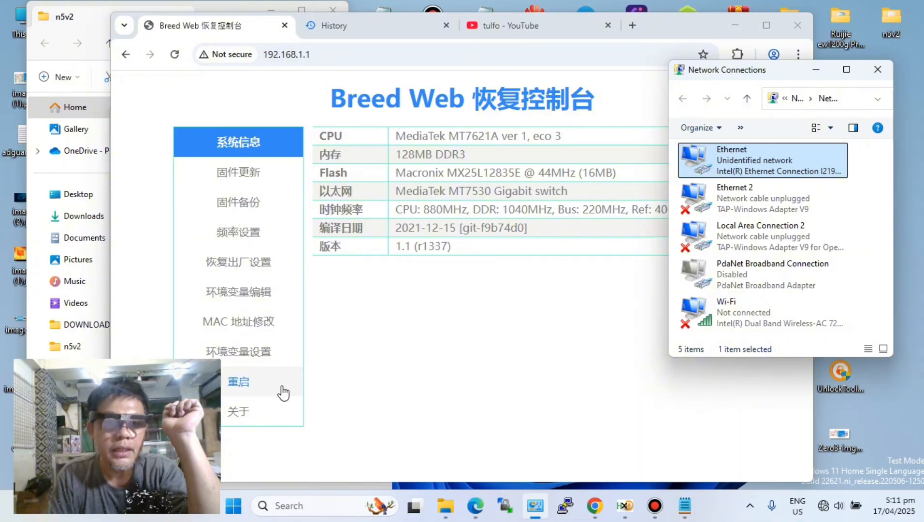
- Review the system information in the Breed console and open its firmware update page (固件更新)
drag(398, 136, 557, 303)
click(555, 308)
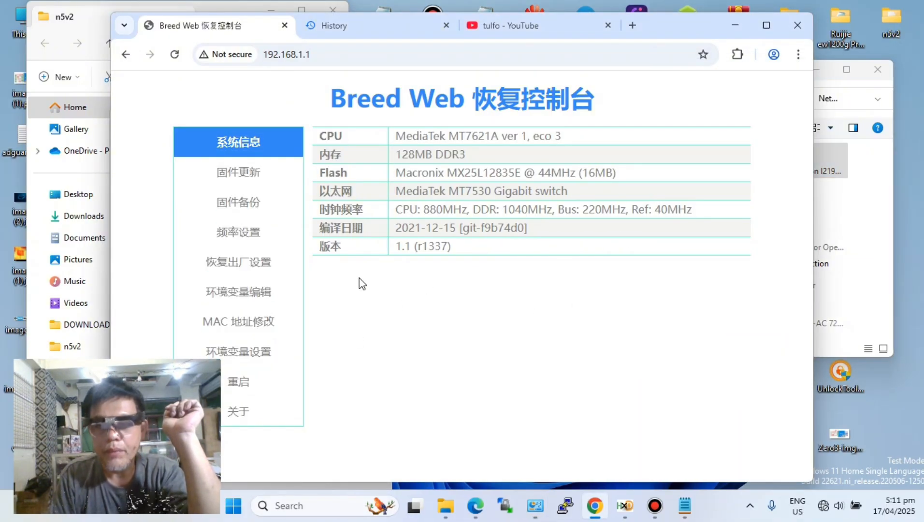
click(226, 173)
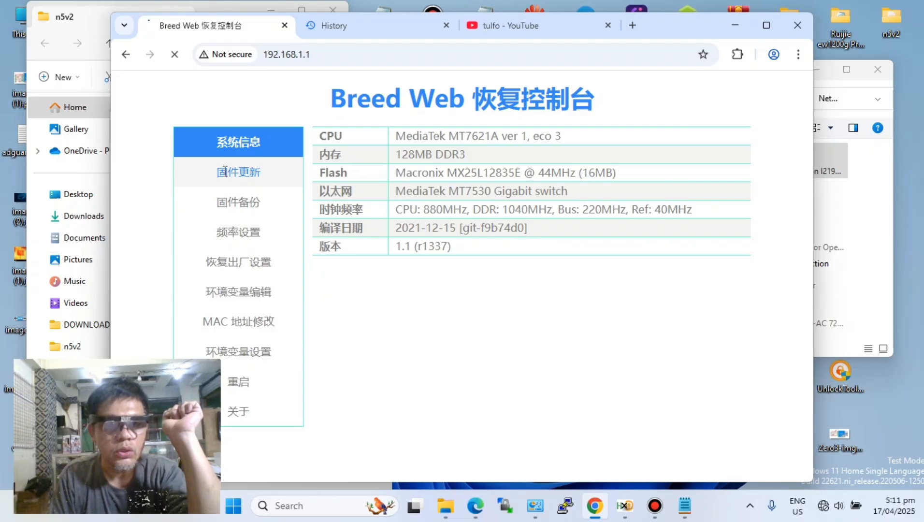
click(508, 311)
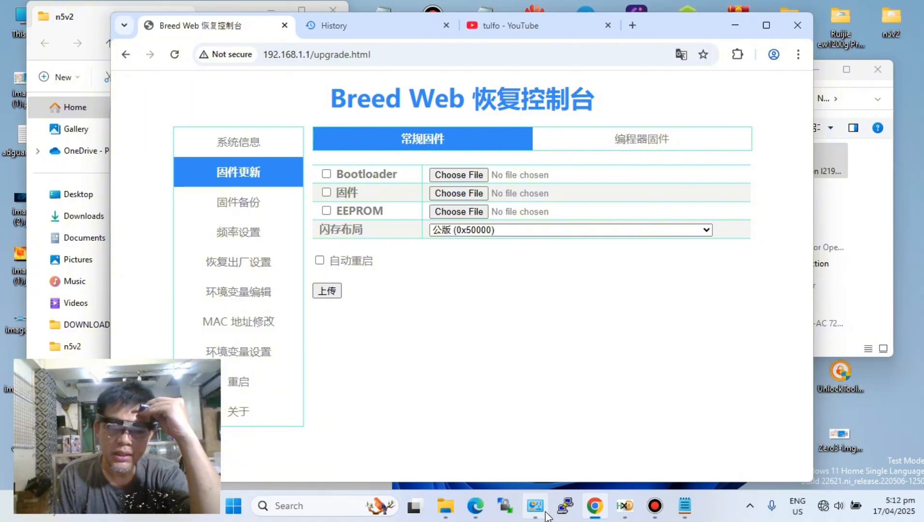
- Bring jb.txt forward, move its window clear of the taskbar, and add the line mt7621at below the third command
click(683, 516)
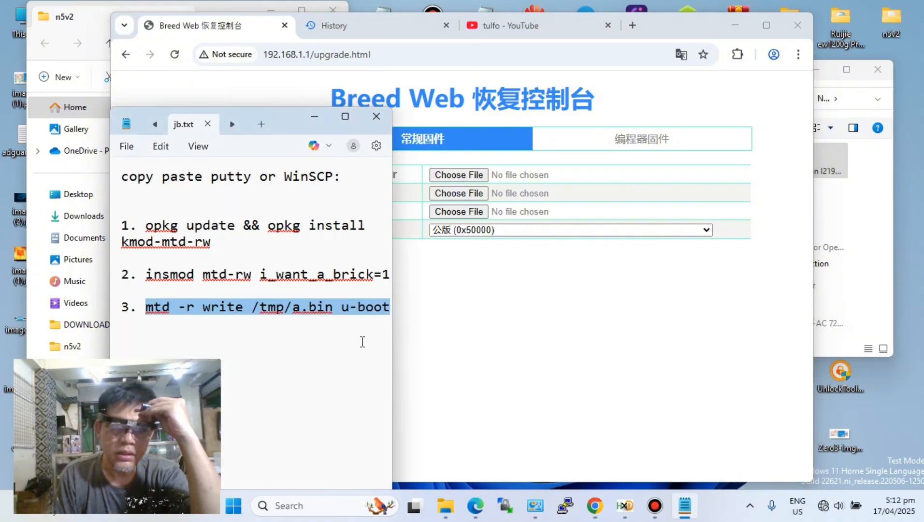
drag(284, 120, 579, 42)
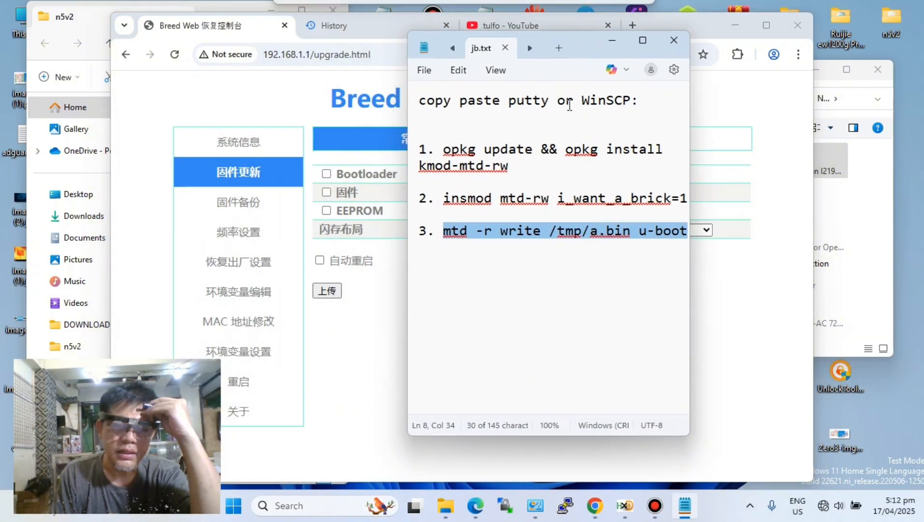
click(507, 281)
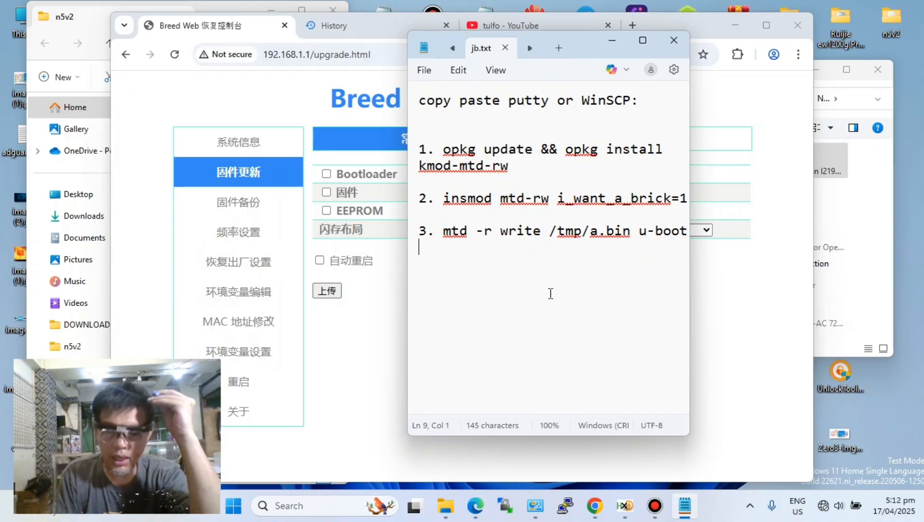
key(Return)
key(Return)
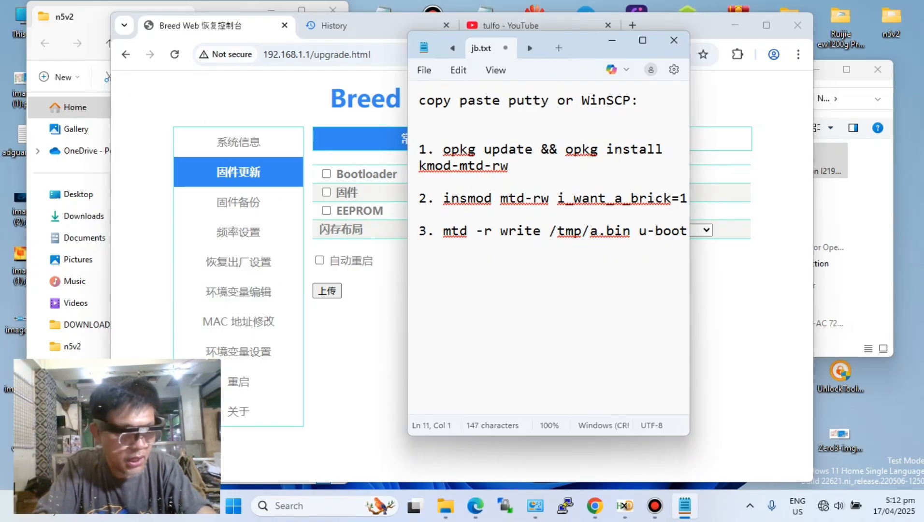
text(mt7)
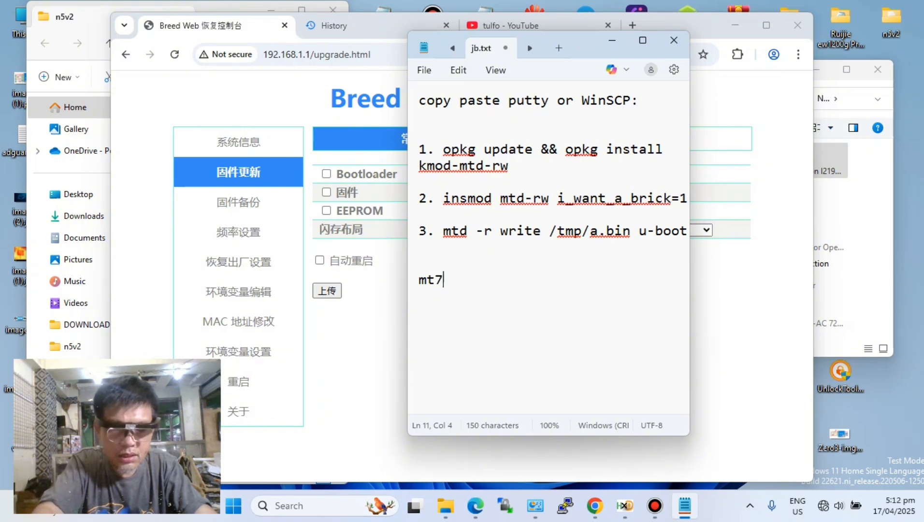
text(621at)
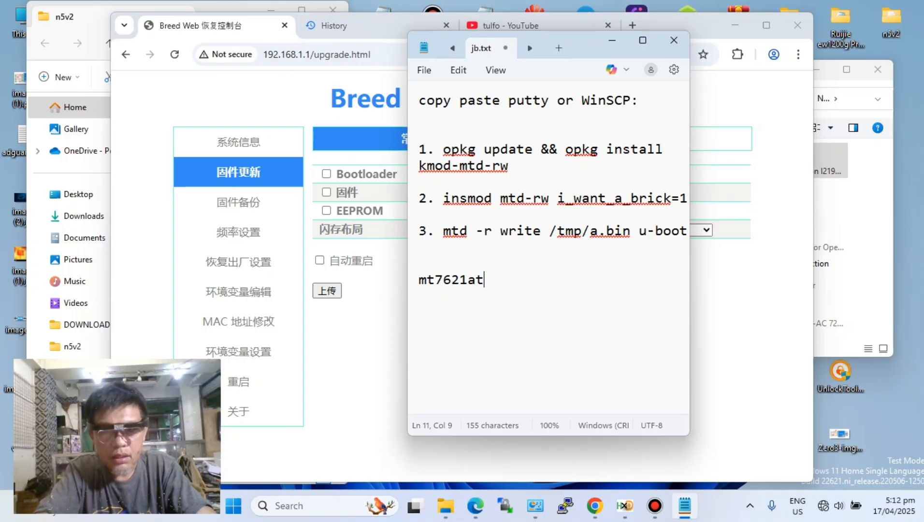
drag(487, 279, 416, 279)
click(552, 310)
- Enter the heading "gocloud firmware supported" on the empty line above mt7621at in jb.txt
click(422, 264)
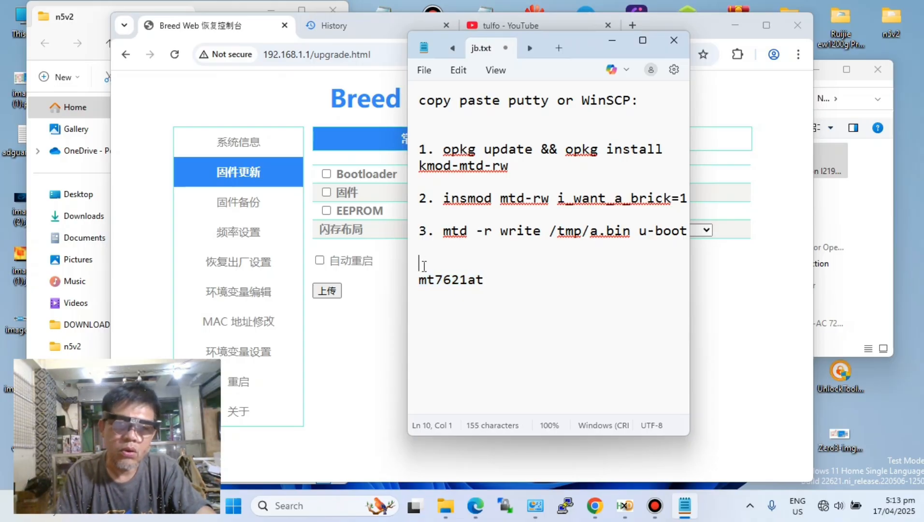
text(goc)
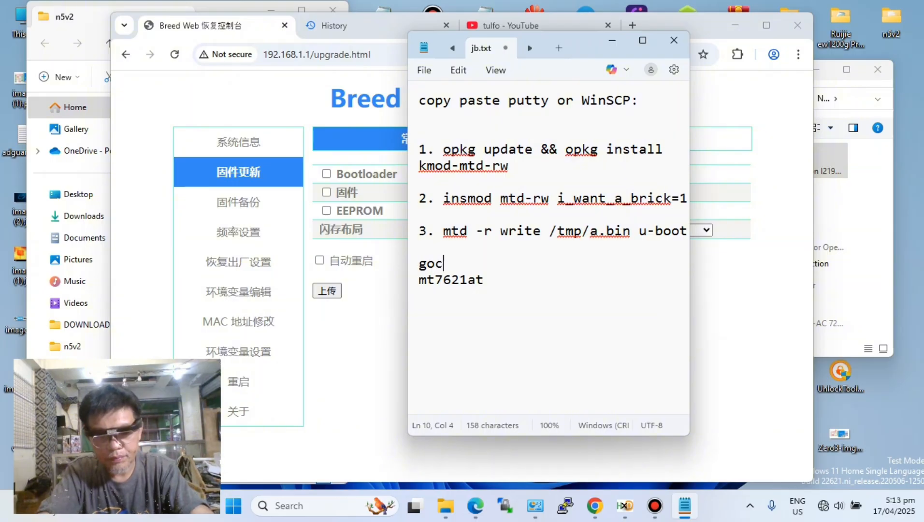
text(loud)
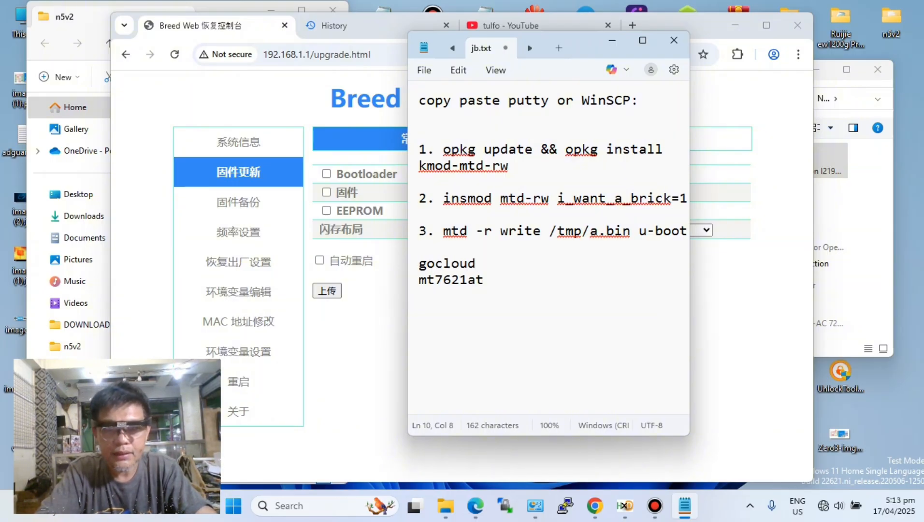
text( fir)
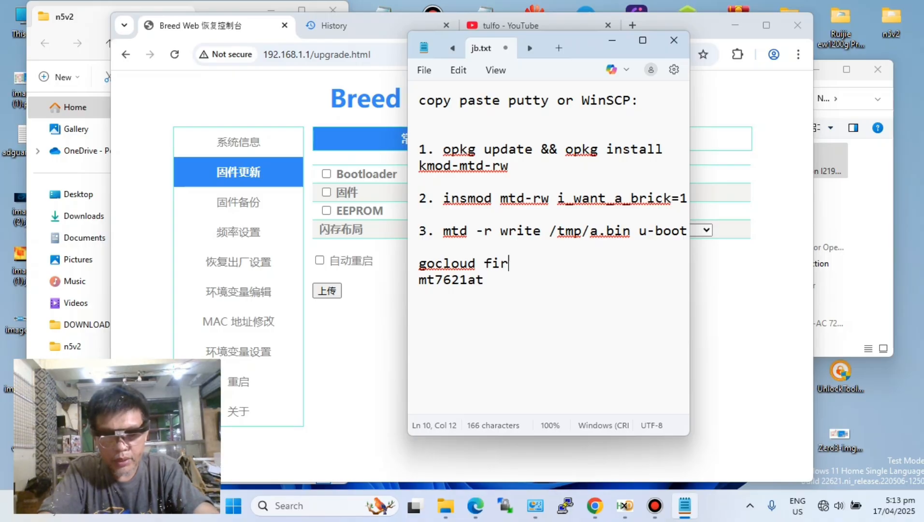
text(mware )
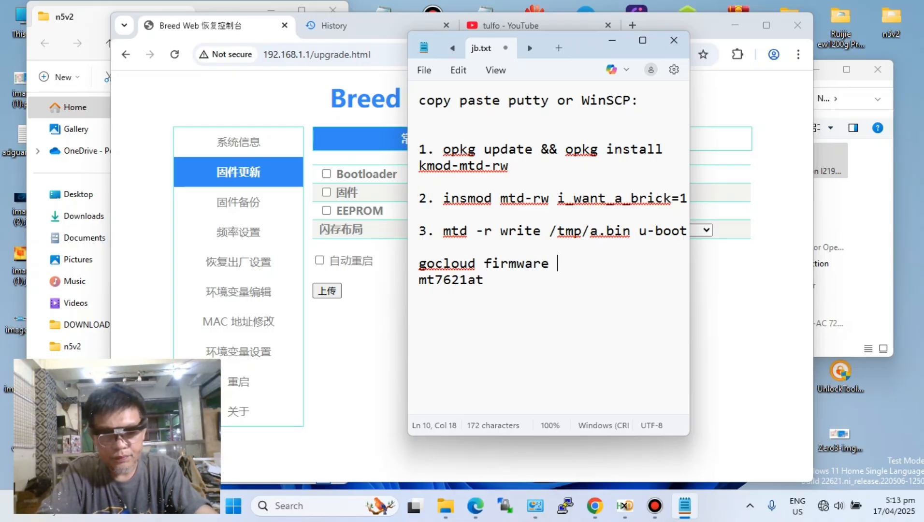
text(supported)
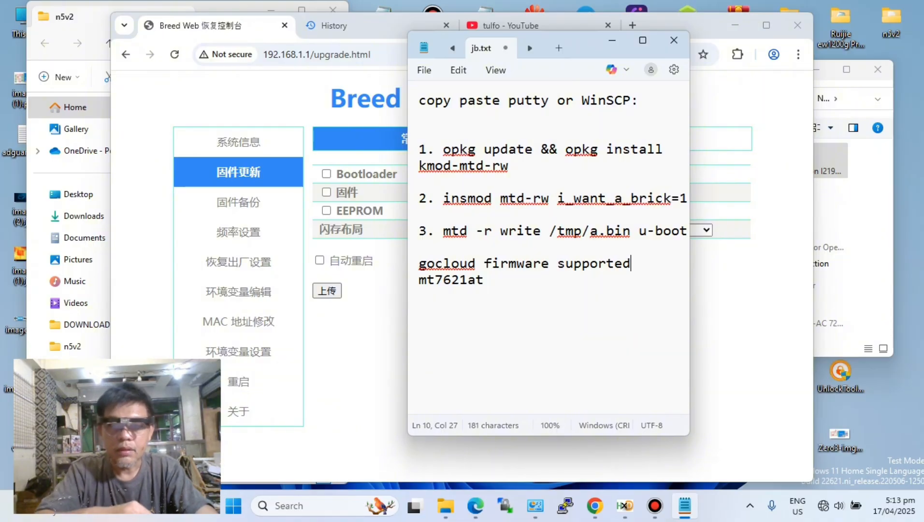
- Prefix the chip name with "mcu:" so the line reads mcu:mt7621at, and place the cursor at its end
click(419, 280)
text(mcu)
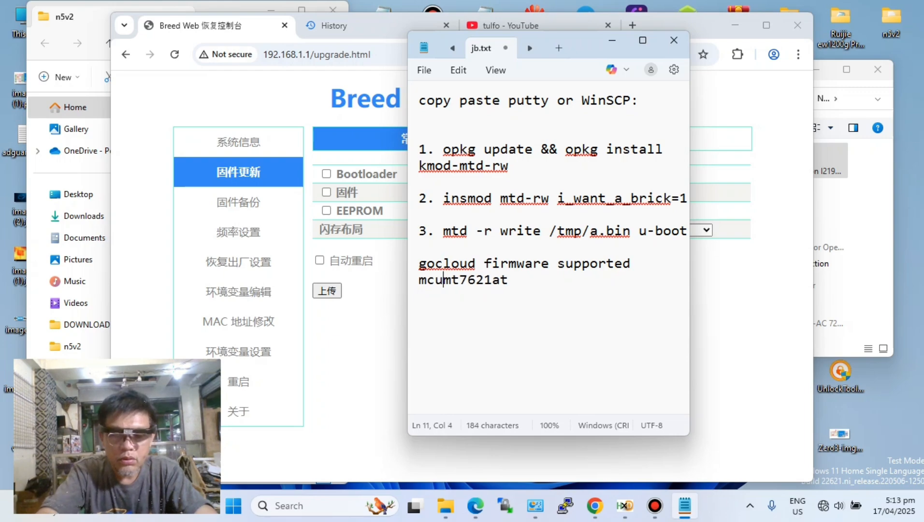
text(:)
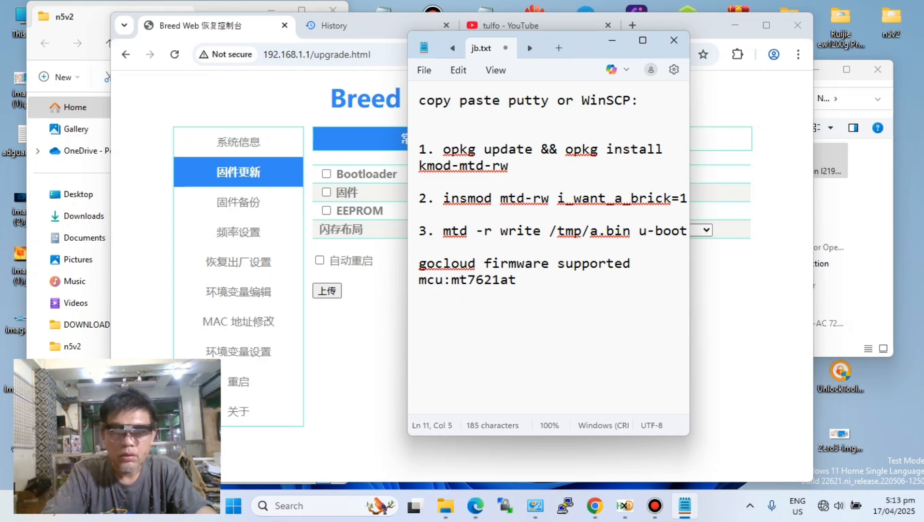
click(531, 286)
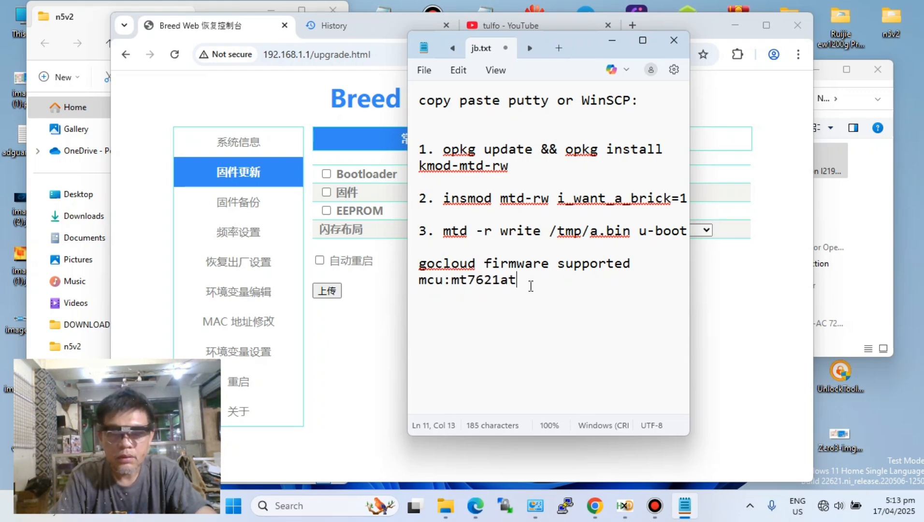
- Add the line "2.4ghz wifi: mt7603e" below the mcu:mt7621at line in jb.txt
key(Return)
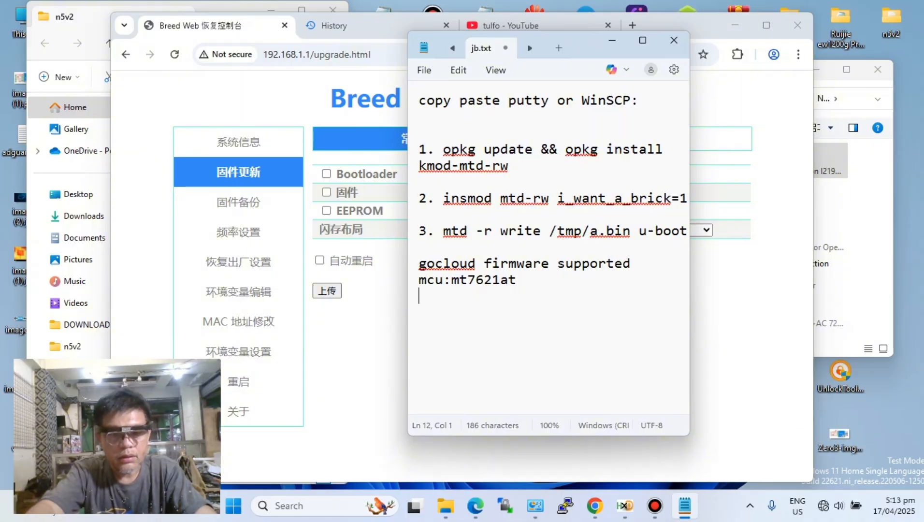
text(2,4)
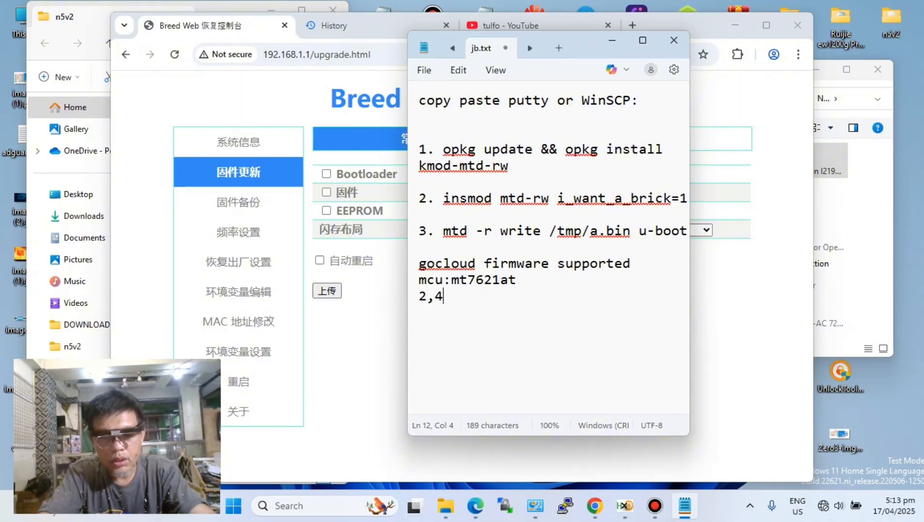
text(ghz)
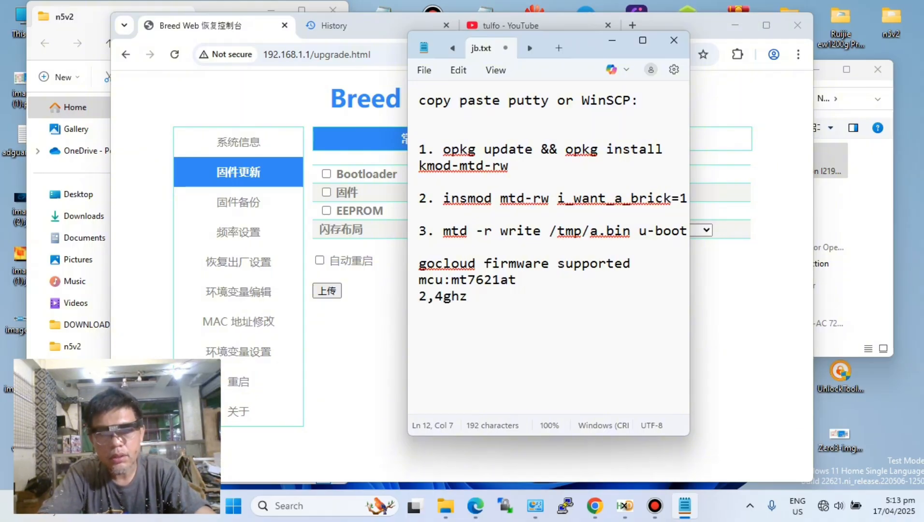
double_click(424, 305)
click(434, 296)
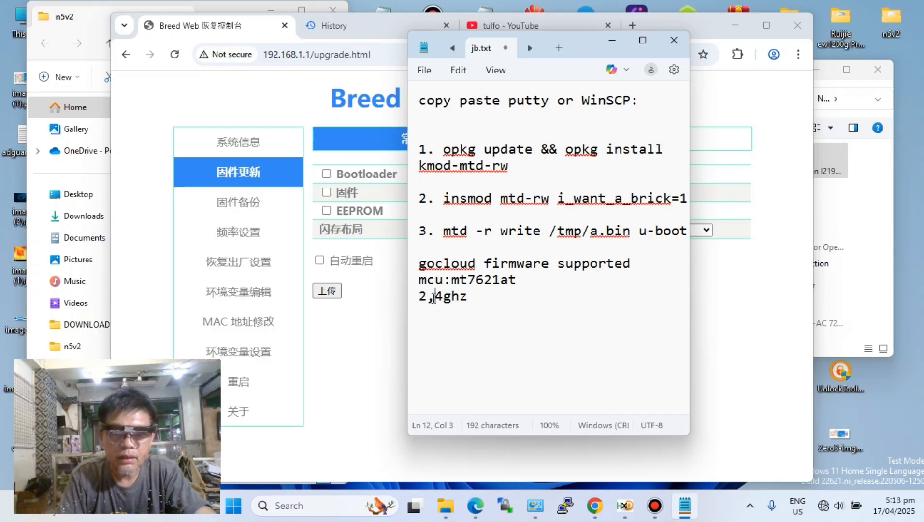
key(BackSpace)
text(.)
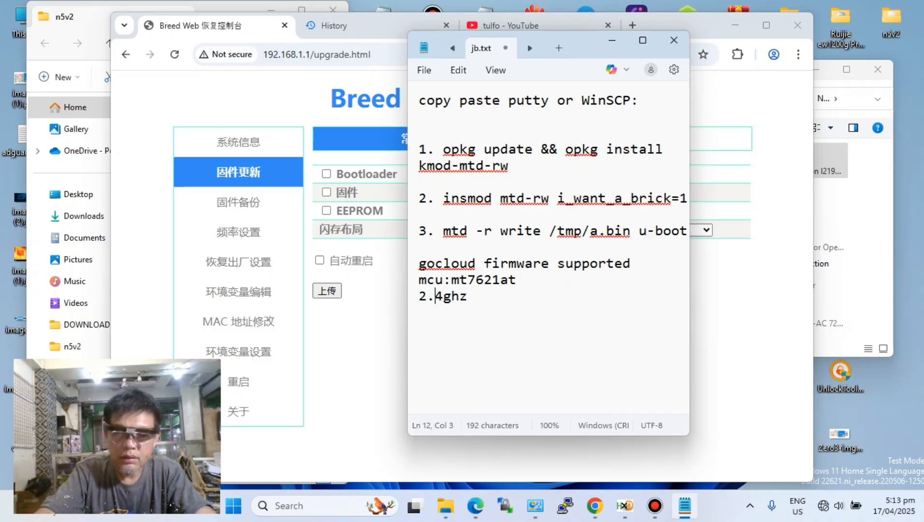
click(470, 297)
text(w)
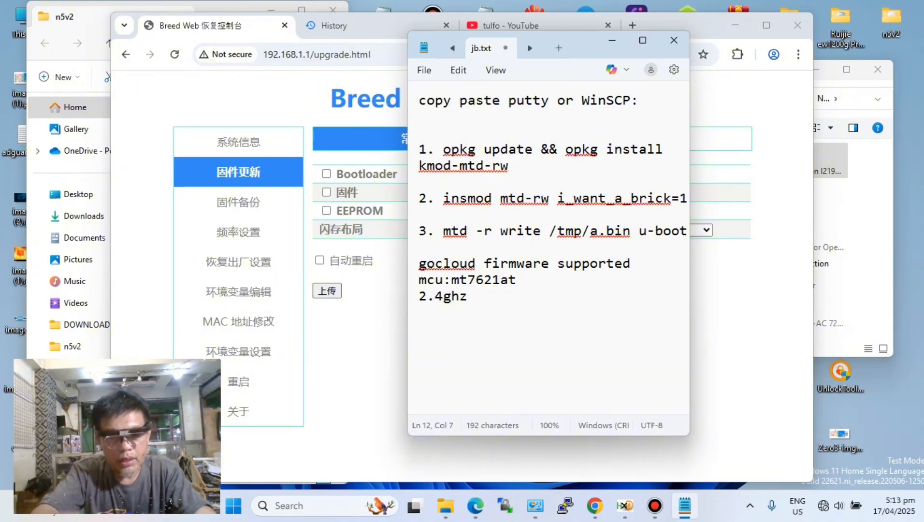
text(ifi:)
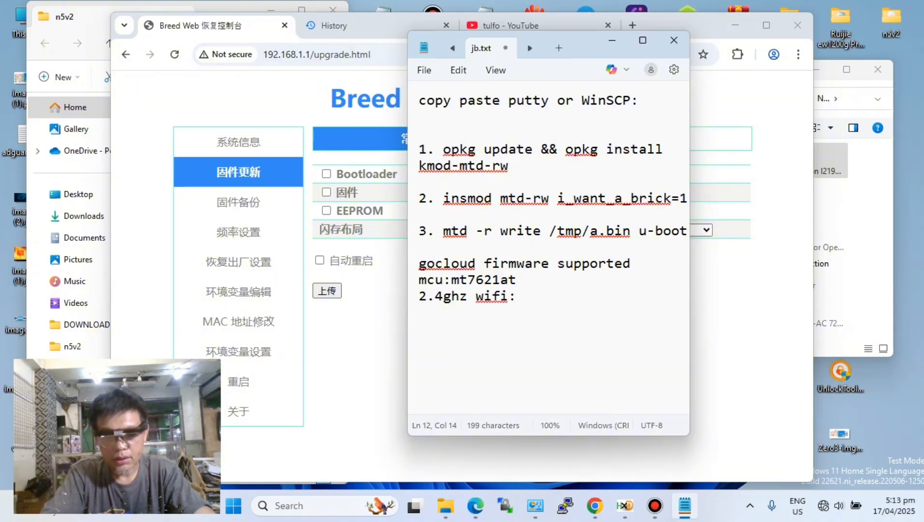
text( mt76)
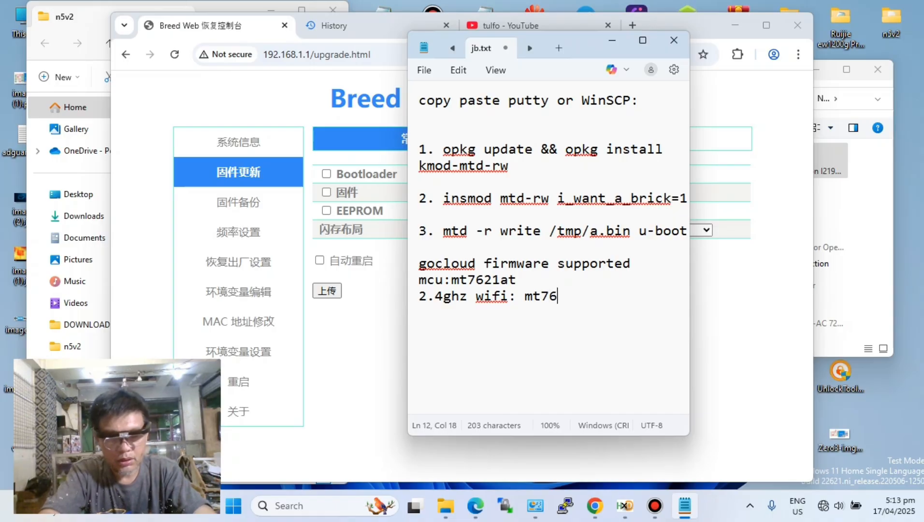
text(03e)
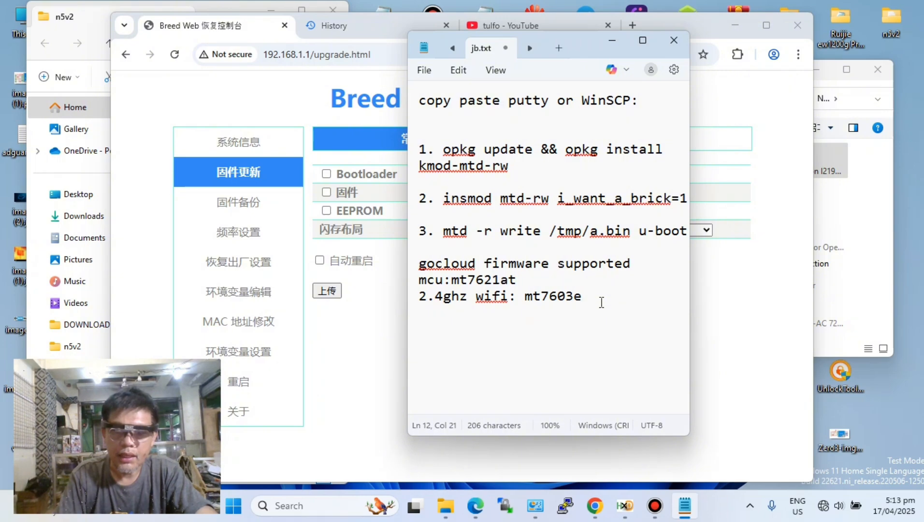
- Add the line "5g wifi is : mt7612" below the 2.4ghz wifi line
key(Return)
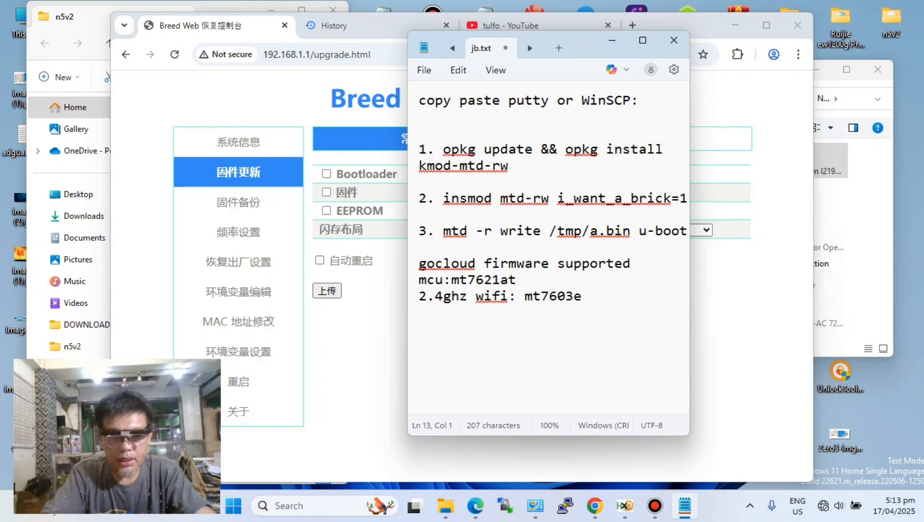
text(5g )
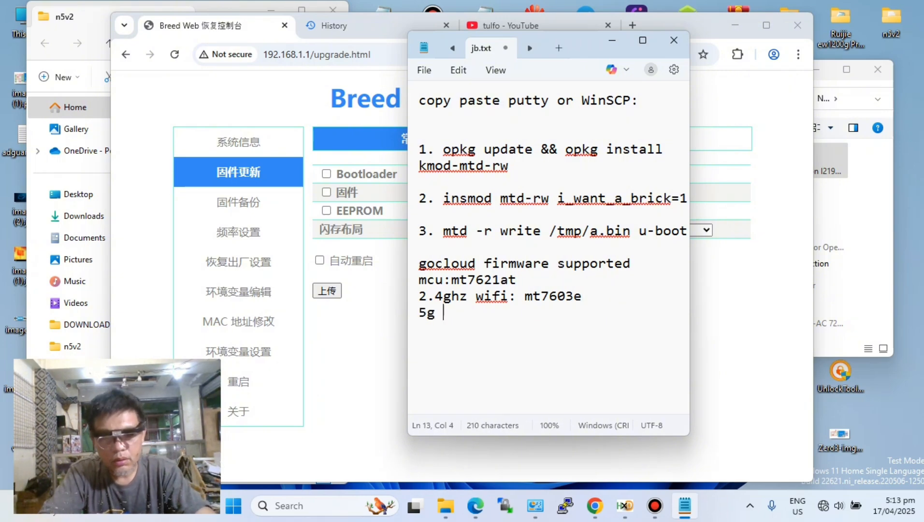
text(wifi )
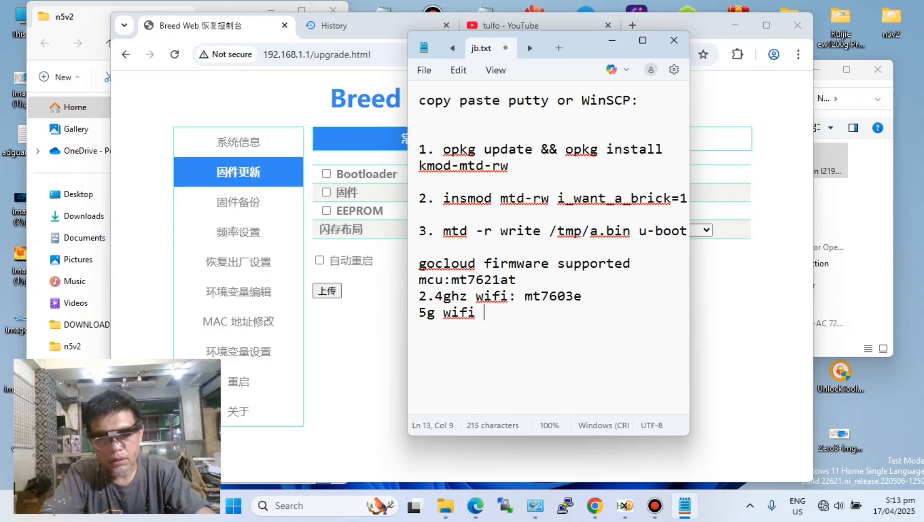
text(is :)
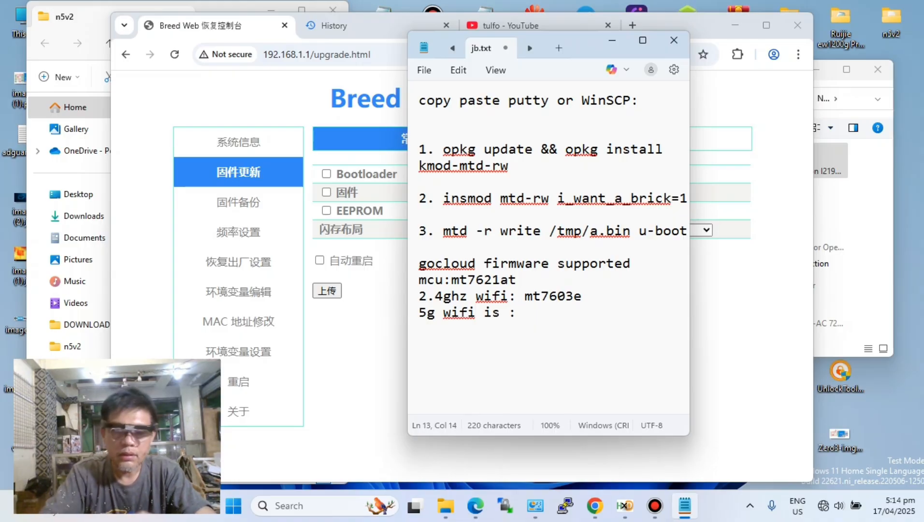
text( mt76)
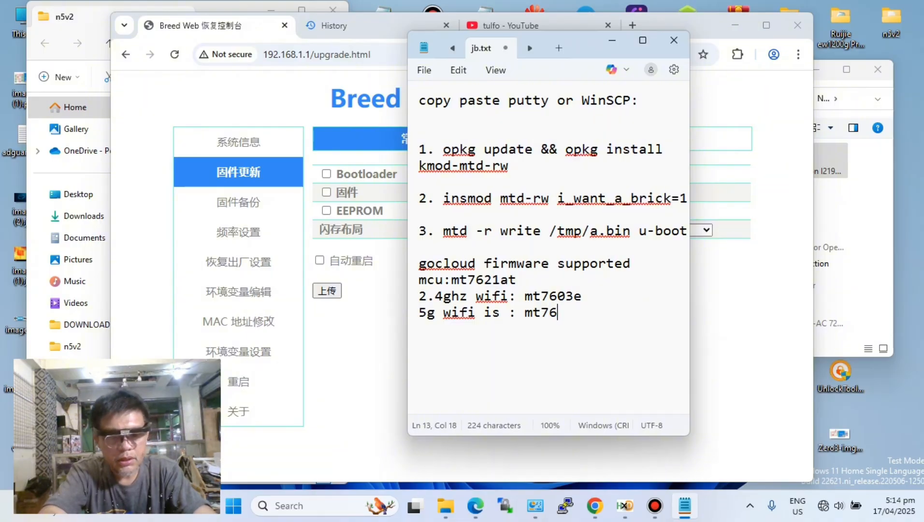
text(13B)
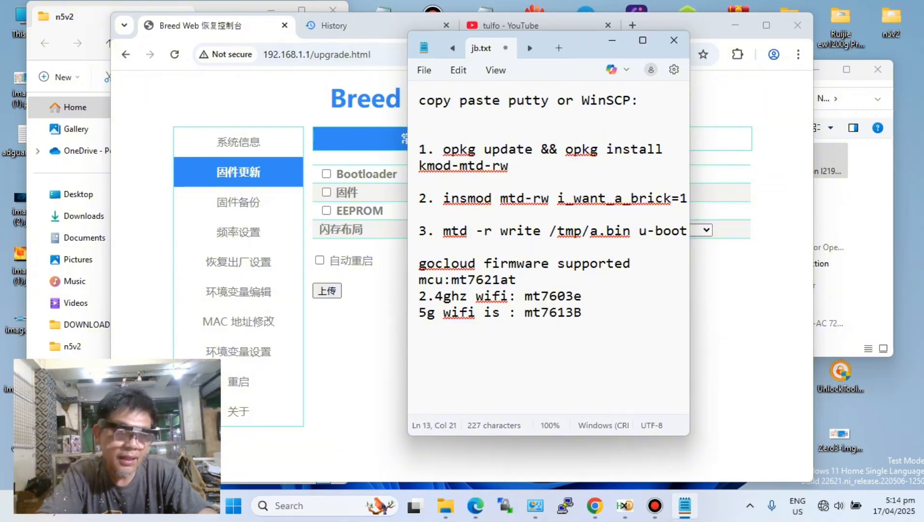
key(BackSpace)
key(BackSpace)
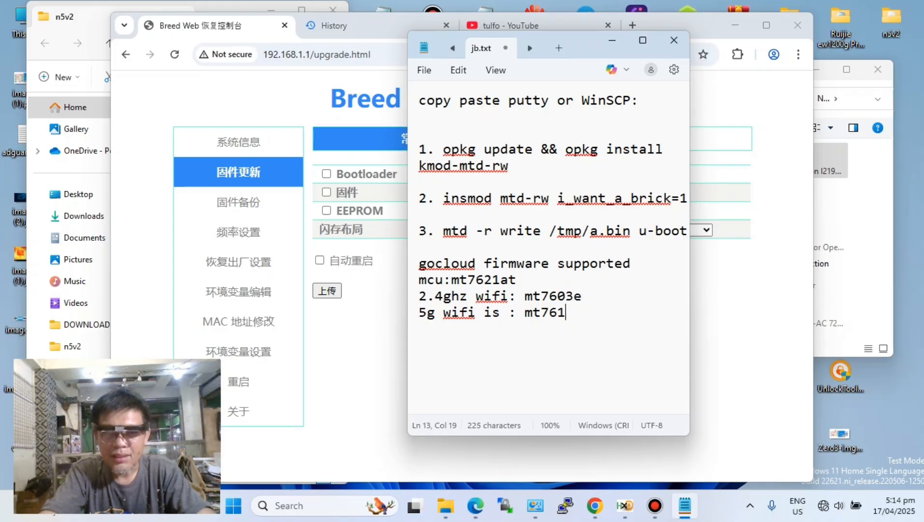
text(2)
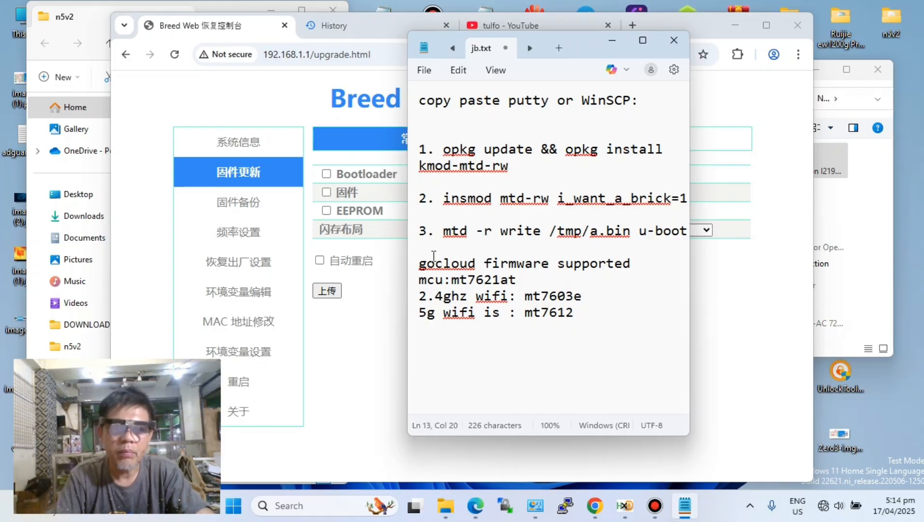
- Review the gocloud supported-firmware notes by highlighting the whole block, the 5g wifi line, and the three chip lines
drag(422, 264, 632, 312)
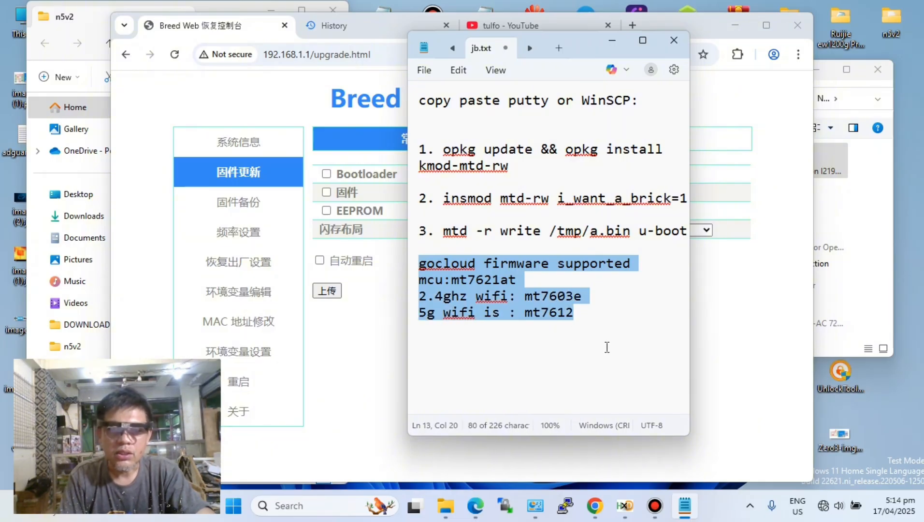
click(592, 326)
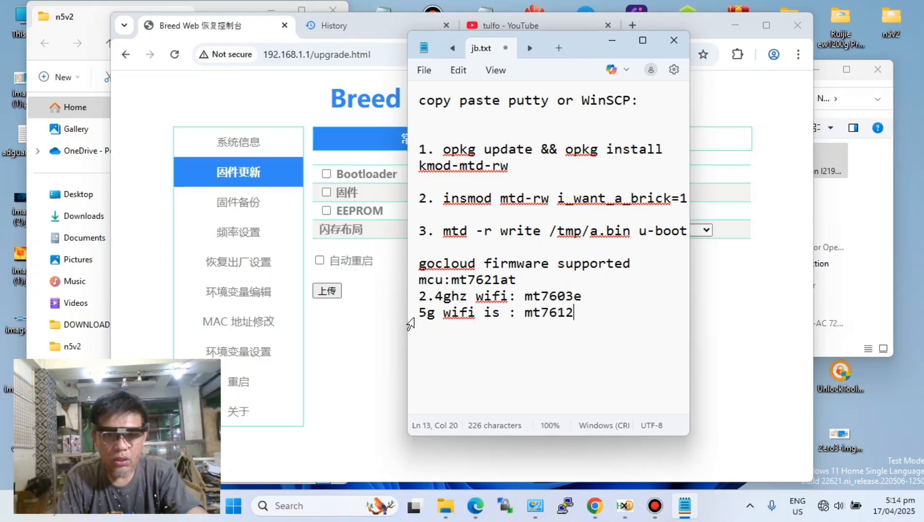
drag(419, 314, 584, 315)
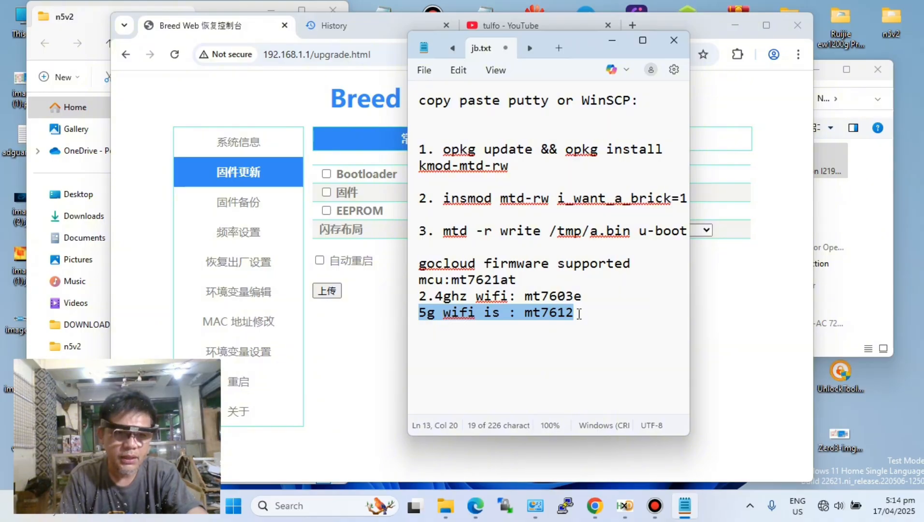
click(578, 313)
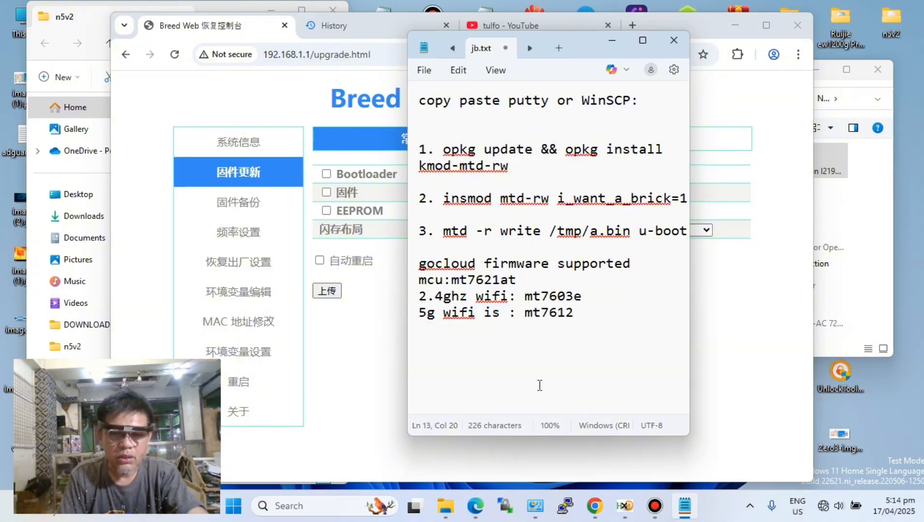
click(429, 358)
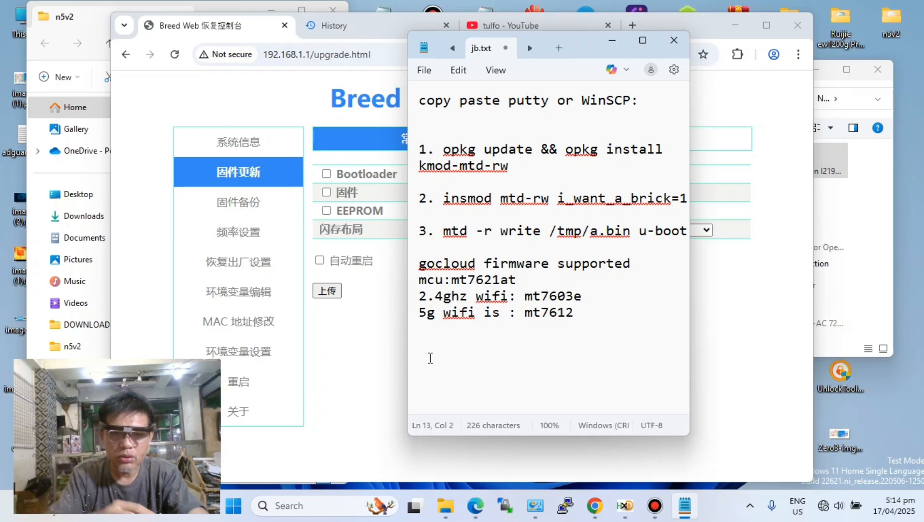
click(567, 316)
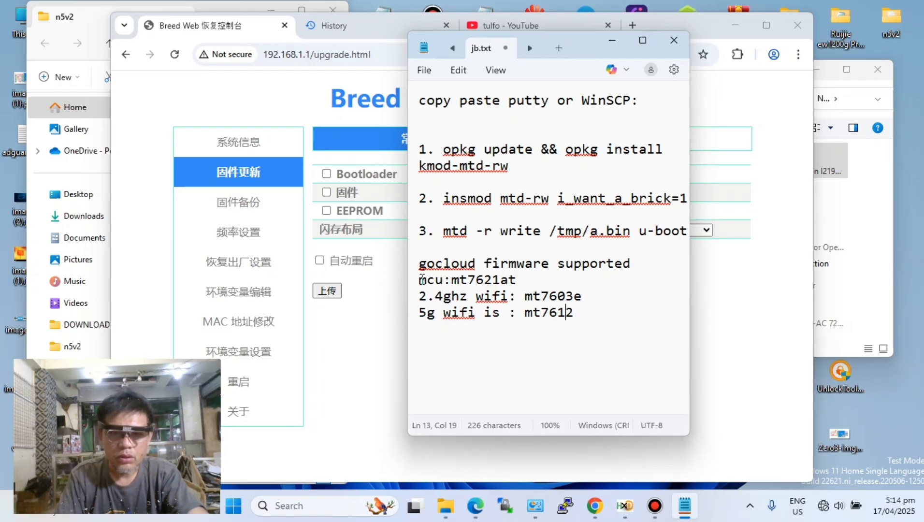
drag(418, 279, 575, 314)
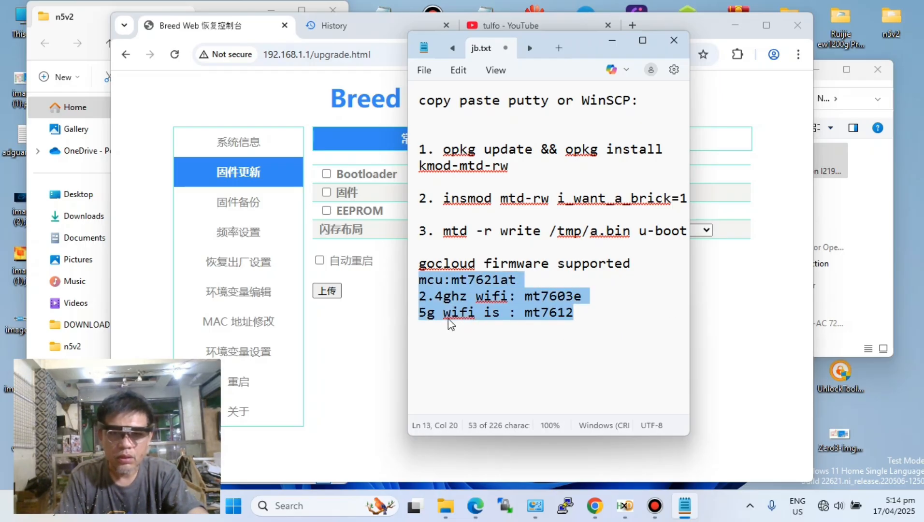
- Insert two empty lines above the mcu line and enter the model heading N5V1 directly above mcu:mt7621at
click(416, 283)
click(421, 282)
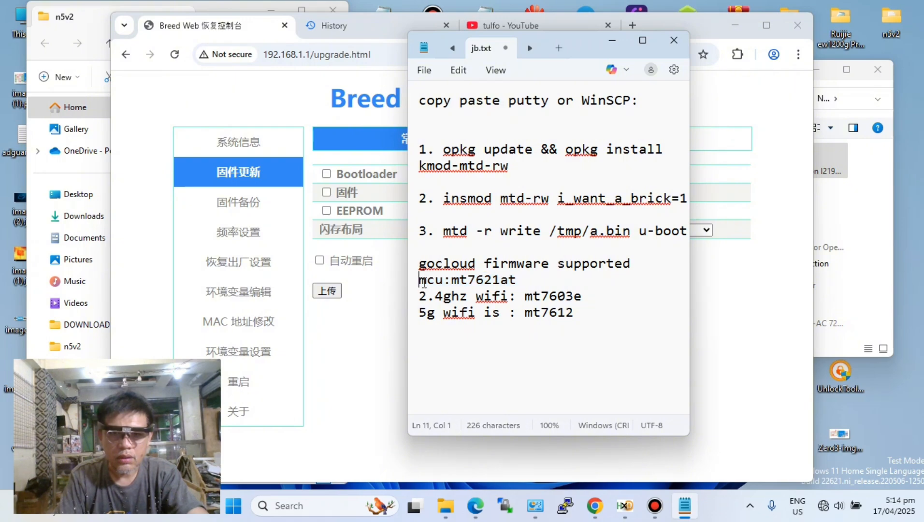
key(Return)
key(Return)
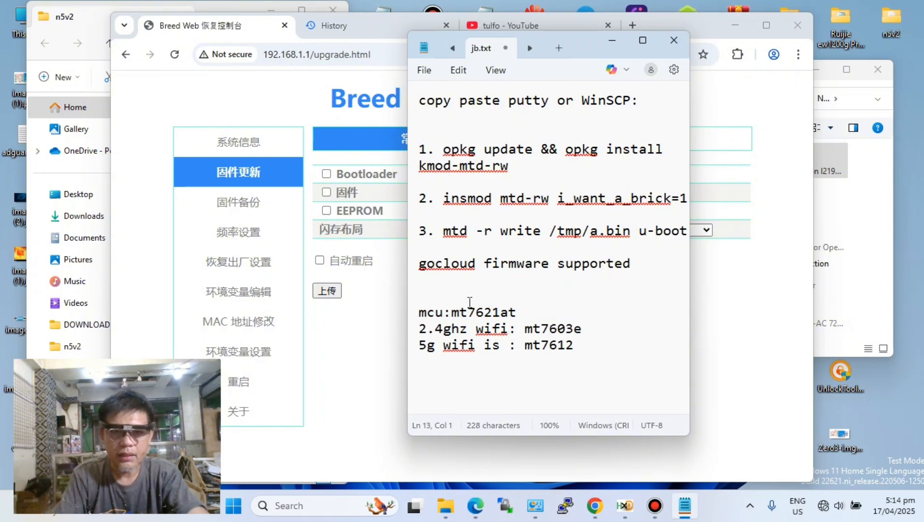
click(423, 292)
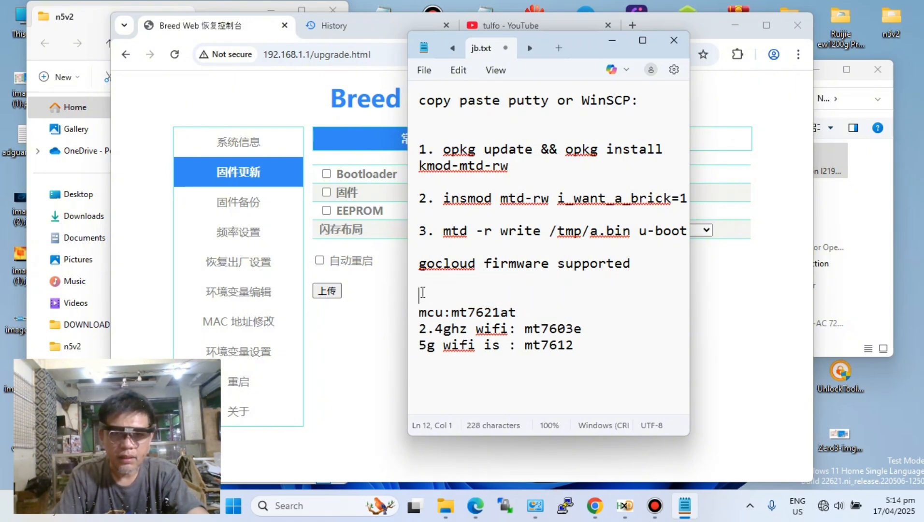
text(N)
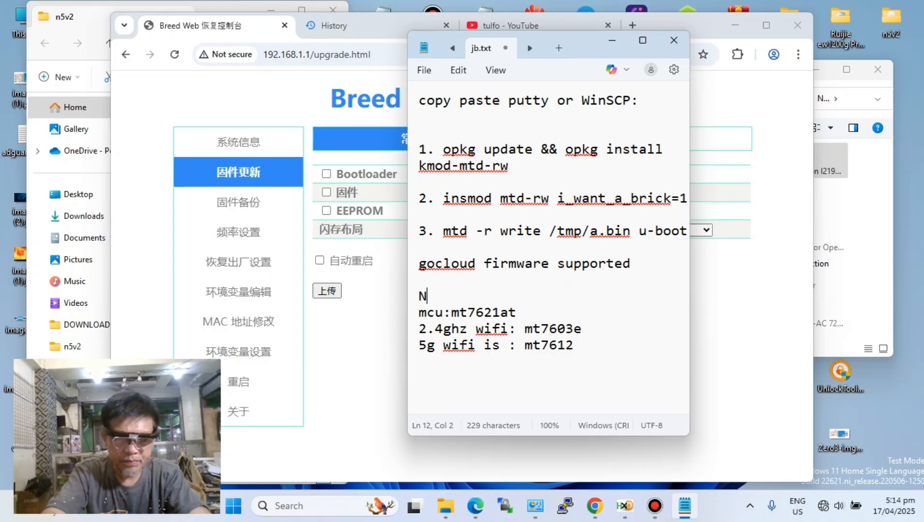
text(%V)
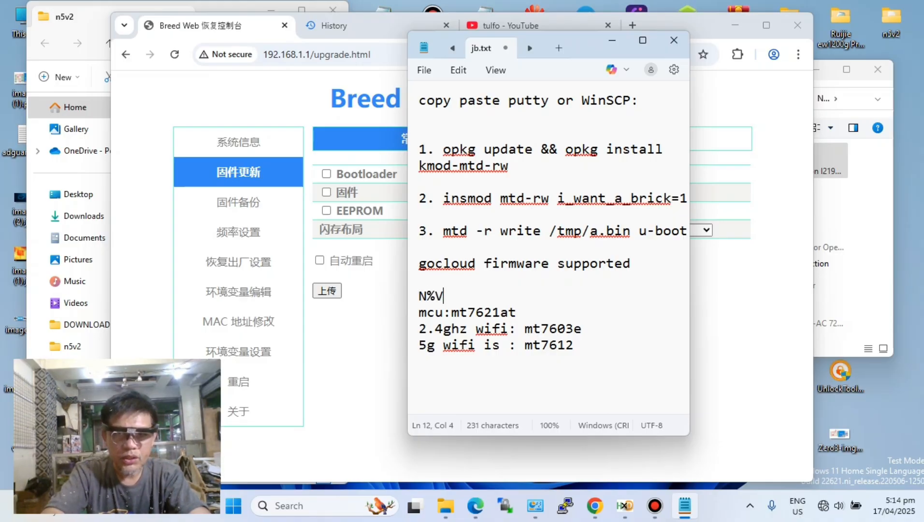
key(BackSpace)
key(BackSpace)
text(5)
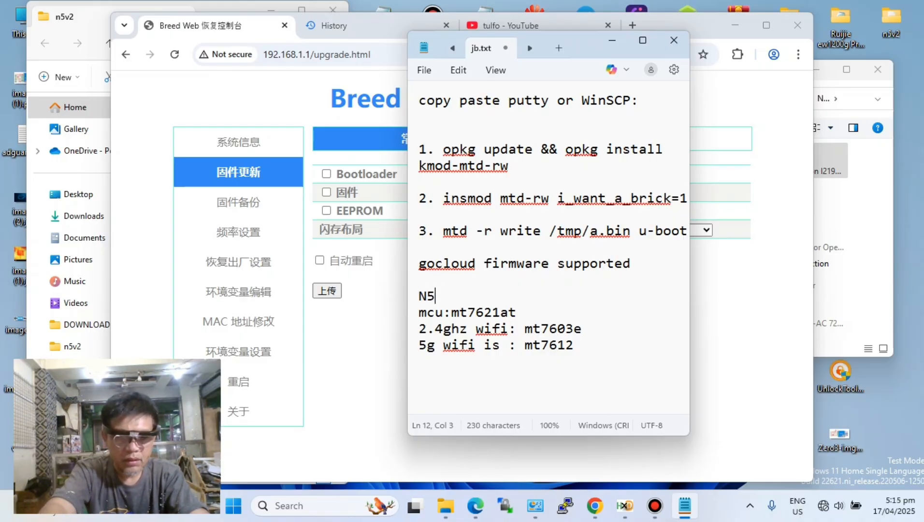
text(V)
text(1)
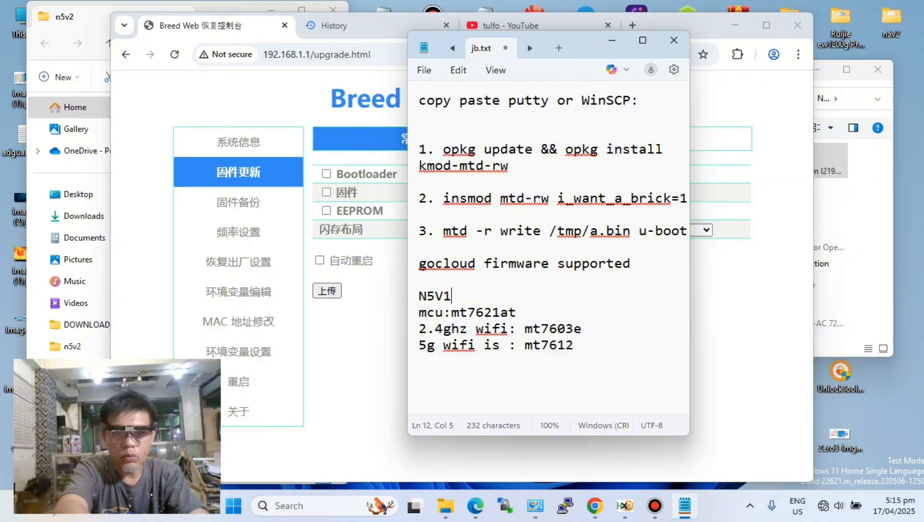
- Enter the second model heading N5V2 below the 5g wifi line, leaving one blank line between them
click(594, 353)
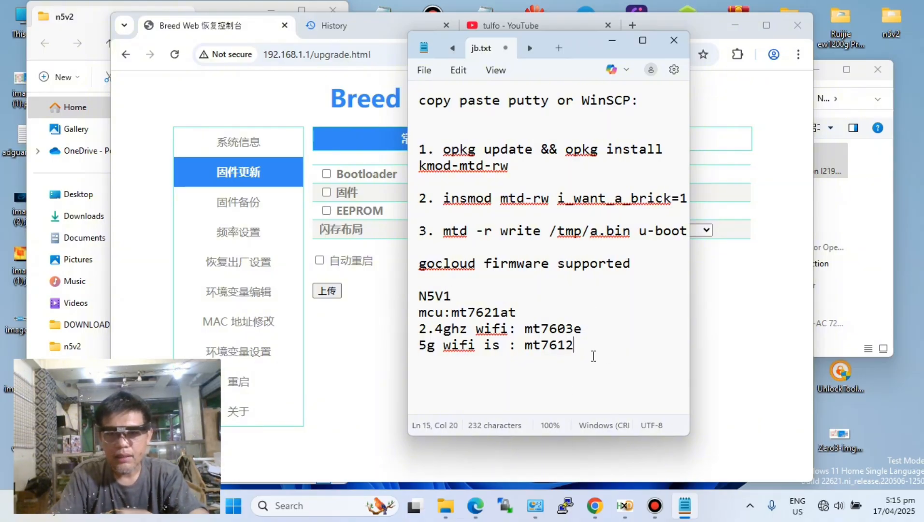
key(Return)
key(Return)
text(N)
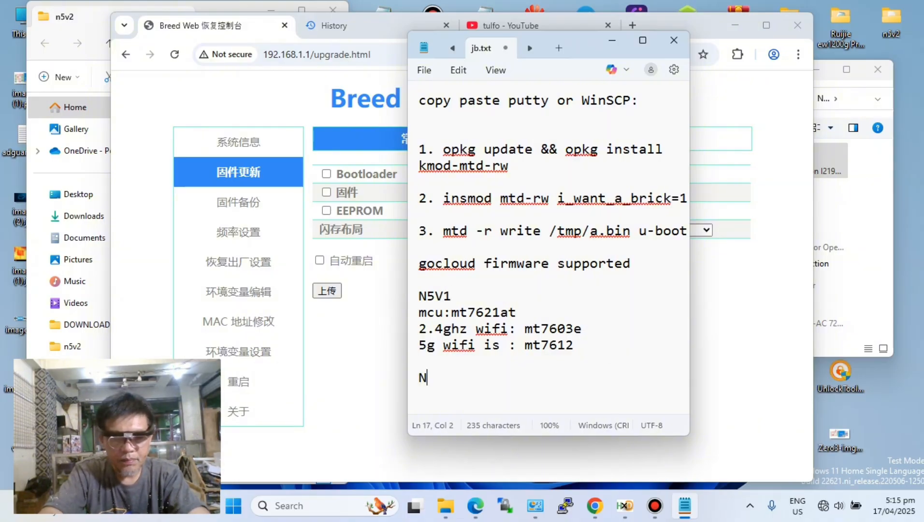
text(5)
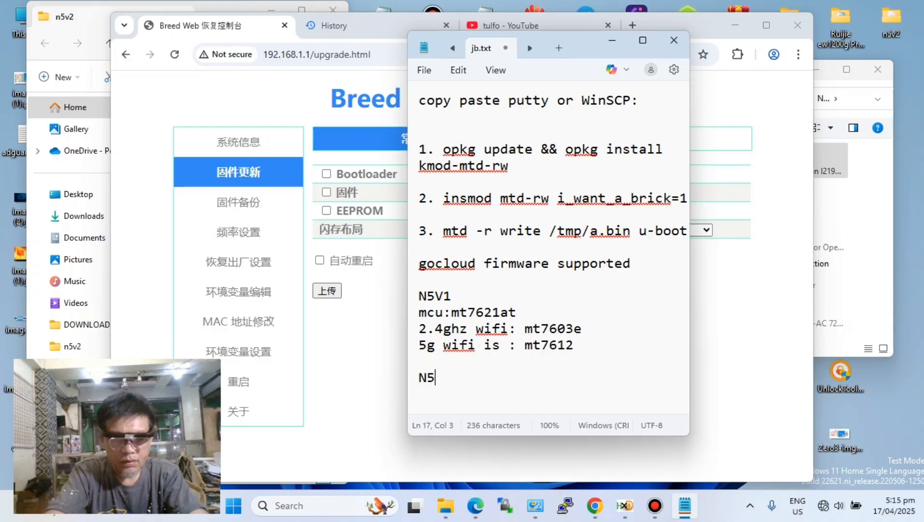
text(V2)
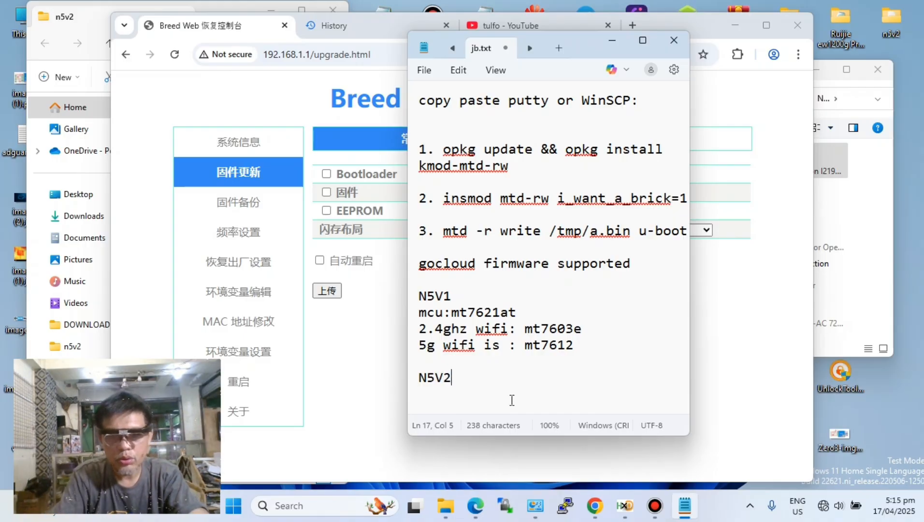
- Copy the mcu, 2.4ghz wifi and 5g wifi lines from the N5V1 section and paste them directly below the N5V2 heading
drag(418, 313, 555, 345)
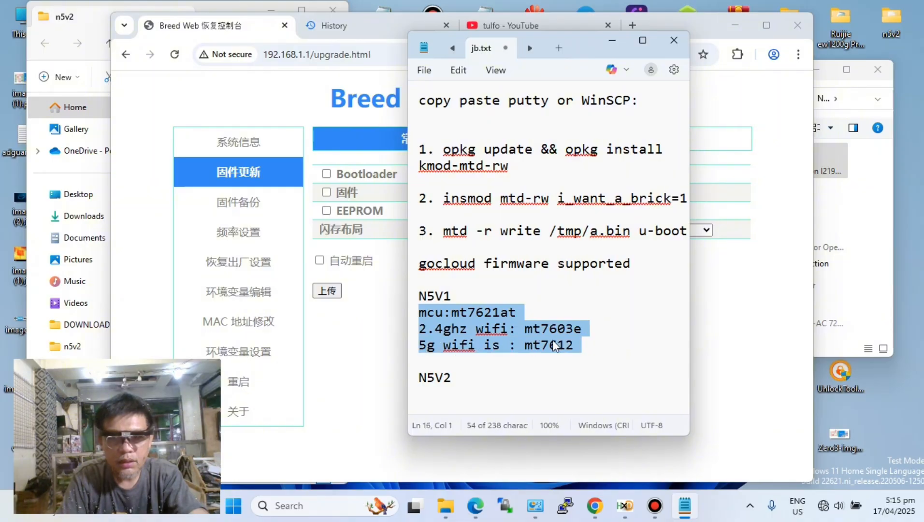
right_click(555, 346)
click(593, 70)
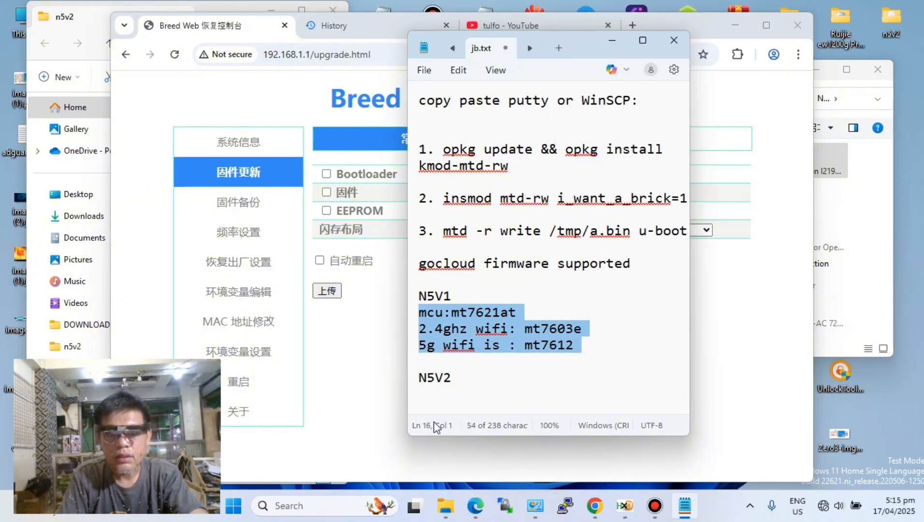
click(462, 391)
key(Return)
key(Return)
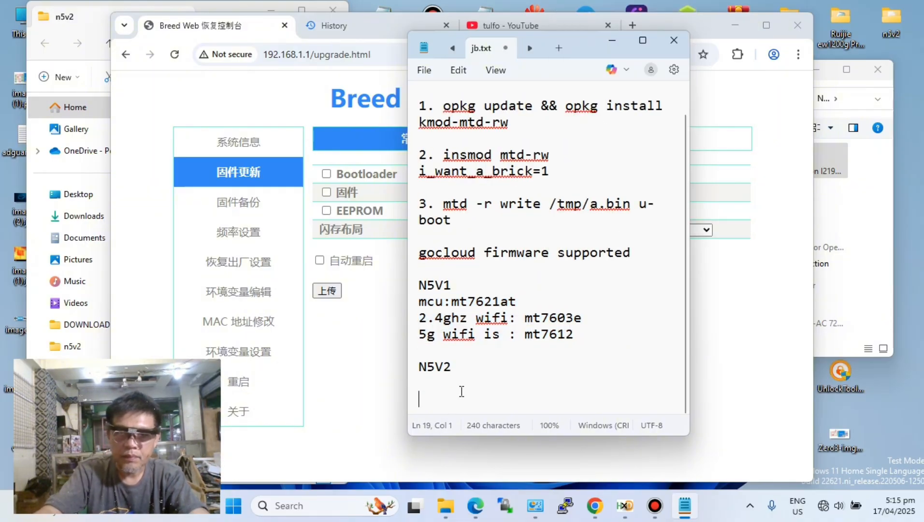
right_click(417, 396)
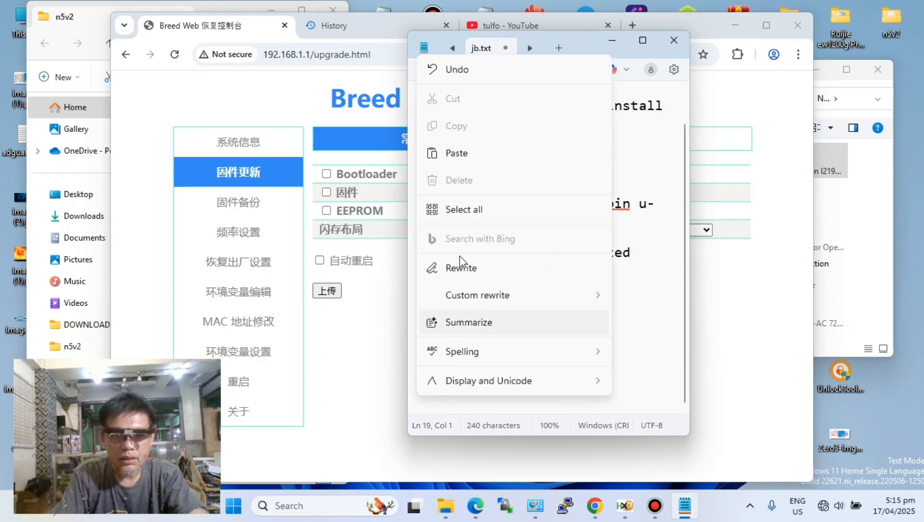
click(458, 154)
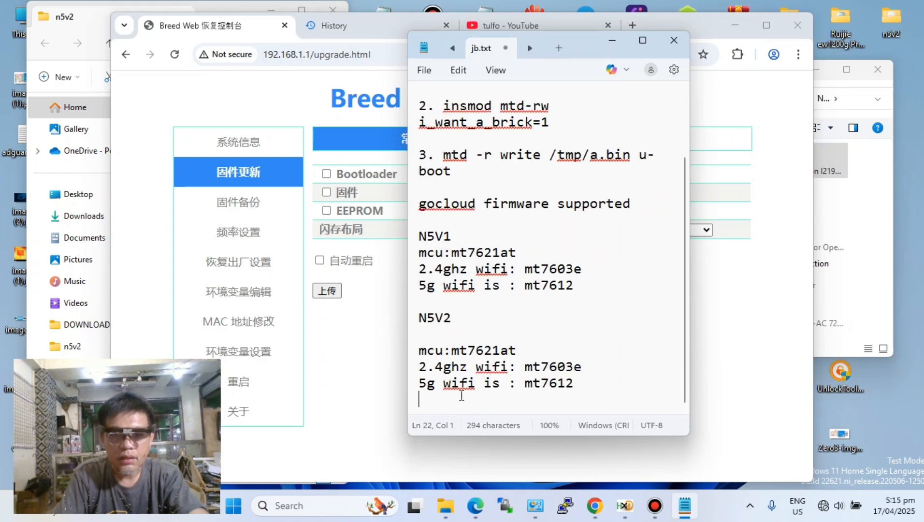
click(420, 348)
key(BackSpace)
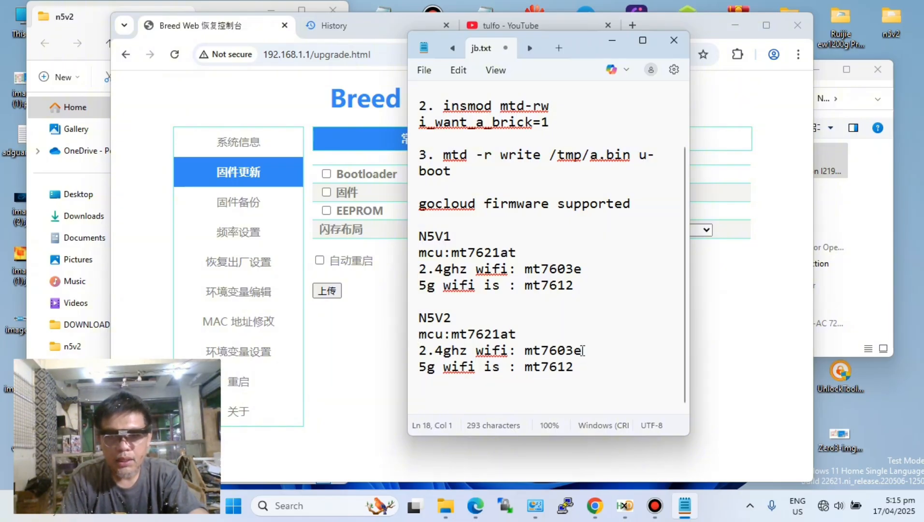
- Change the chip in the N5V2 section's 5g wifi line to mt7613B
drag(582, 351, 414, 355)
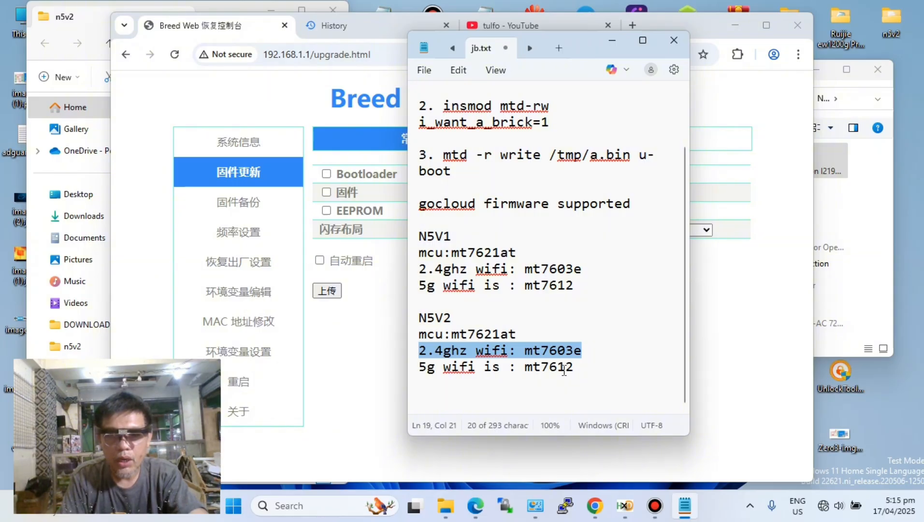
drag(567, 368, 575, 367)
text(3B)
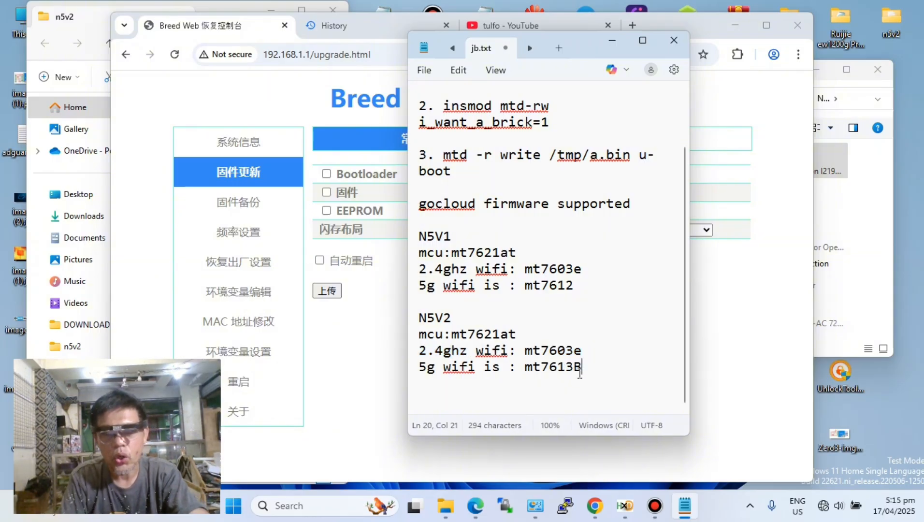
- Append "(not supported)" to the end of the N5V2 section's 5g wifi line, after a space
drag(582, 367, 418, 367)
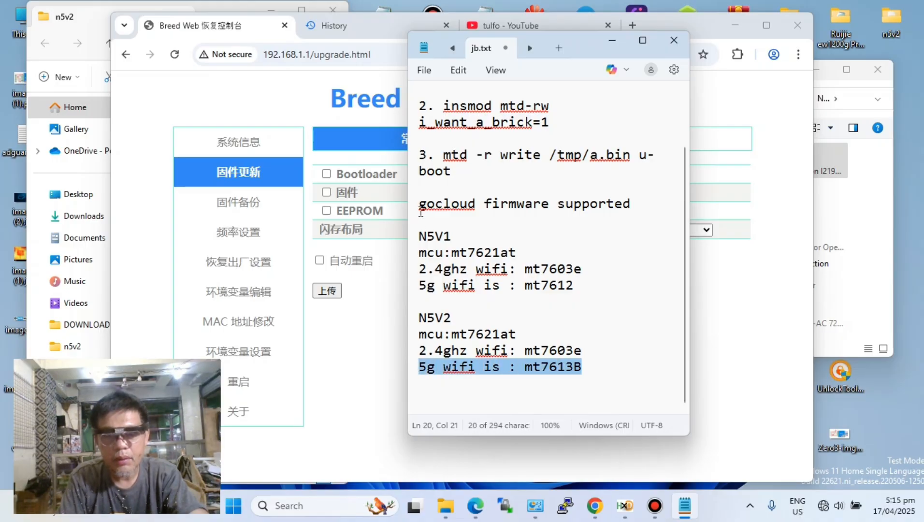
drag(420, 210, 476, 209)
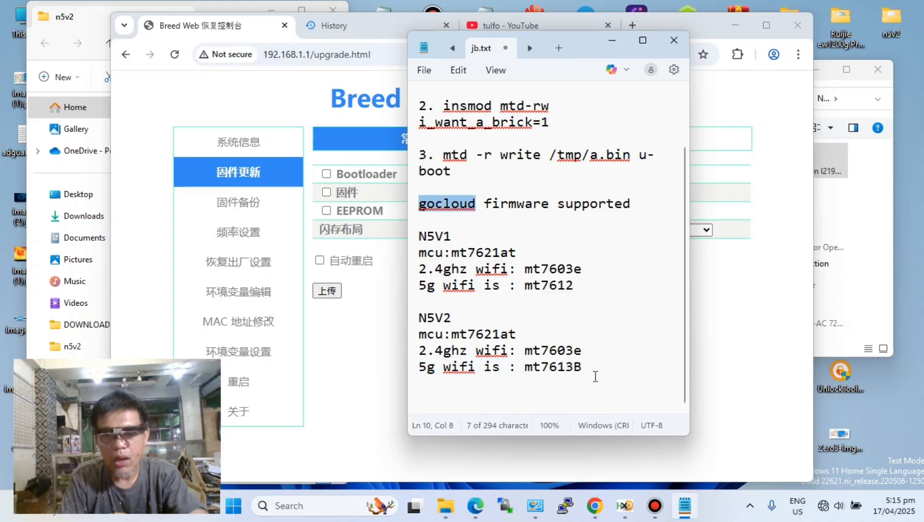
click(594, 367)
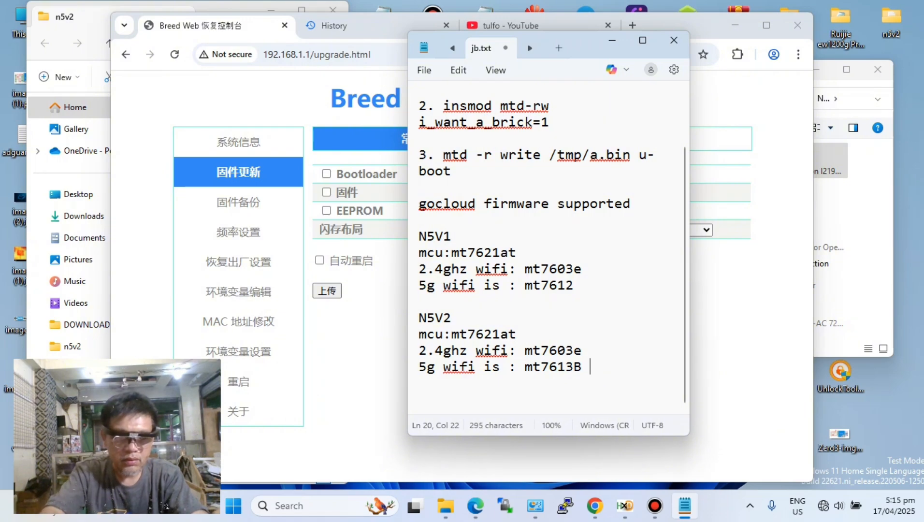
text((n)
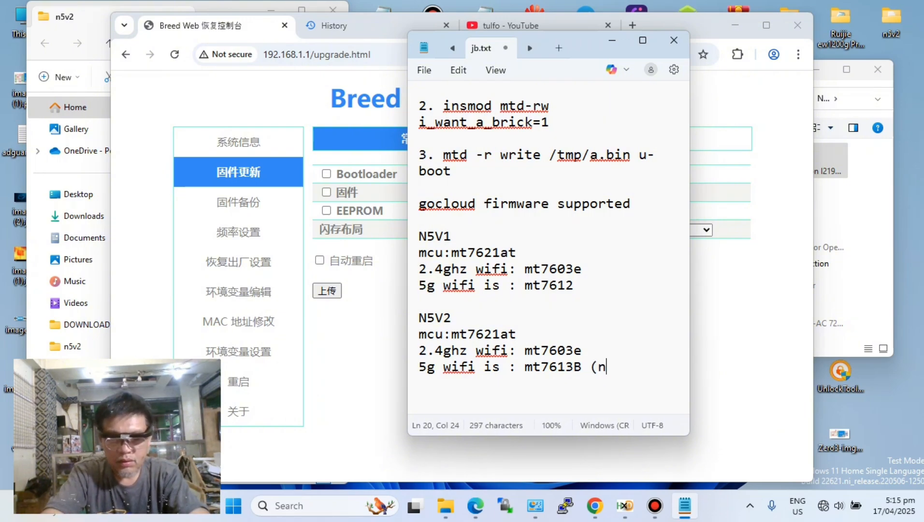
text(ot supp)
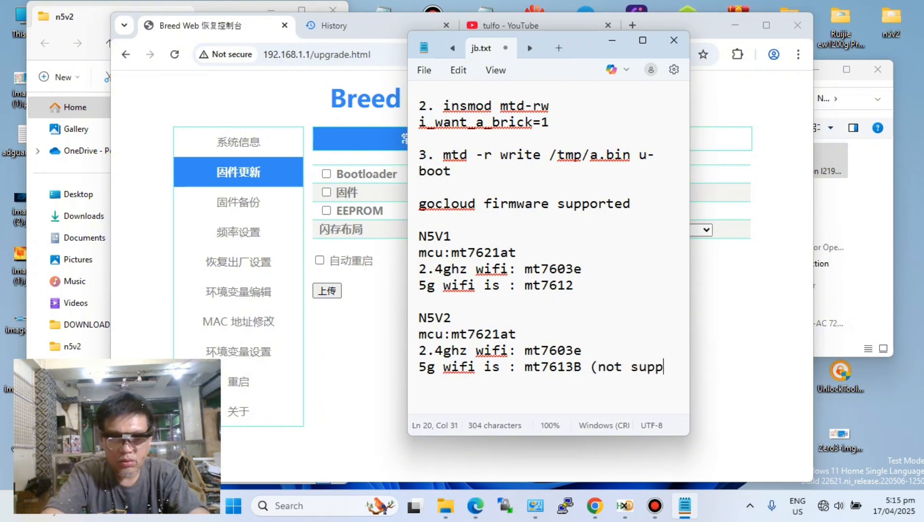
text(orted)
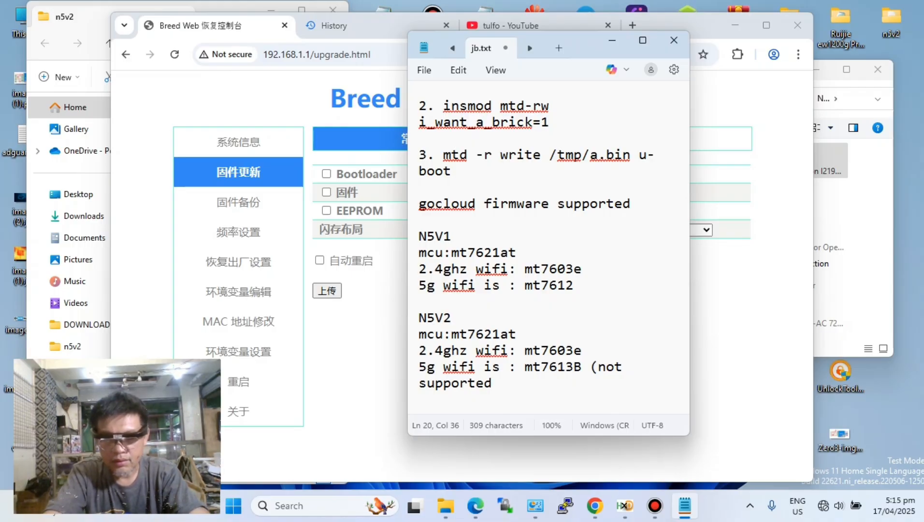
text())
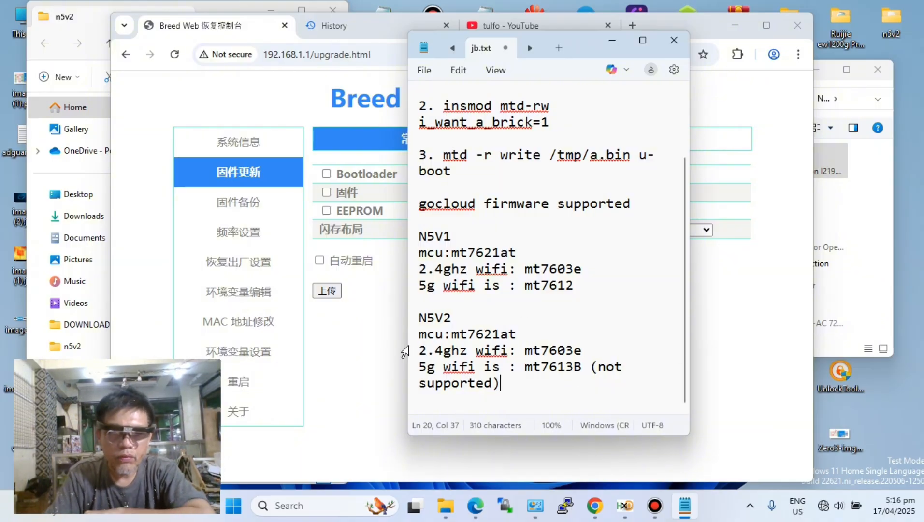
- Highlight the N5V2 2.4ghz and 5g wifi lines, and view the list of available Wi-Fi networks
click(414, 356)
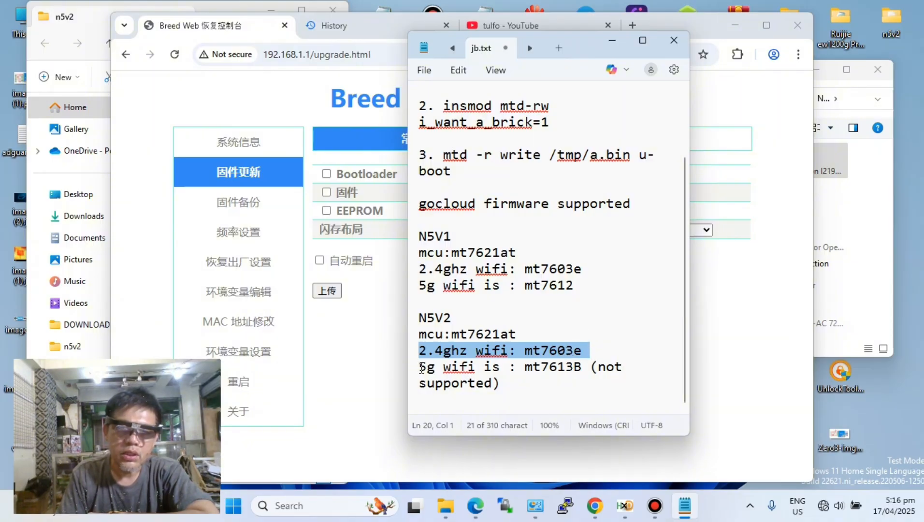
drag(420, 368, 627, 381)
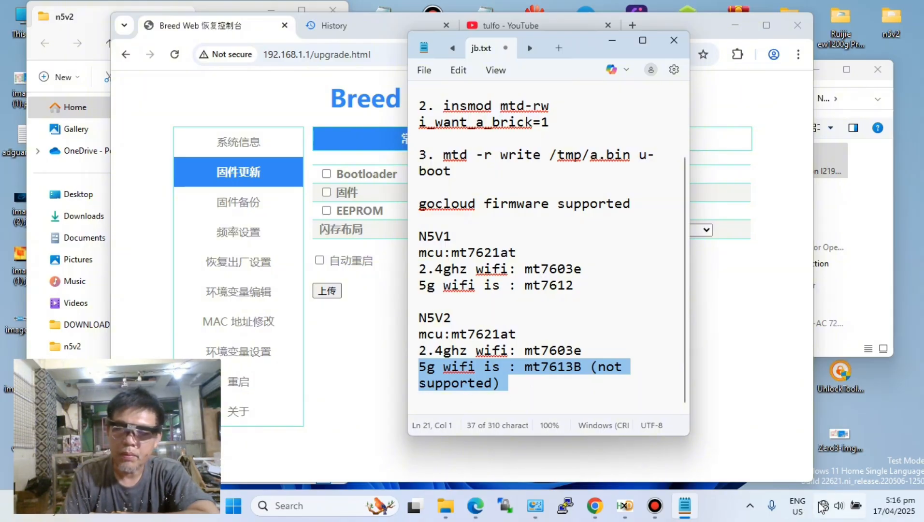
click(832, 506)
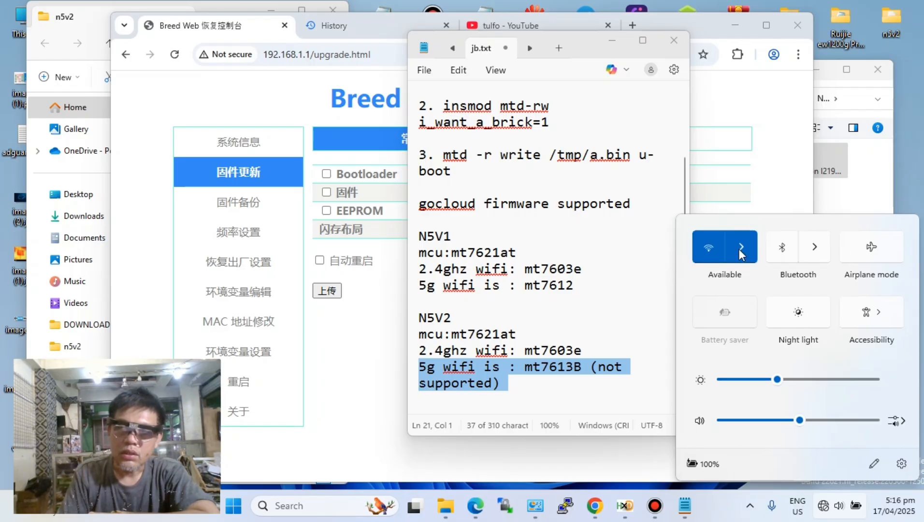
click(739, 248)
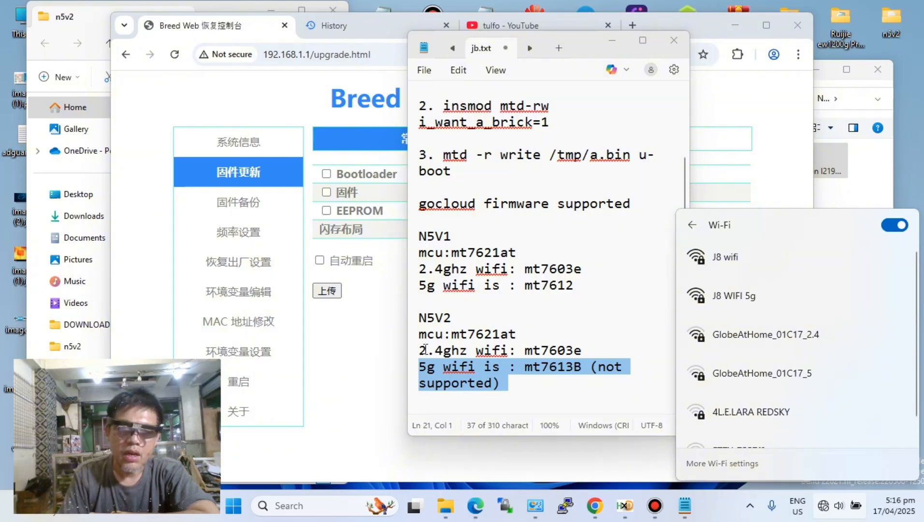
- Review the N5V2 notes by highlighting the 2.4ghz wifi line, the model heading and the unsupported 5g wifi line
drag(418, 351, 597, 353)
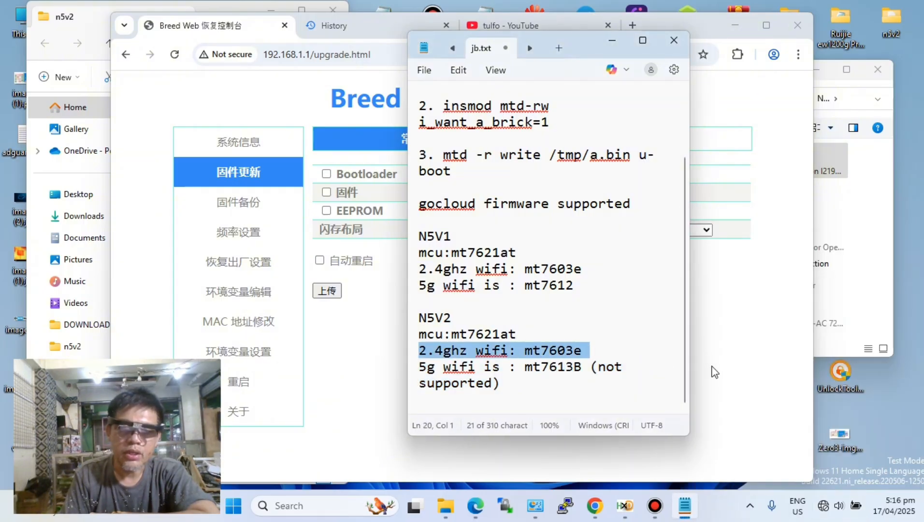
click(637, 390)
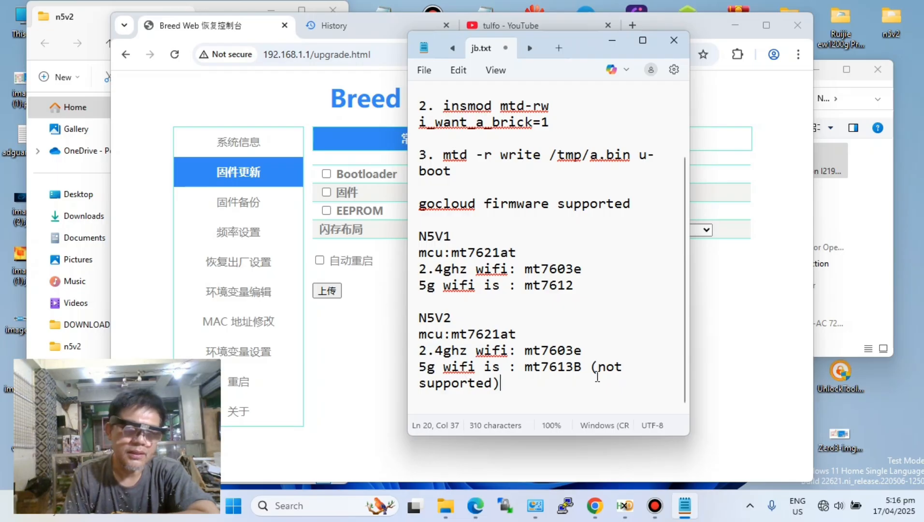
drag(577, 350, 399, 347)
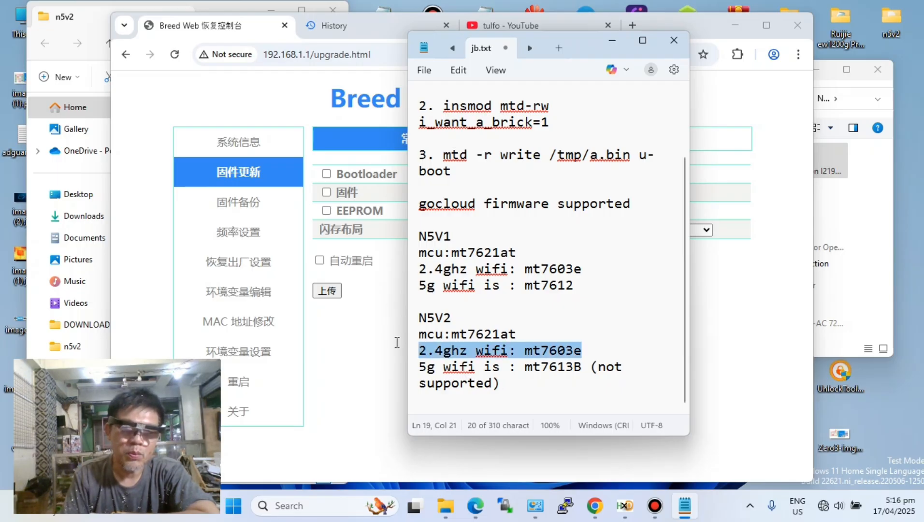
click(610, 326)
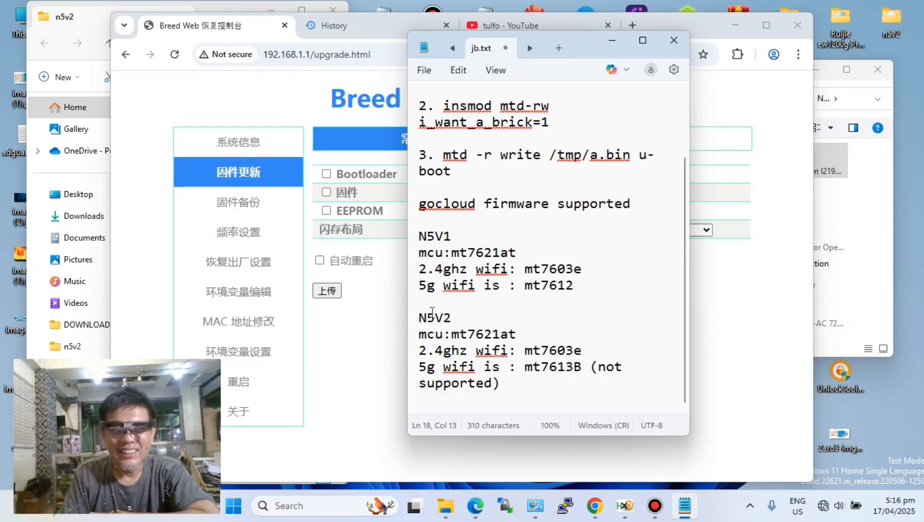
double_click(449, 318)
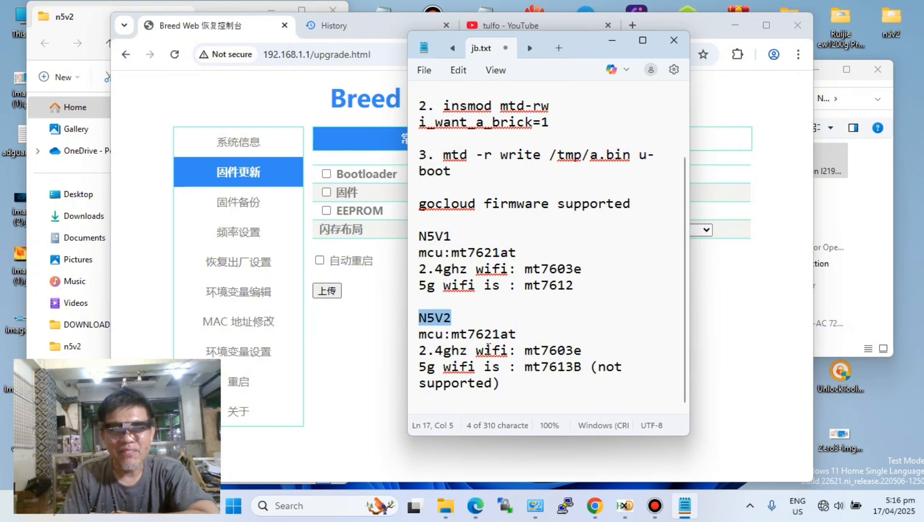
drag(418, 366, 609, 386)
click(626, 305)
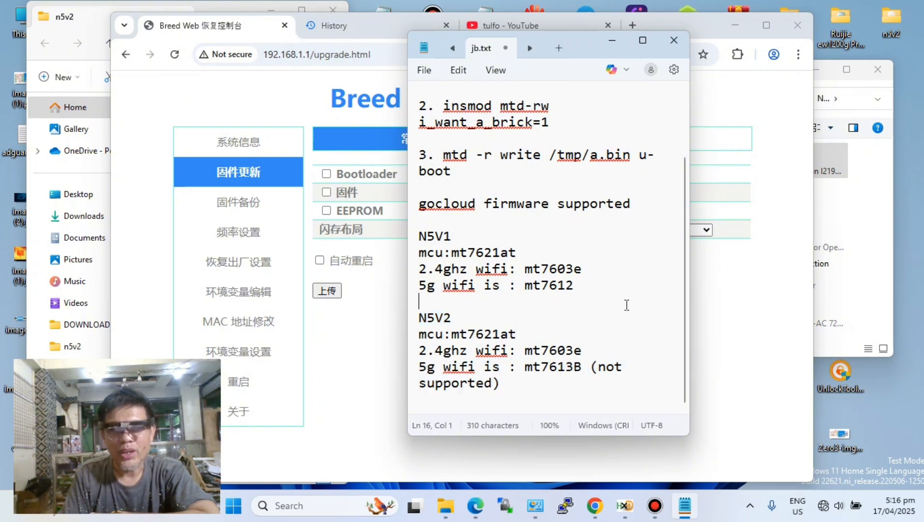
- Compare the two models' chips by highlighting the N5V1 chip lines and mt7612, and the N5V2 2.4ghz and 5g wifi entries
drag(418, 235, 577, 279)
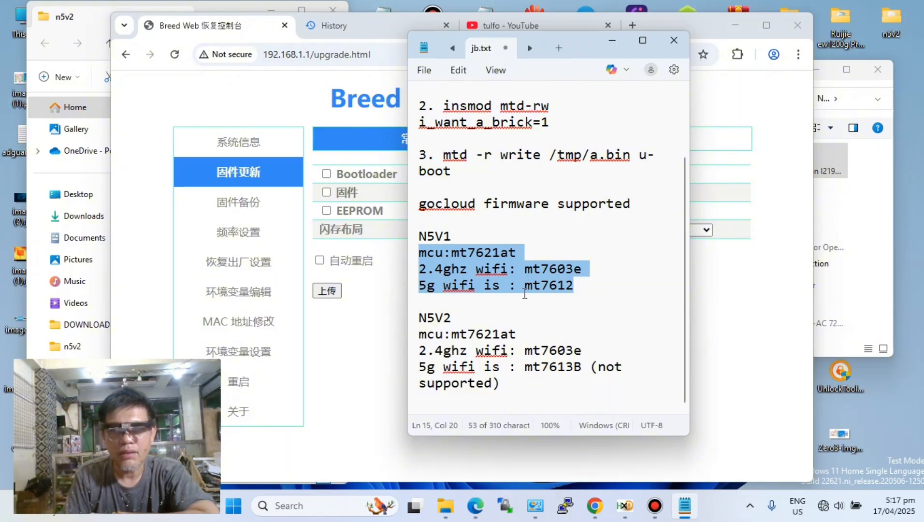
click(608, 290)
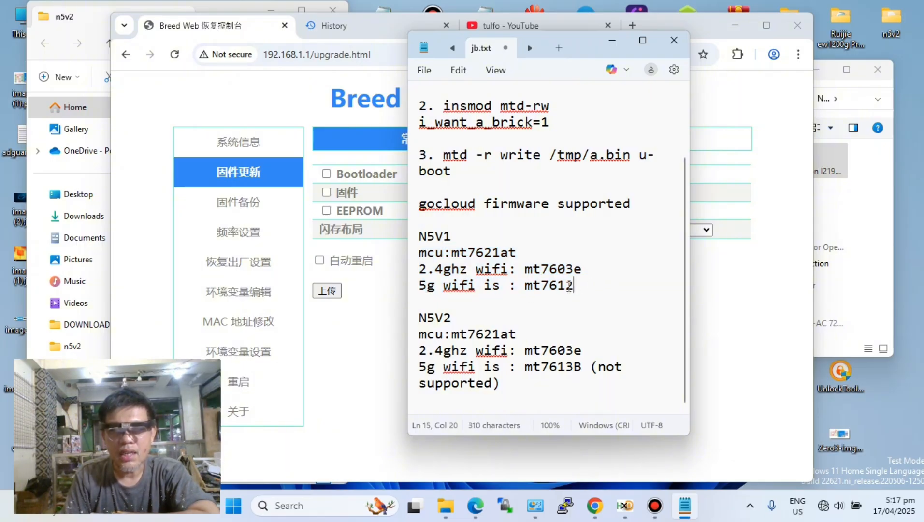
drag(572, 286, 526, 292)
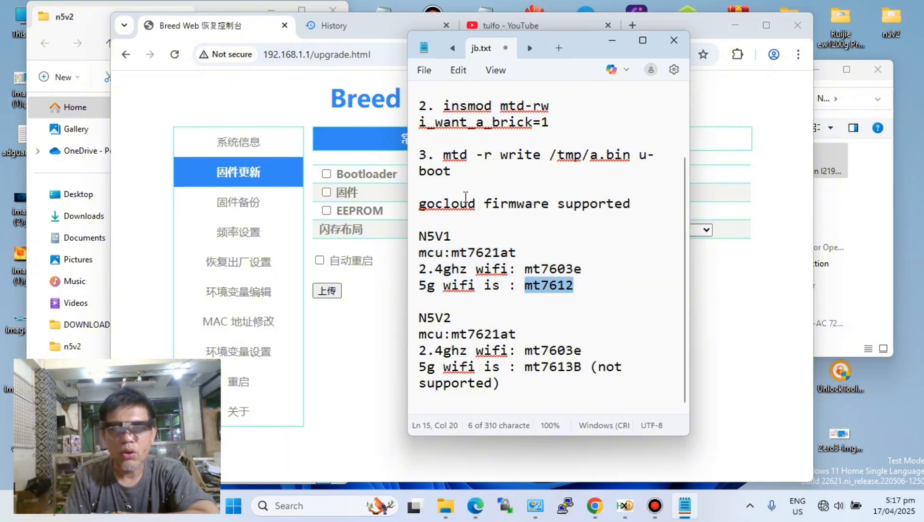
click(579, 289)
shift+click(531, 289)
shift+click(525, 289)
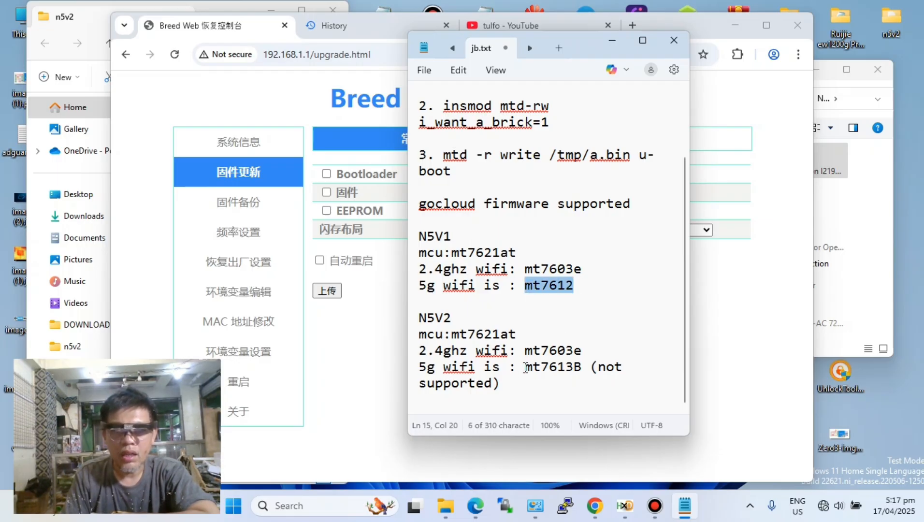
click(500, 382)
drag(419, 367, 583, 367)
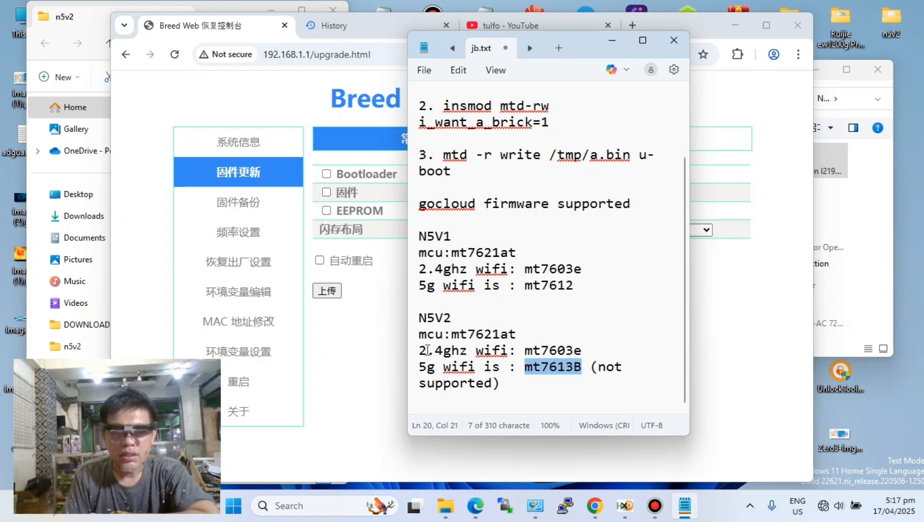
drag(419, 350, 591, 354)
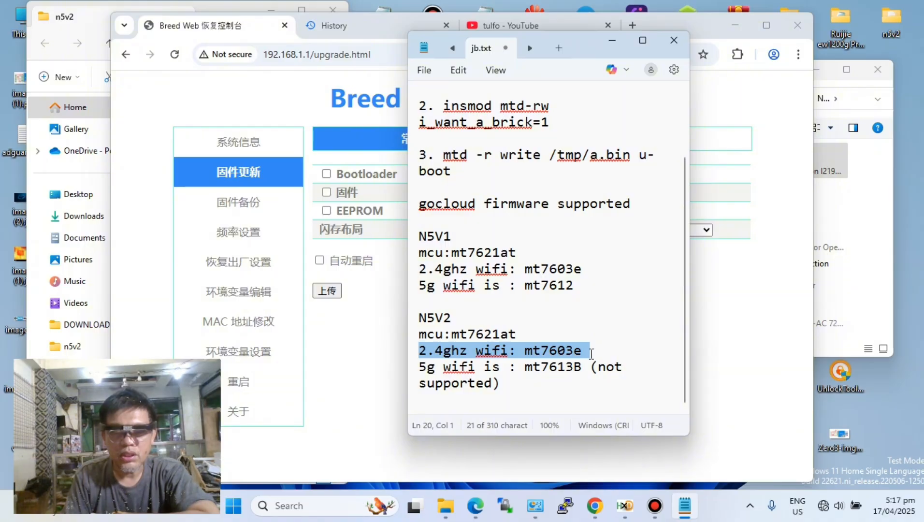
click(609, 337)
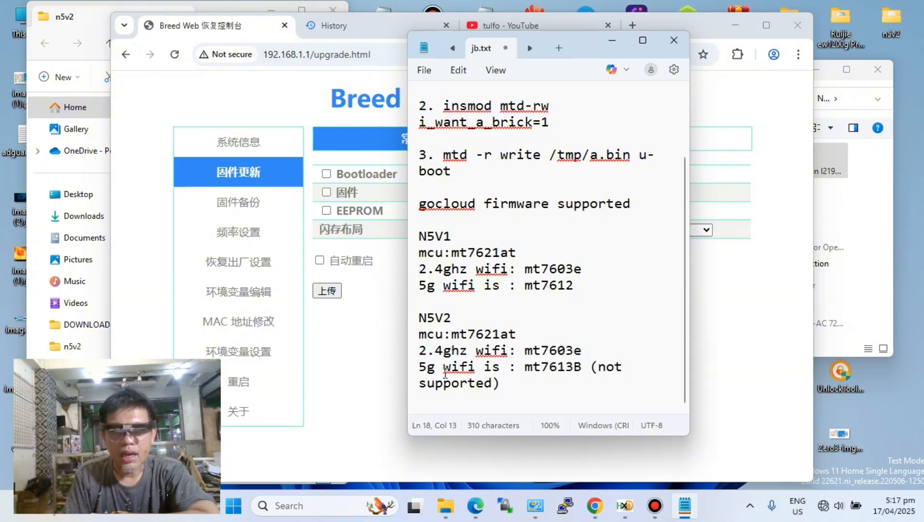
drag(420, 366, 612, 382)
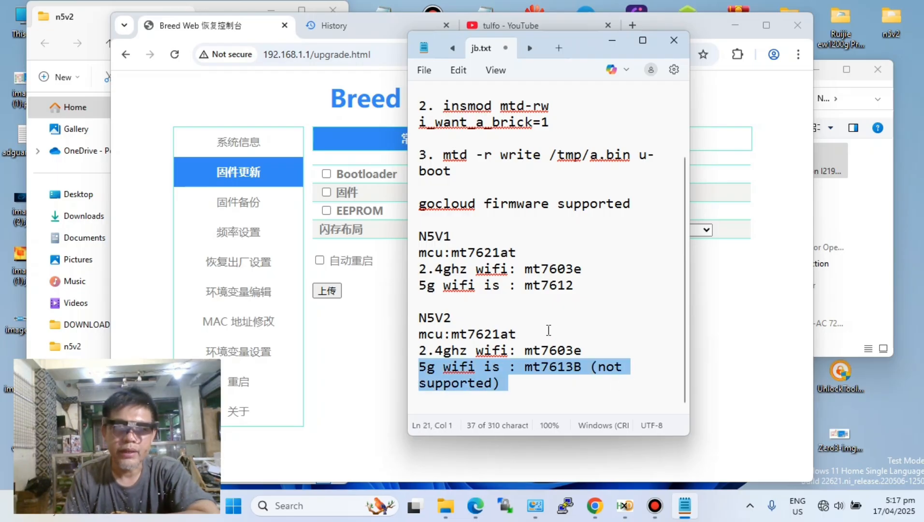
- Minimize the jb.txt notes and bring up the Breed Web firmware update page in the browser
click(611, 41)
click(323, 26)
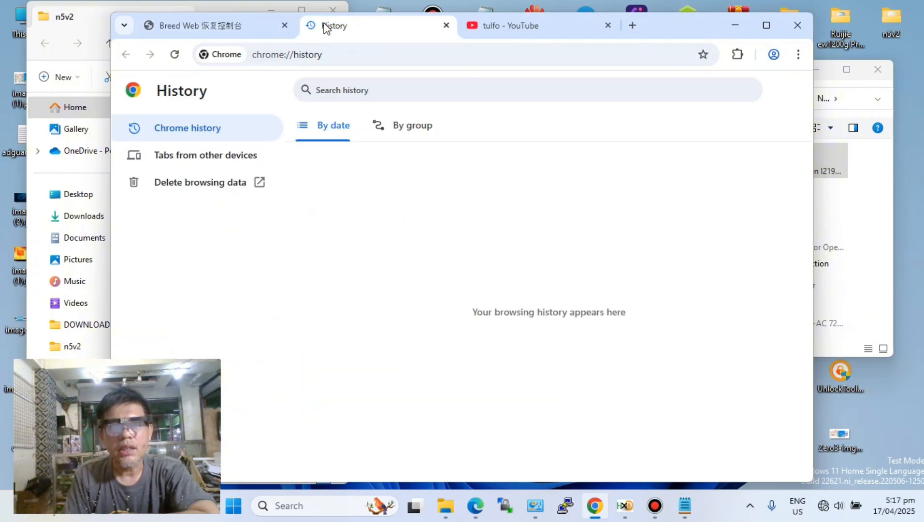
click(228, 20)
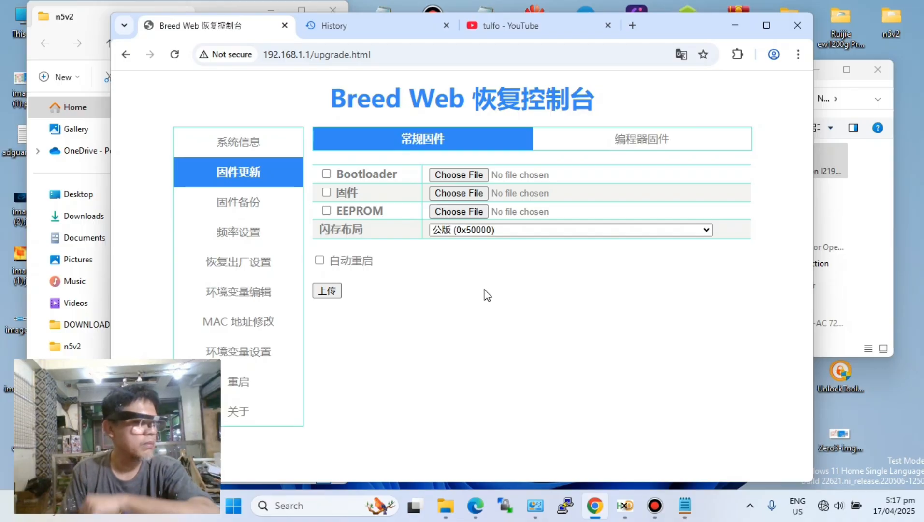
- Reboot the router from the Breed Web recovery console
click(247, 390)
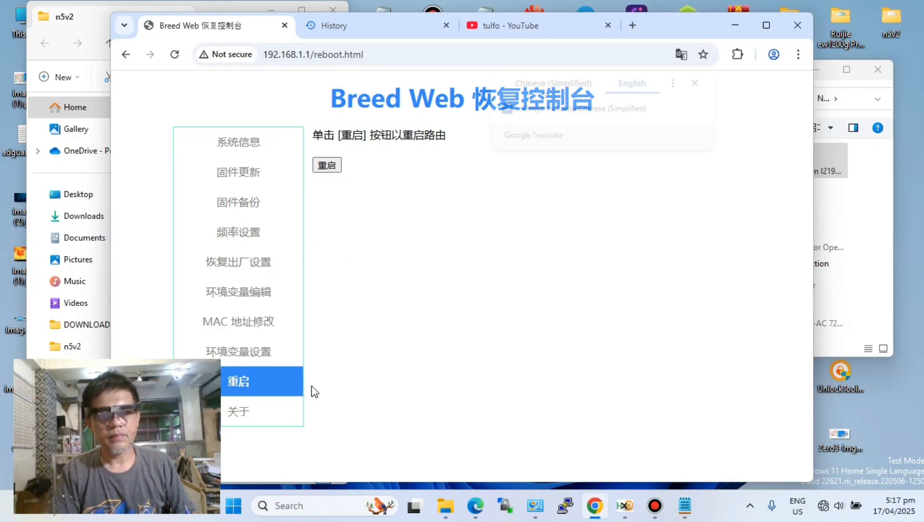
click(327, 167)
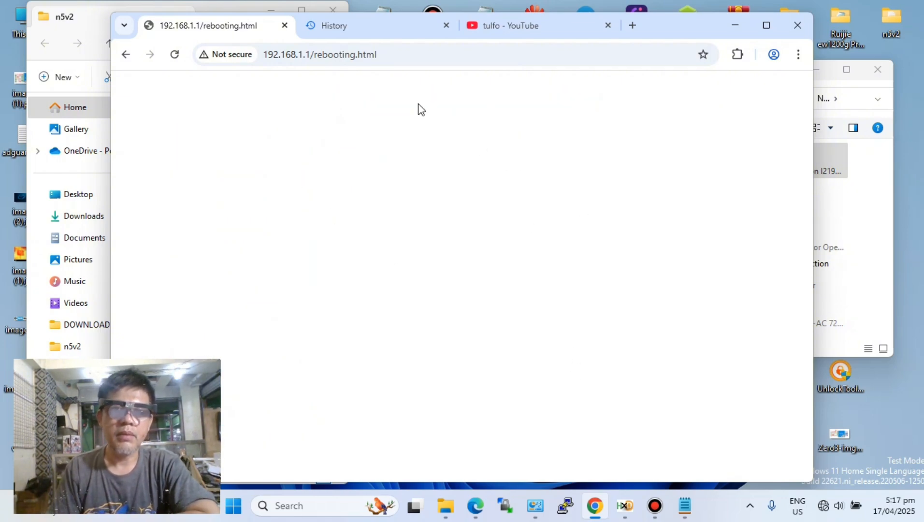
- Shorten the rebooting page's address to 192.168.1.1 by removing the rebooting.html path
click(384, 23)
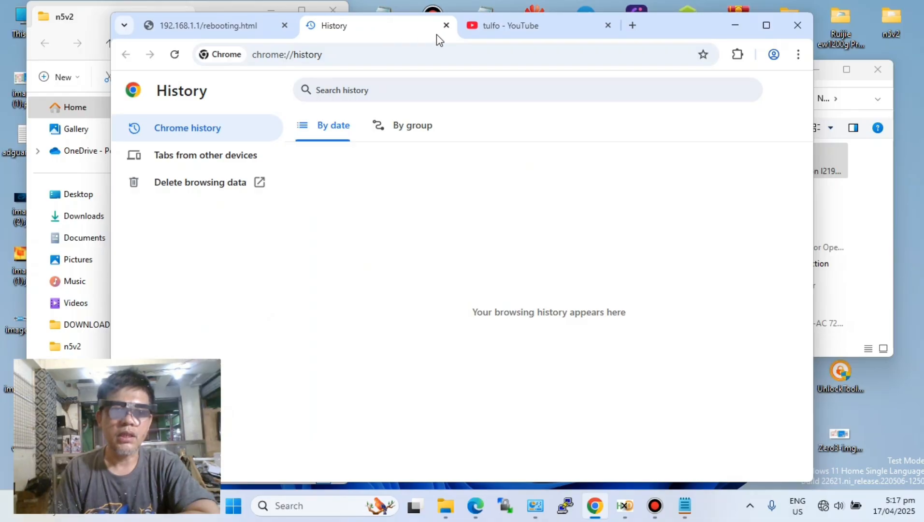
click(250, 21)
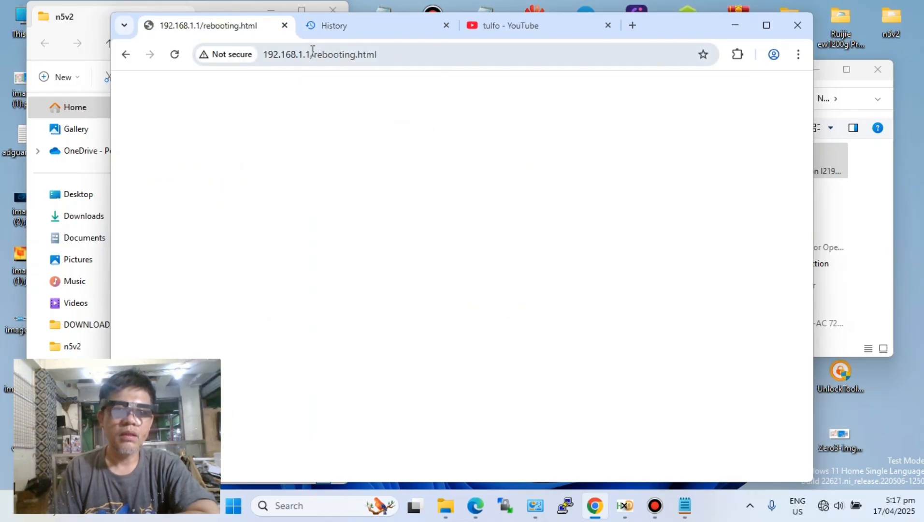
drag(312, 51, 641, 52)
key(BackSpace)
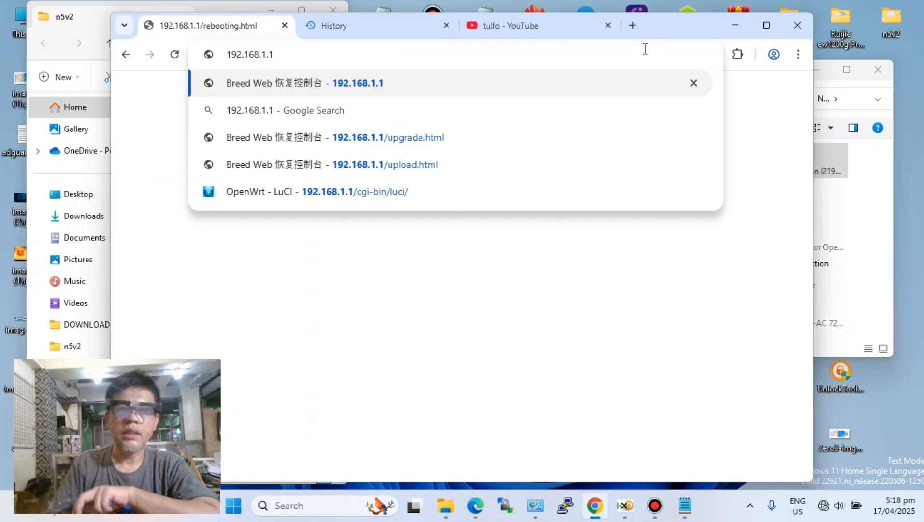
- Bring Network Connections to the front and select the Ethernet adapter to check its connection status
click(868, 200)
click(756, 165)
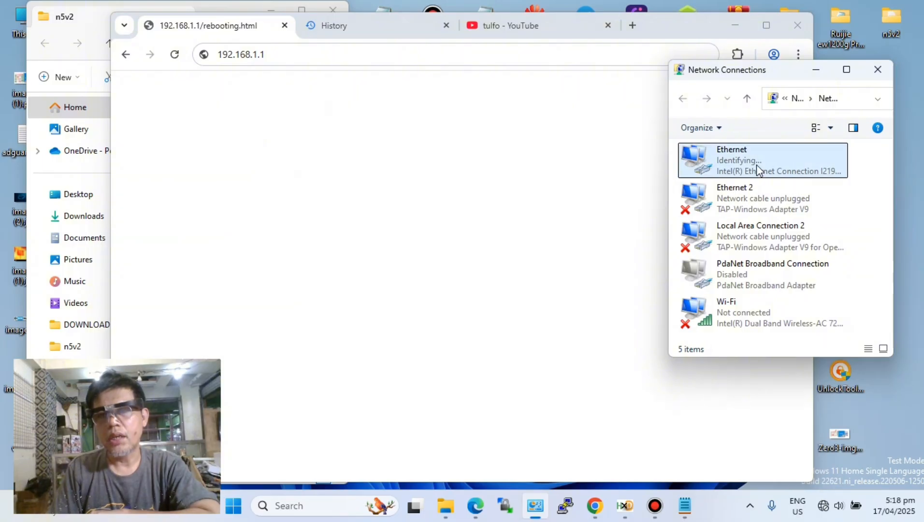
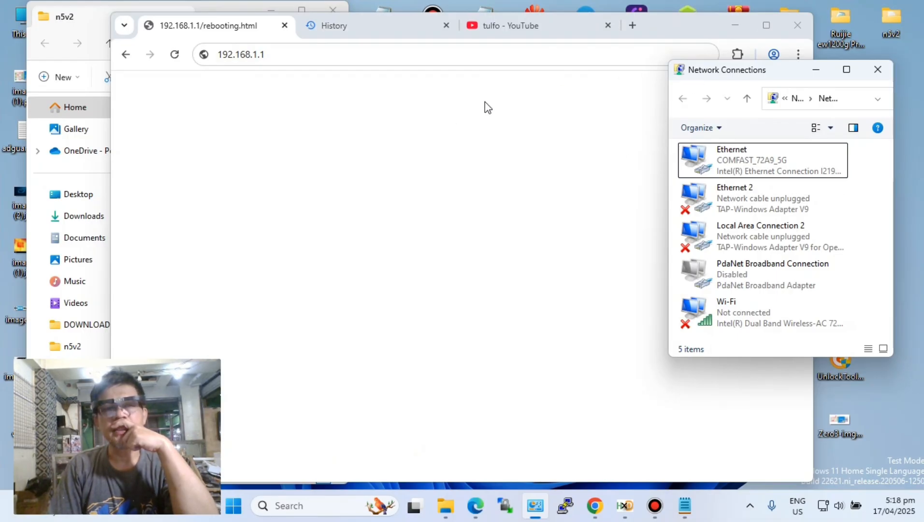
- Move the overlapping windows aside and show the OpenWrt wireless overview in a maximized browser window
drag(674, 28, 923, 126)
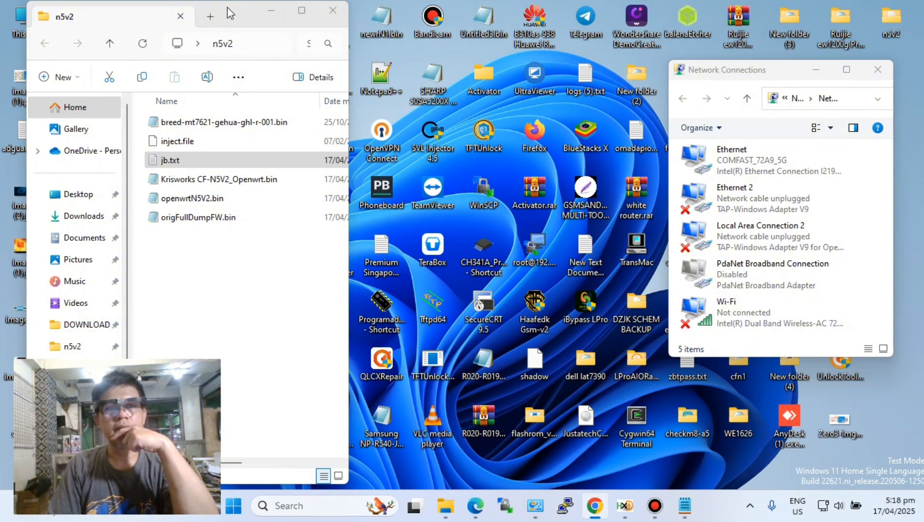
drag(230, 13, 453, 19)
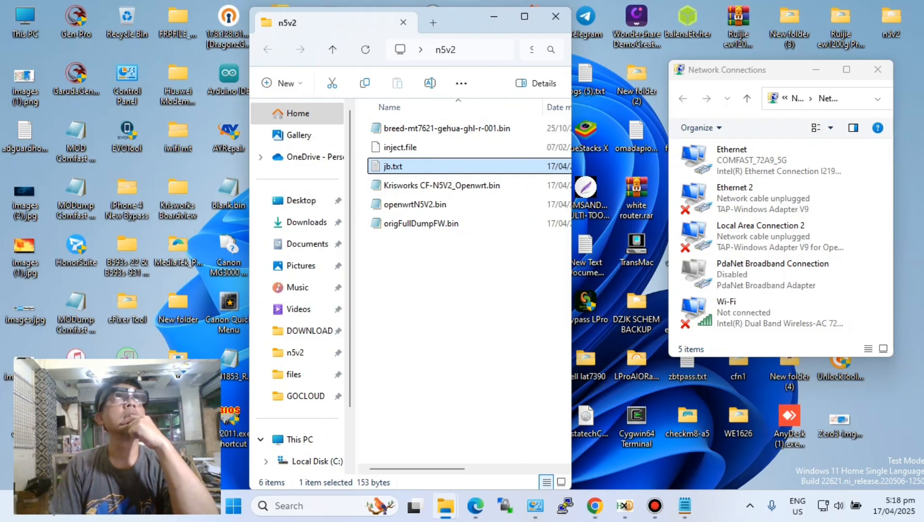
key(alt+Tab)
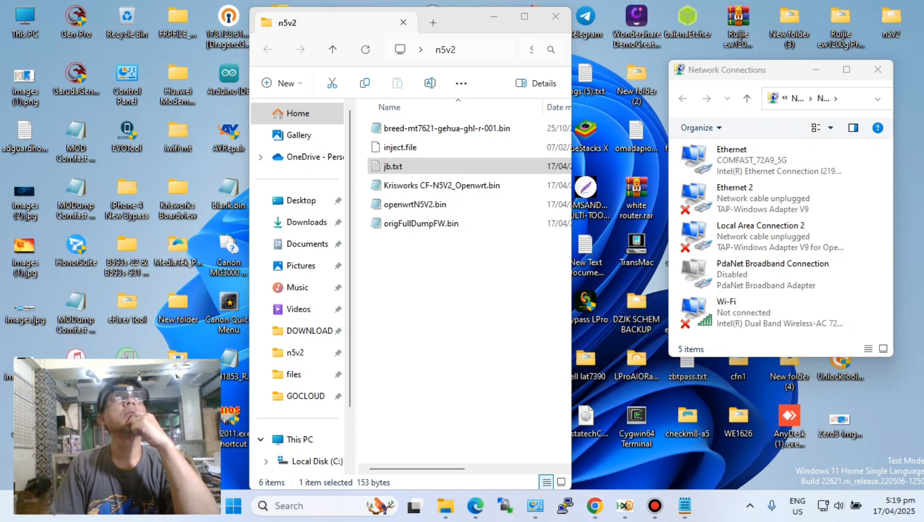
drag(829, 520, 709, 25)
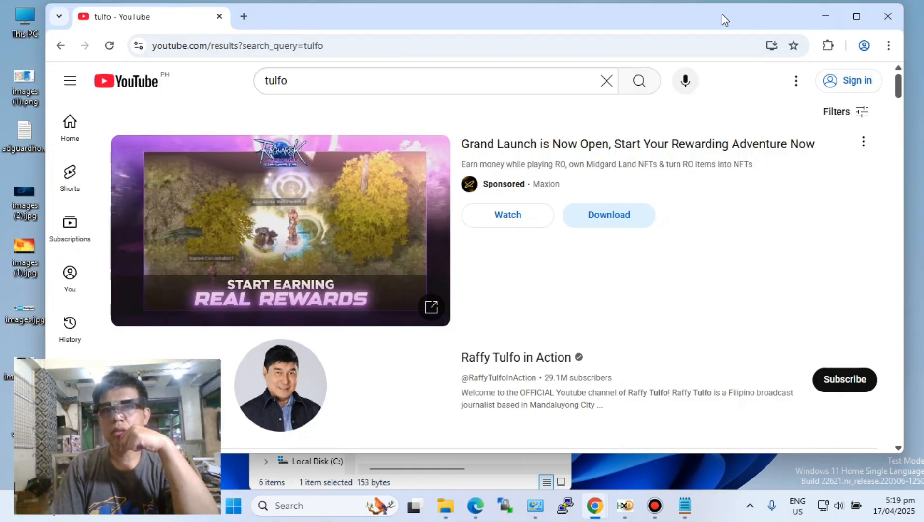
drag(722, 16, 767, 100)
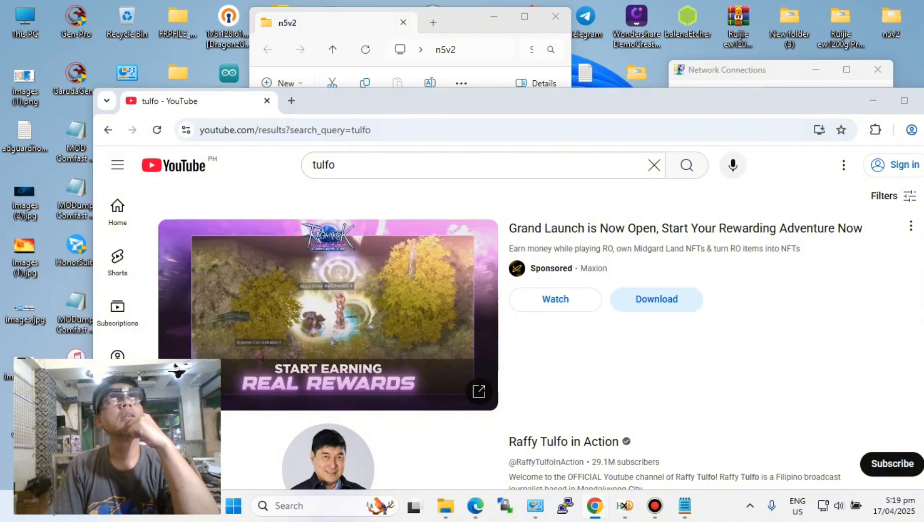
drag(923, 20, 331, 47)
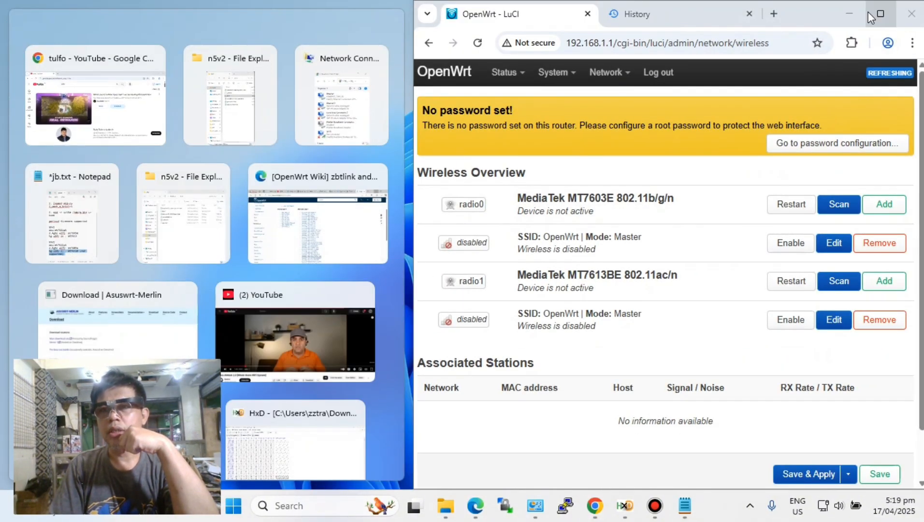
click(881, 14)
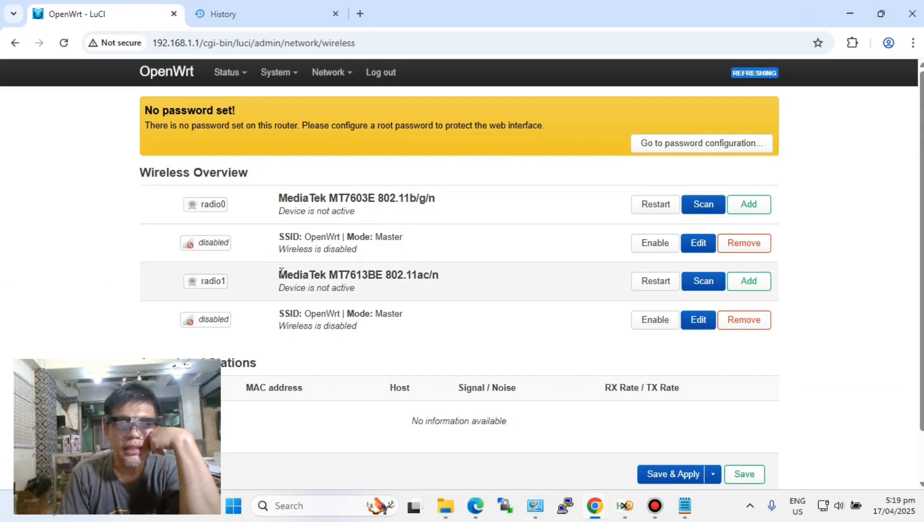
- Enable the OpenWrt wireless networks on both the MT7613BE and MT7603E radios
mouse_move(280, 273)
mouse_down()
mouse_move(447, 279)
mouse_move(272, 274)
mouse_up()
click(465, 295)
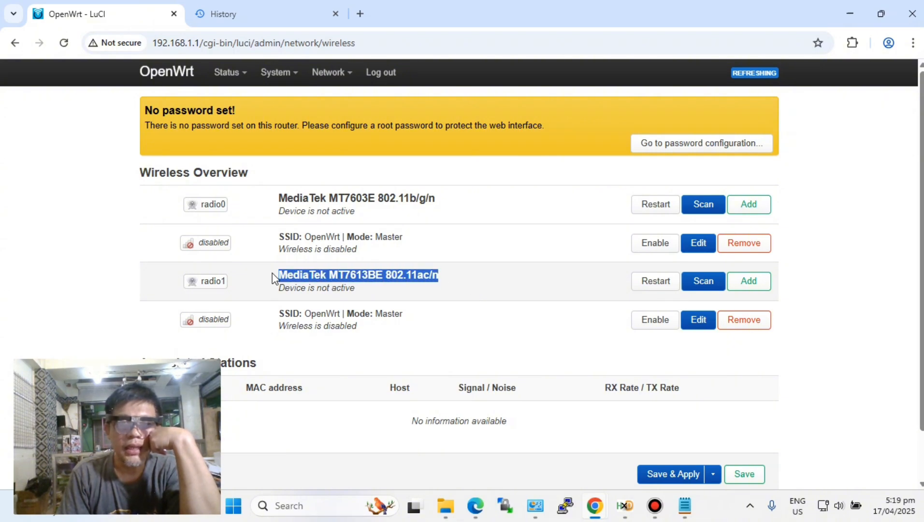
click(501, 302)
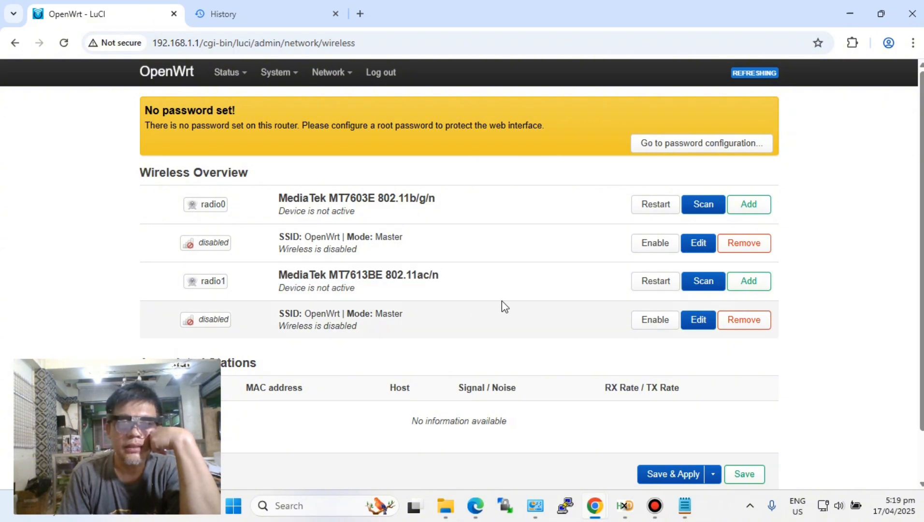
click(656, 320)
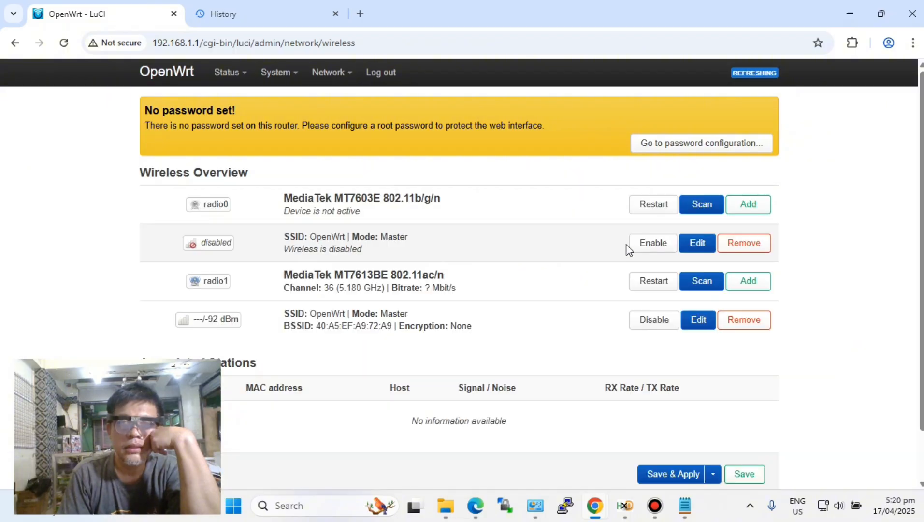
click(648, 243)
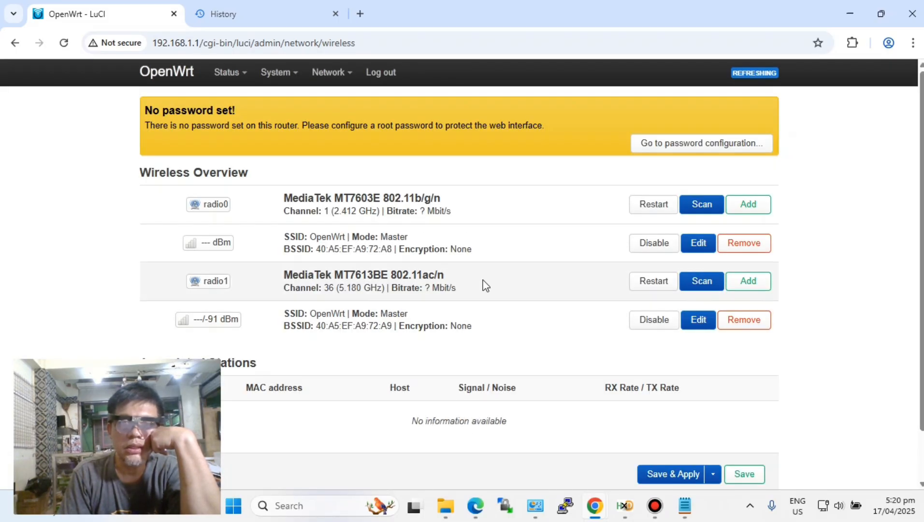
- Rename the MT7613BE network's ESSID to OpenWrt5g, then save and apply the wireless changes
click(697, 320)
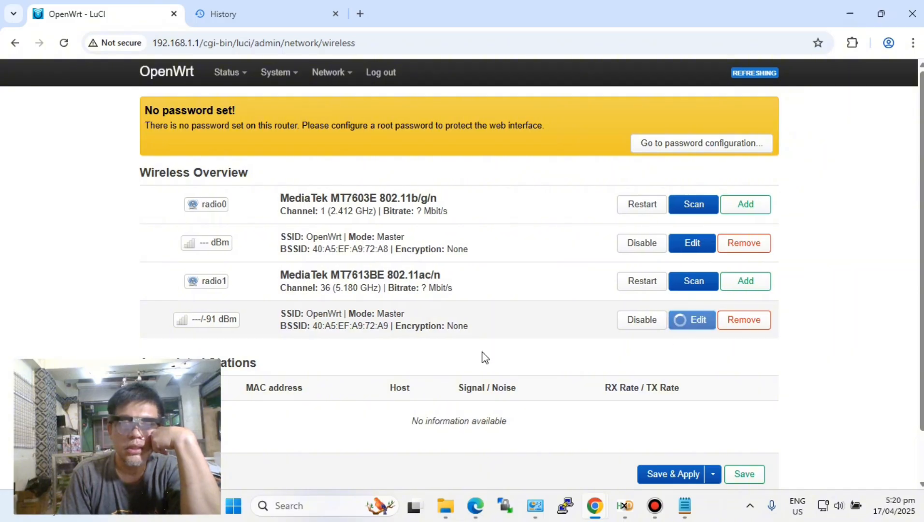
scroll(380, 347, down, 5)
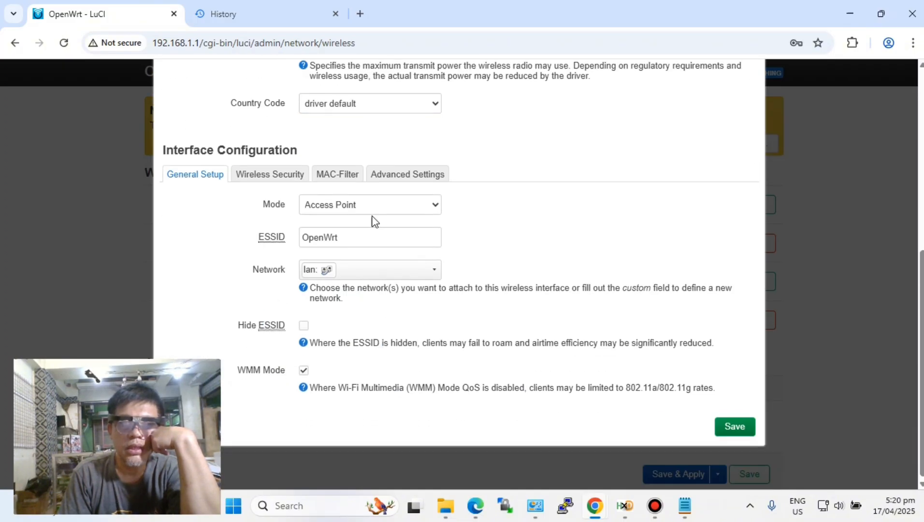
click(341, 237)
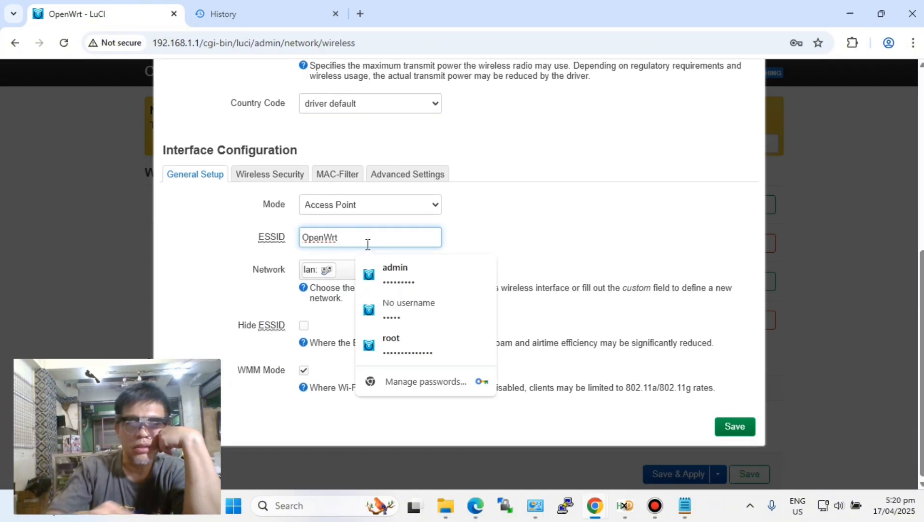
text(5g)
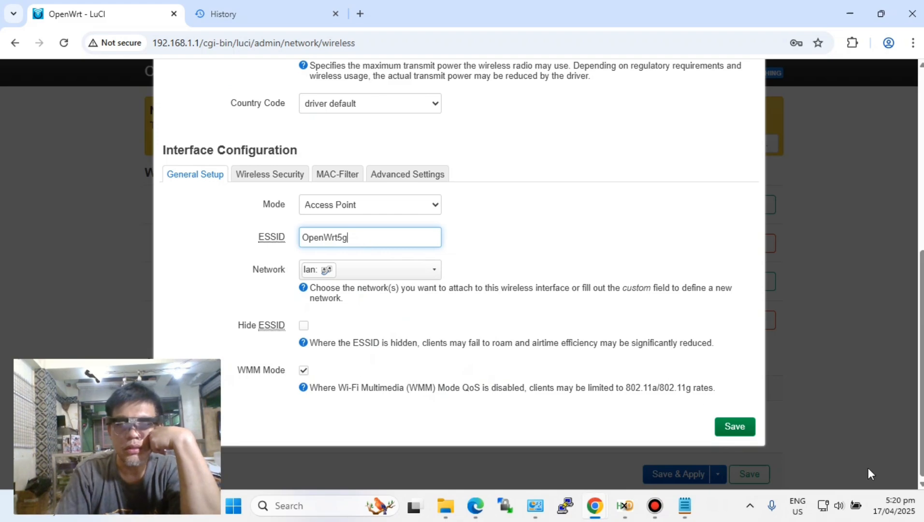
click(723, 429)
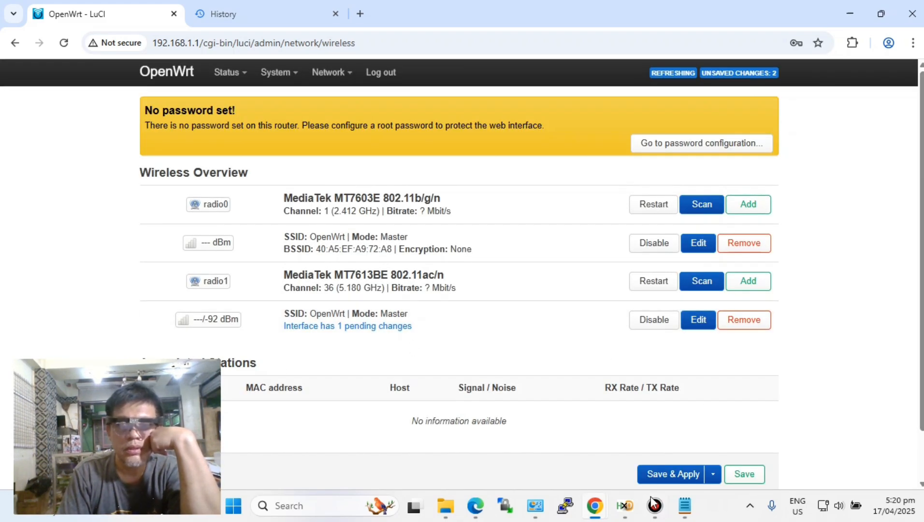
click(677, 474)
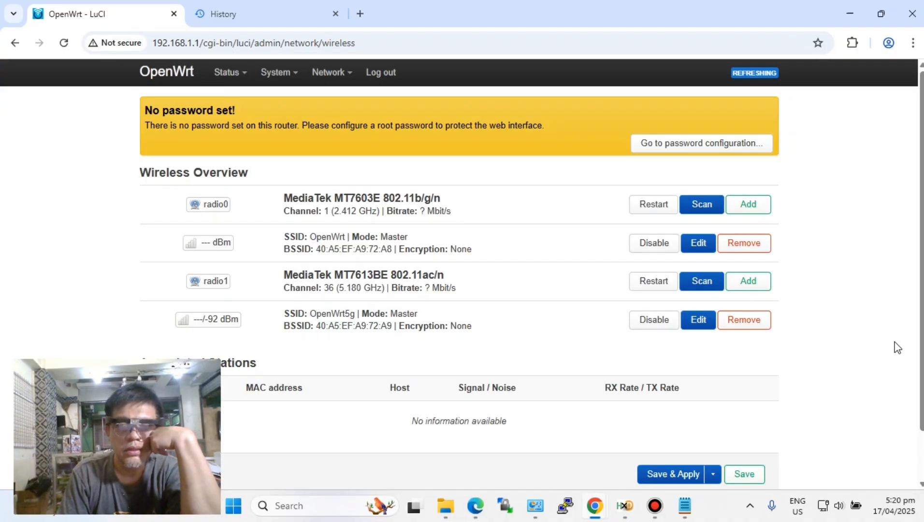
- Connect the computer to the open OpenWrt5g Wi-Fi network
click(821, 506)
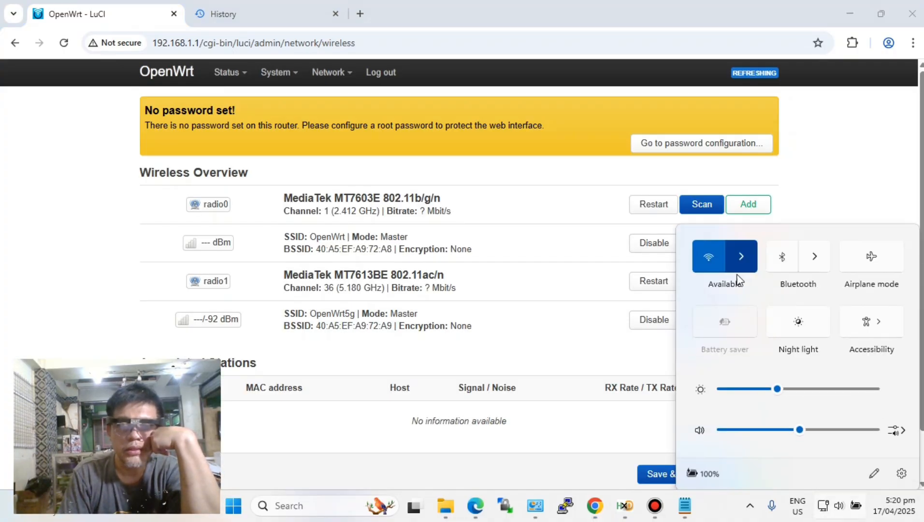
click(741, 243)
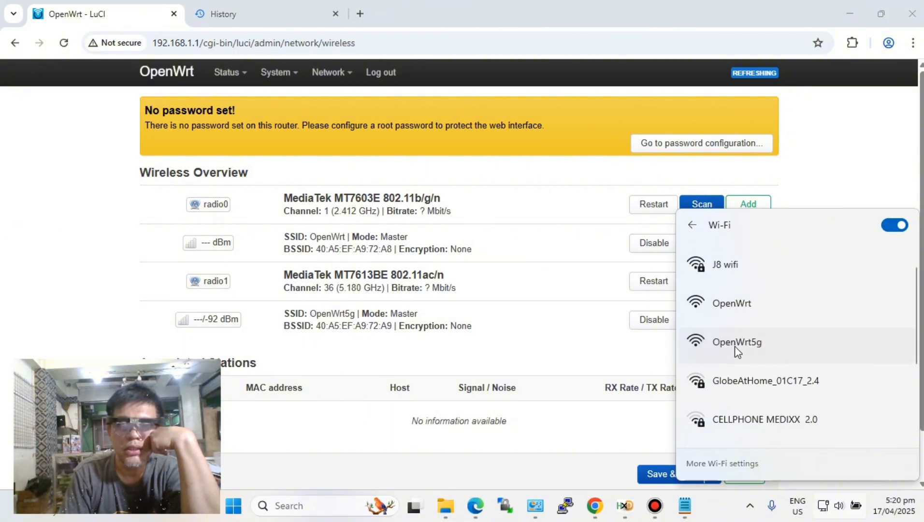
click(730, 351)
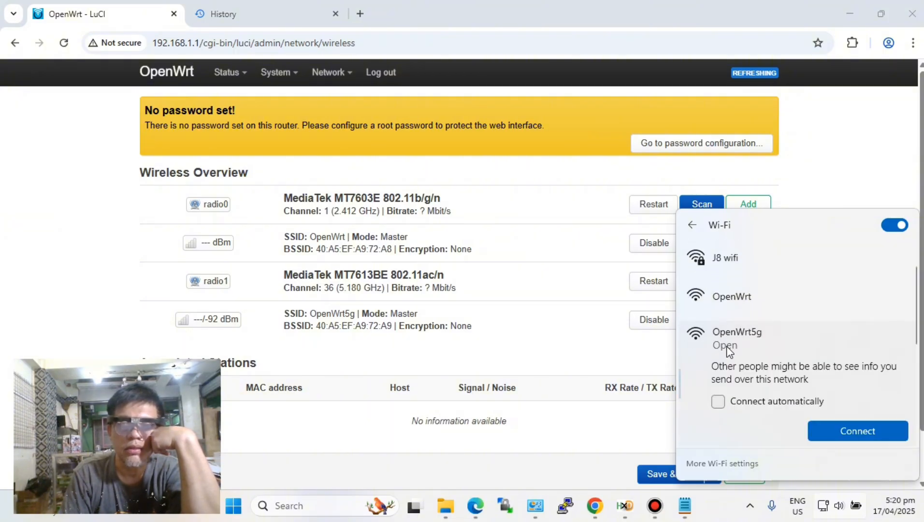
click(845, 426)
- Disable the computer's Ethernet adapter and check the connected client under Associated Stations in the wireless overview
click(535, 506)
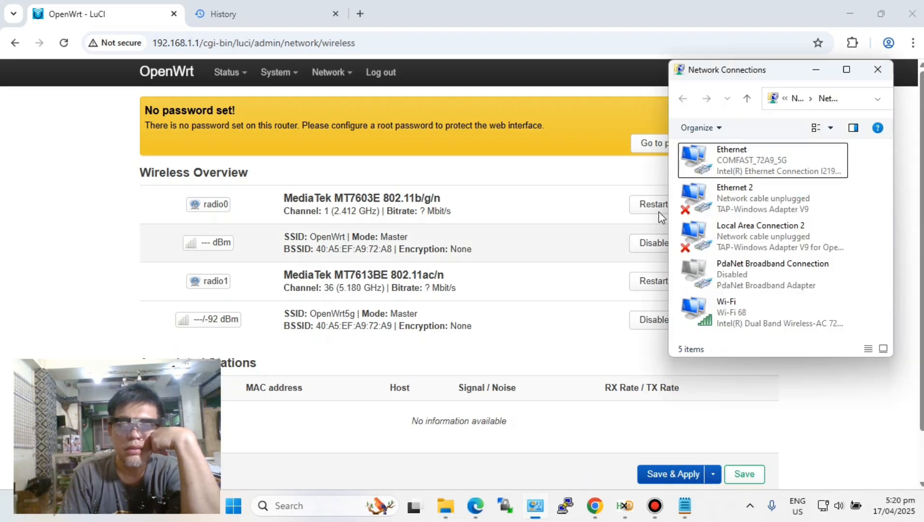
right_click(731, 159)
key(Escape)
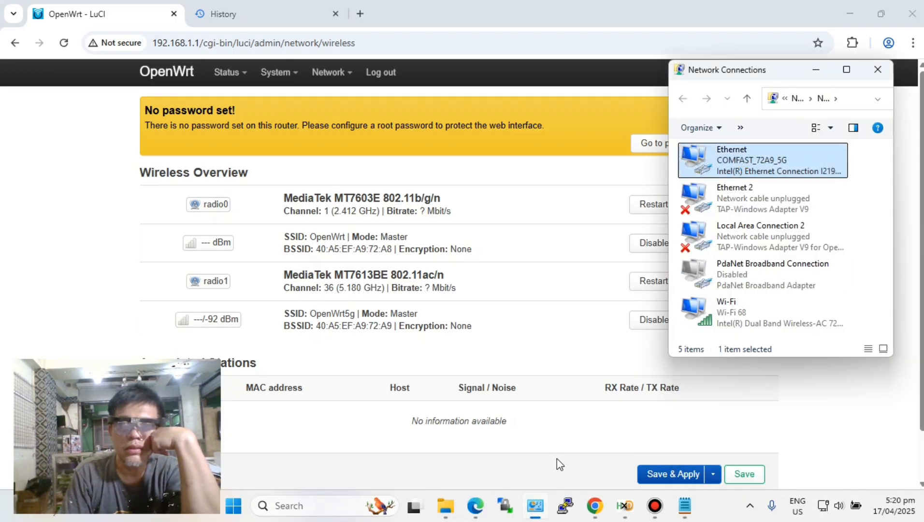
click(591, 445)
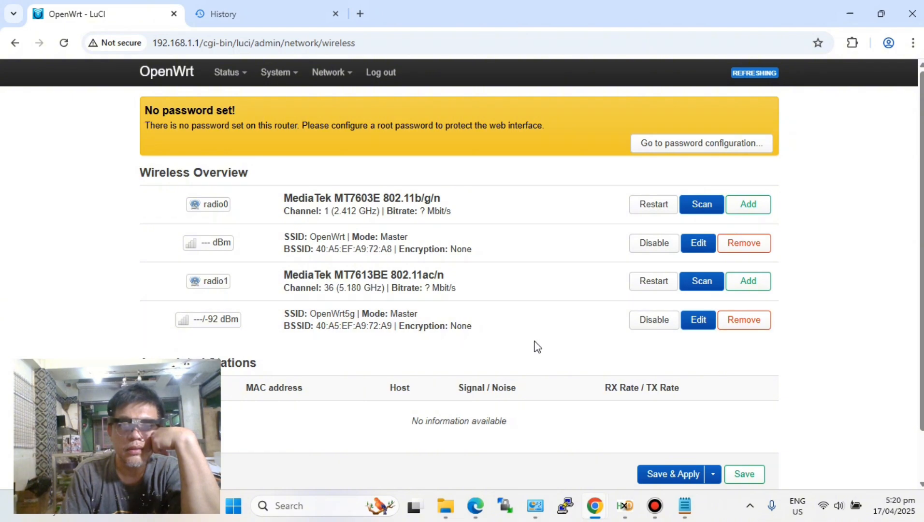
scroll(552, 338, down, 2)
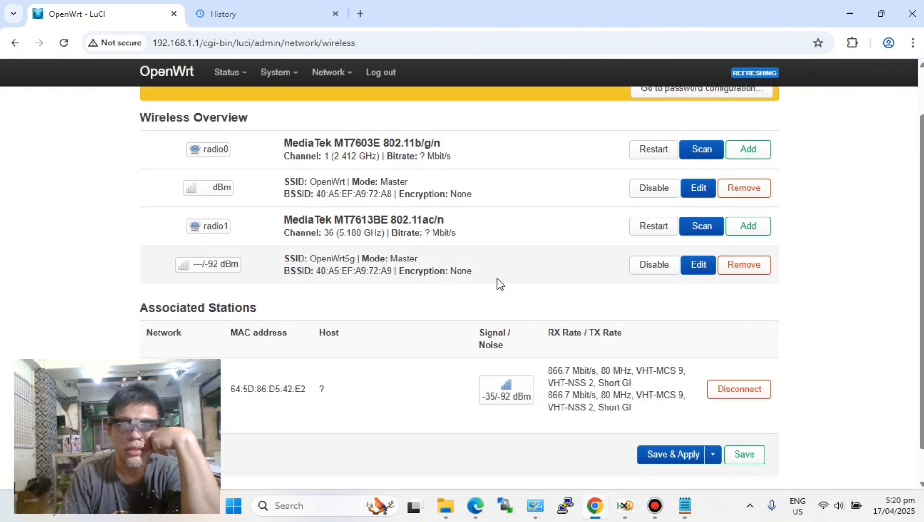
scroll(447, 408, down, 1)
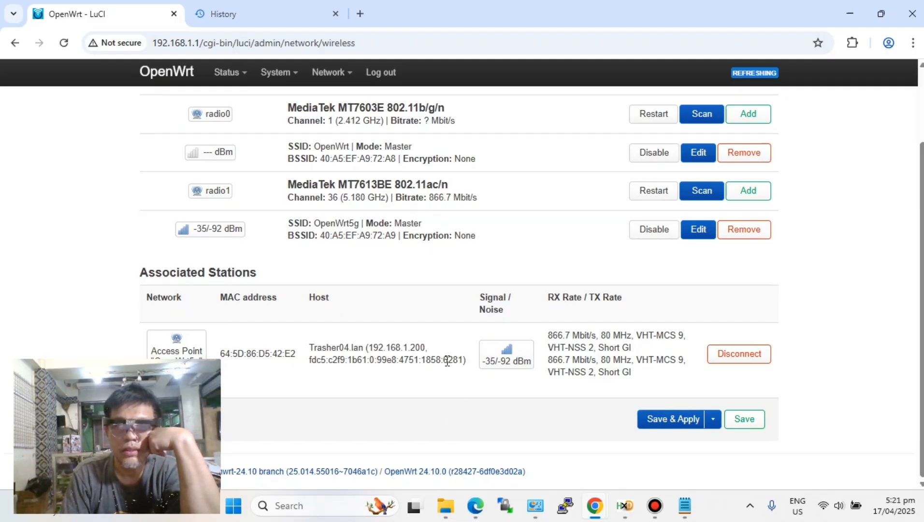
mouse_move(827, 510)
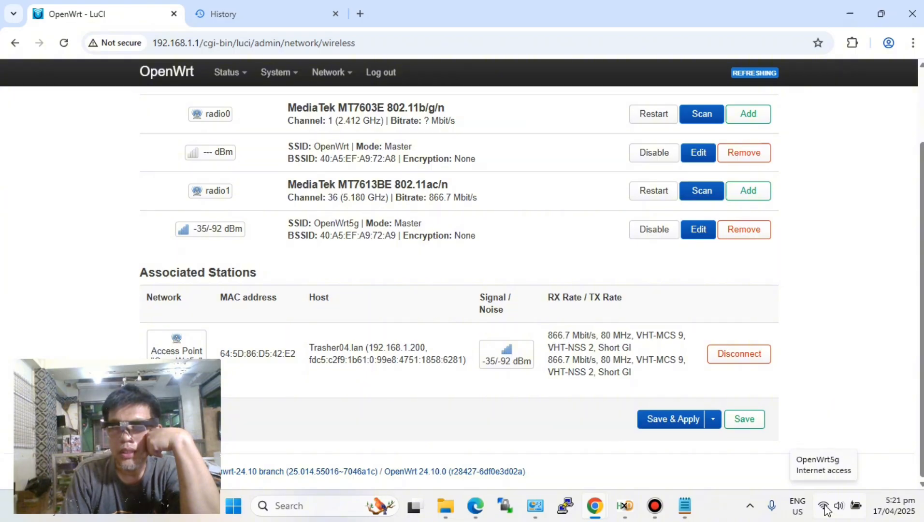
- Search Google for youtube in a new browser tab and open the YouTube home page
click(253, 14)
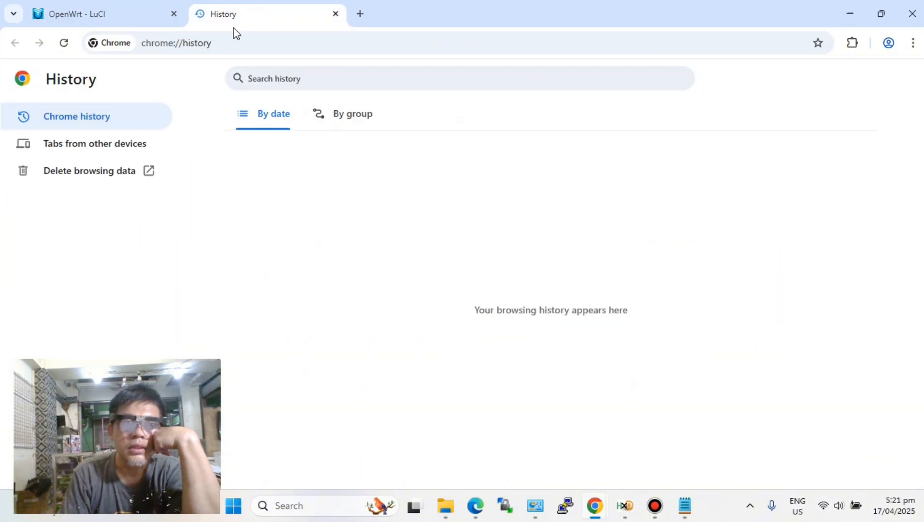
click(361, 14)
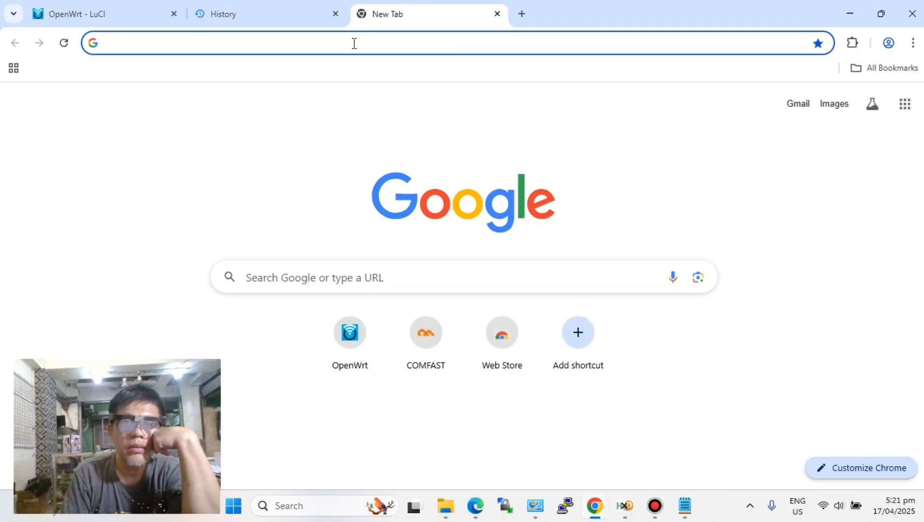
click(354, 43)
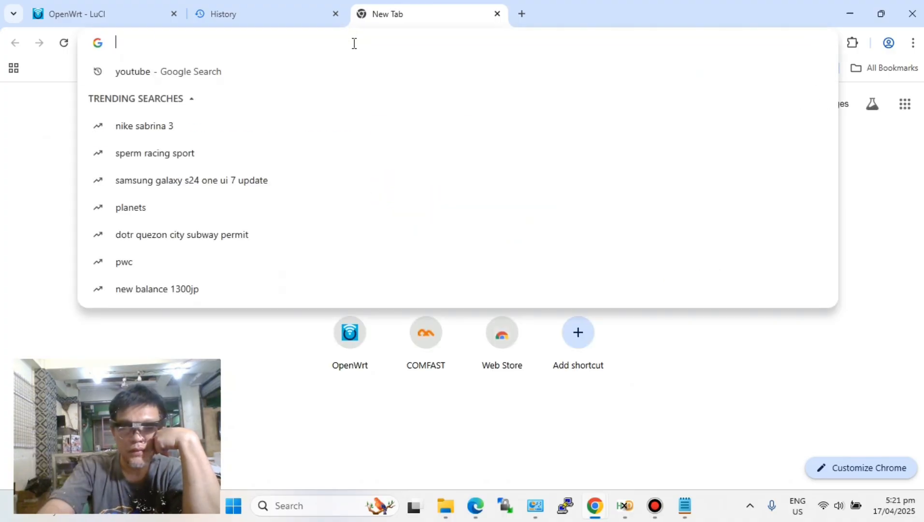
text(youtub)
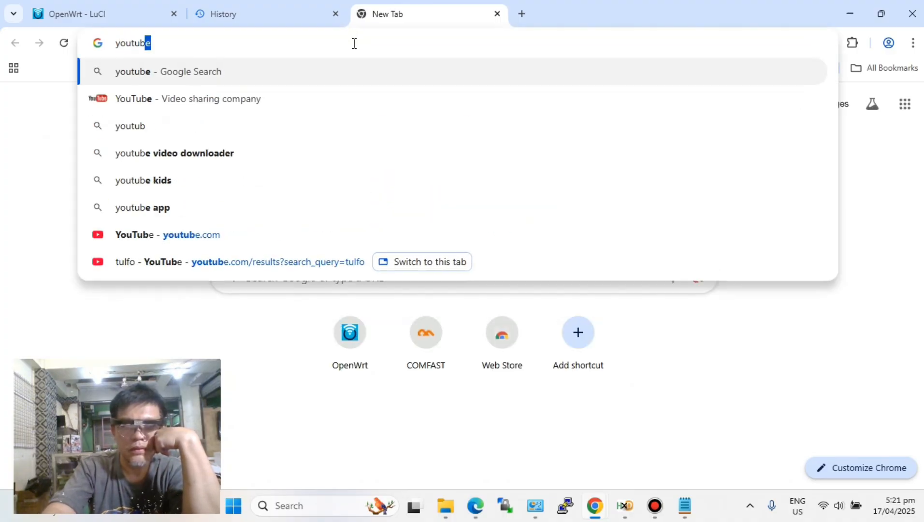
text(e)
key(Return)
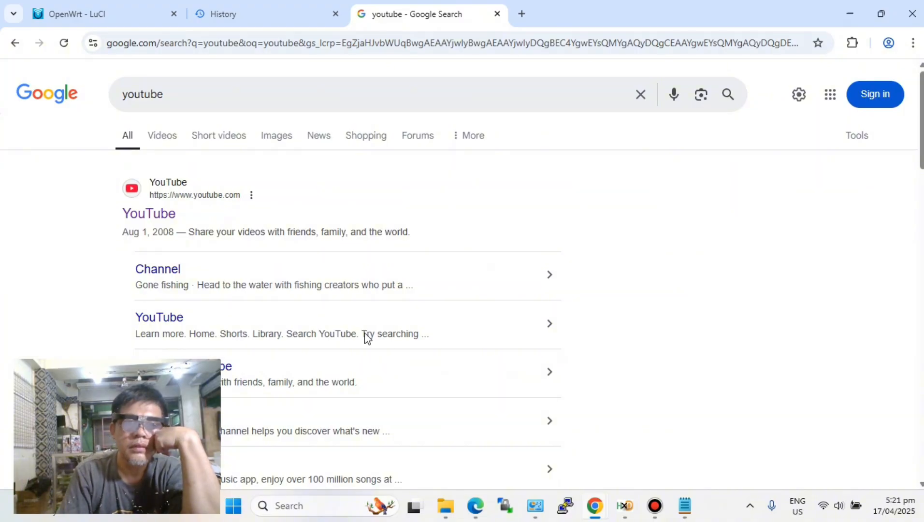
click(149, 214)
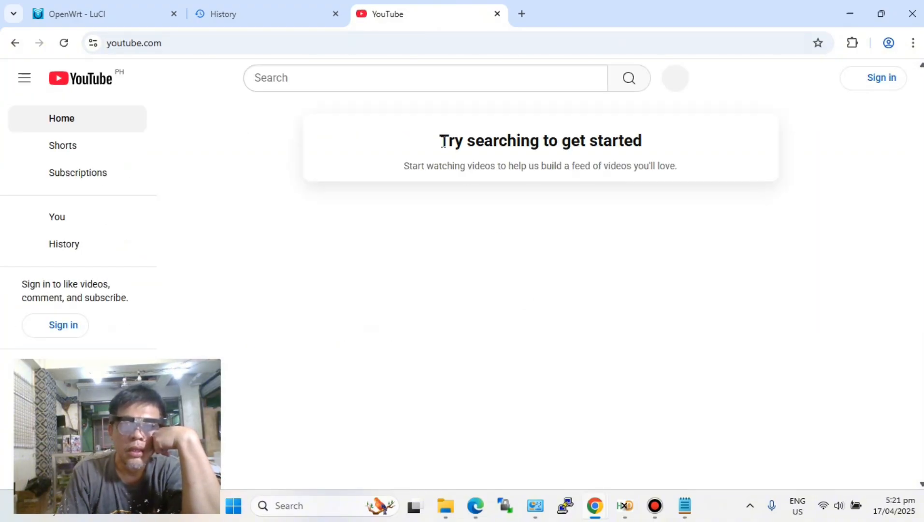
- Search YouTube for tulfo to test the internet connection over Wi-Fi
click(339, 84)
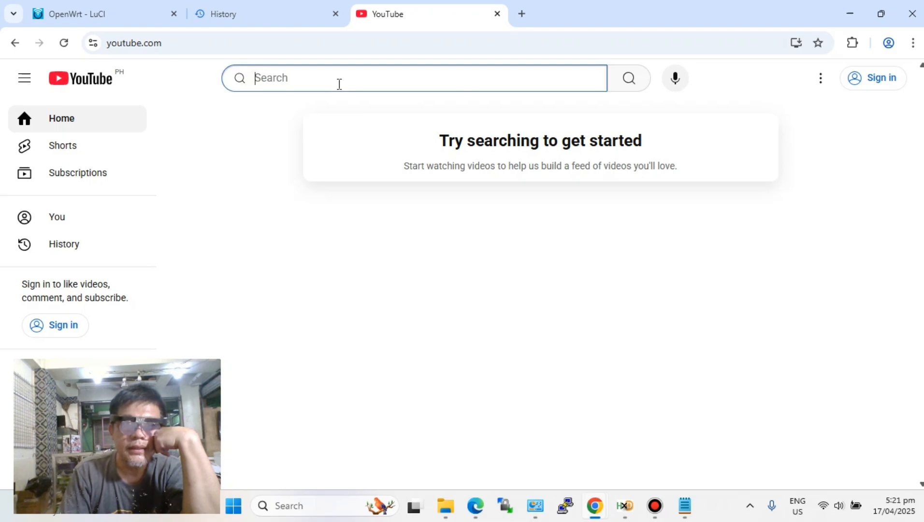
text(tulfo)
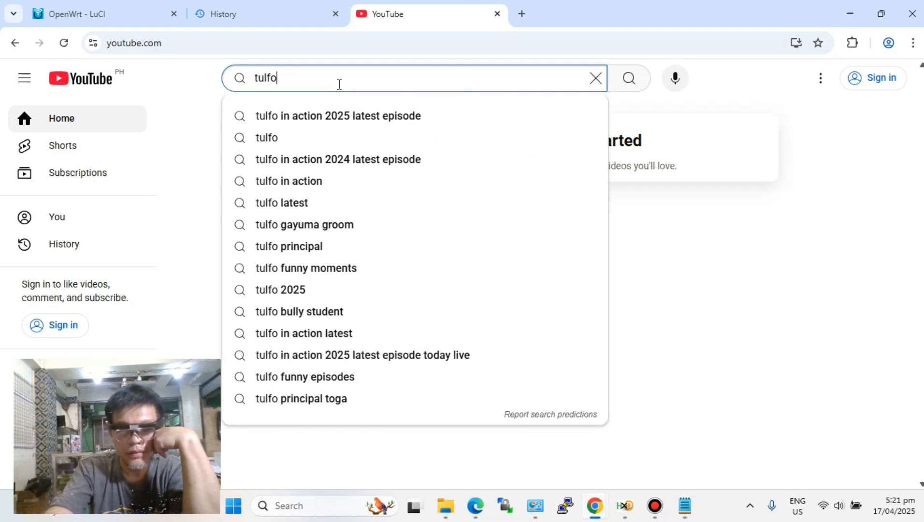
key(Return)
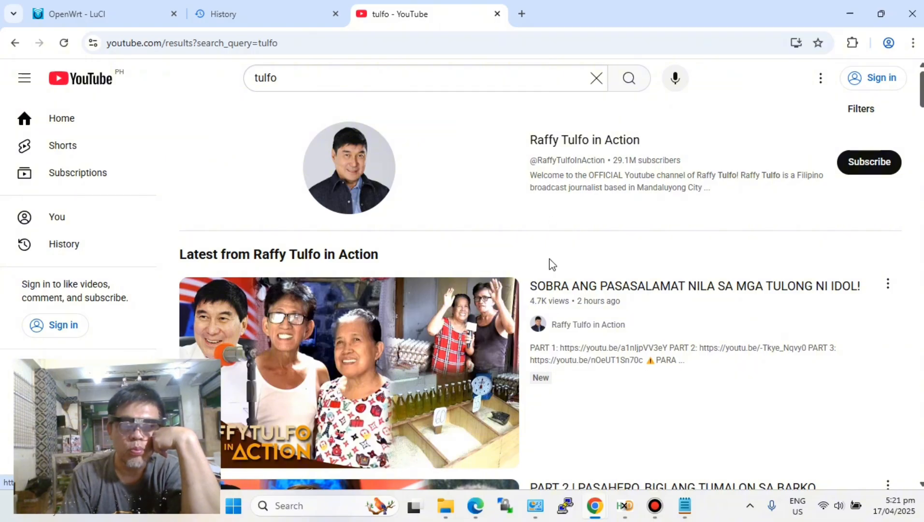
- Look through the YouTube results for tulfo to check that the page loads over Wi-Fi
scroll(551, 262, down, 2)
scroll(550, 264, down, 3)
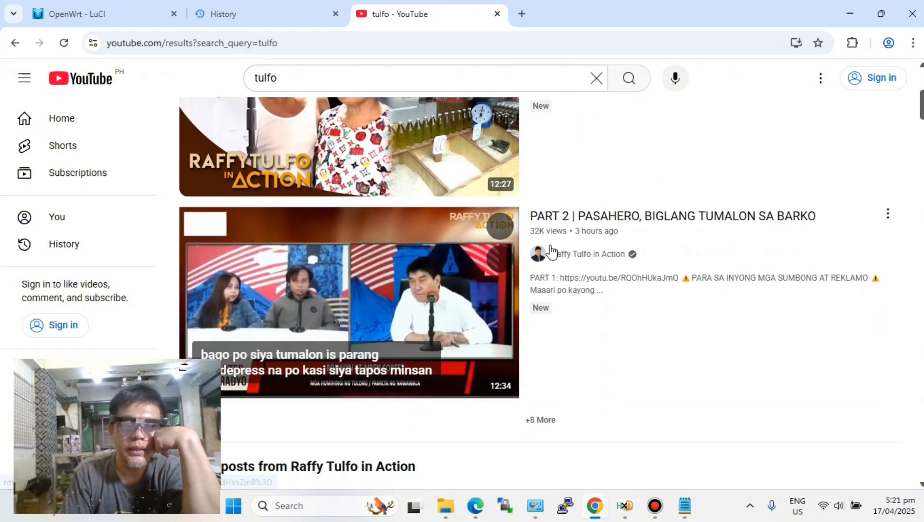
scroll(553, 251, up, 4)
scroll(553, 251, up, 1)
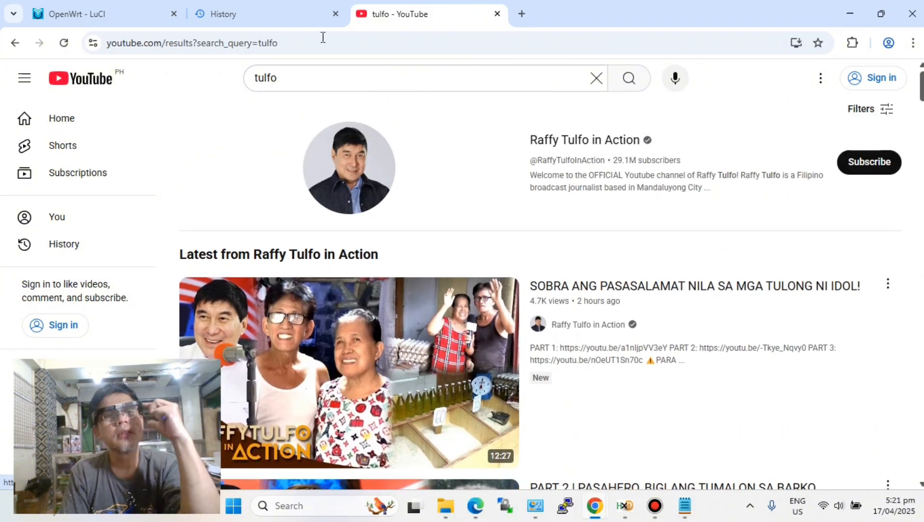
- Try to update the opkg package lists from OpenWrt's Software page, review the output and dismiss it
click(113, 13)
mouse_move(277, 77)
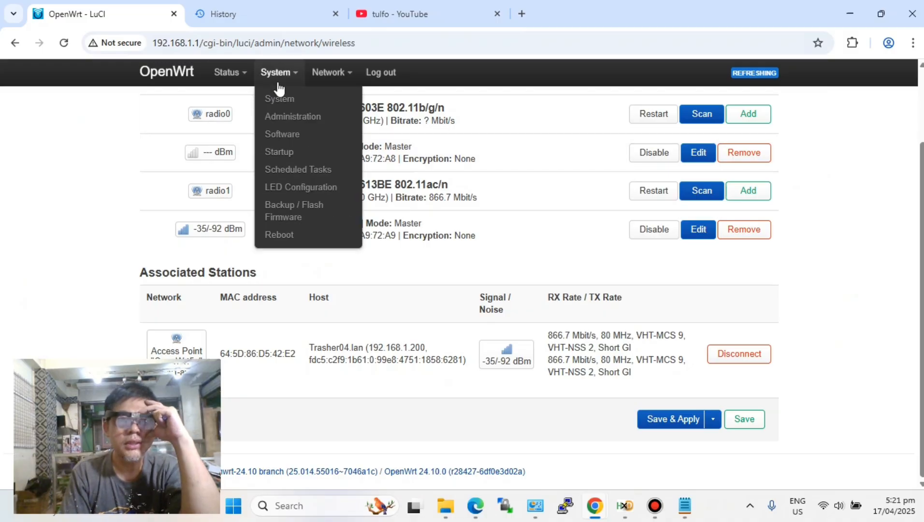
click(282, 134)
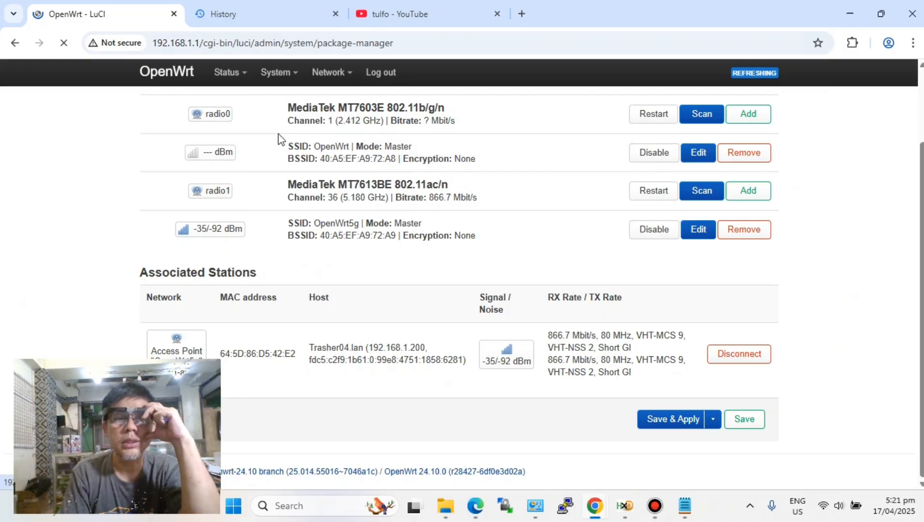
scroll(454, 215, down, 1)
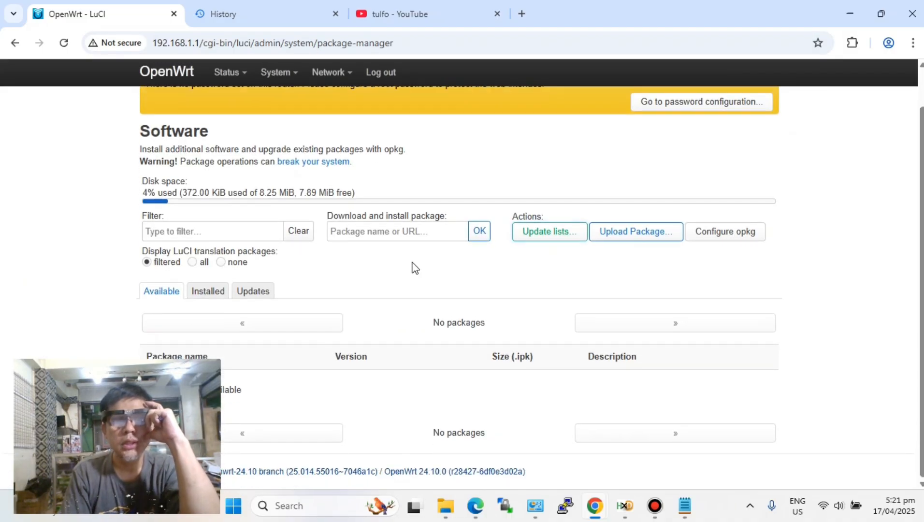
click(547, 233)
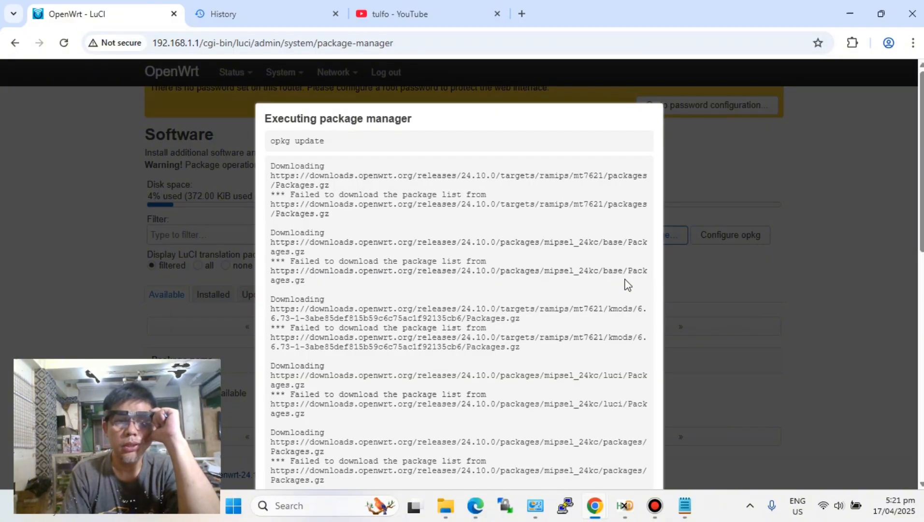
scroll(626, 284, down, 3)
scroll(627, 285, up, 3)
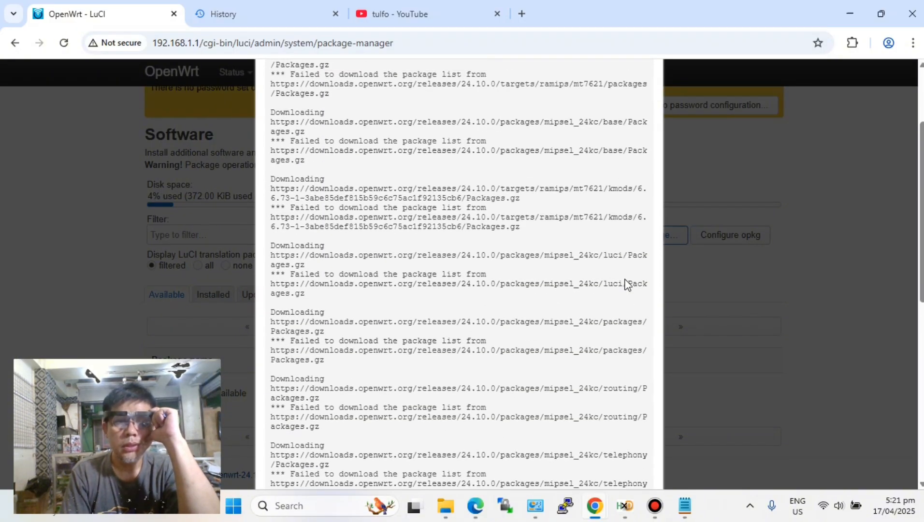
scroll(628, 295, down, 9)
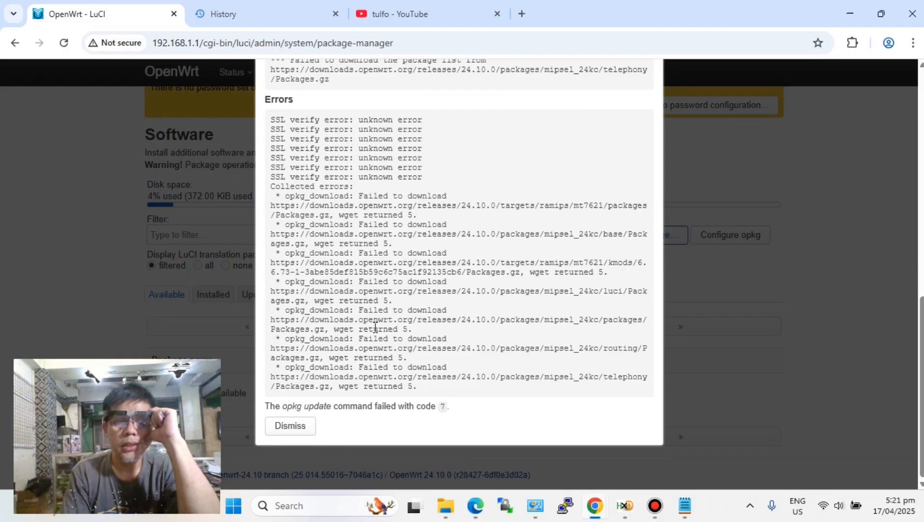
click(278, 425)
- Synchronize the router's local time with the NTP server in OpenWrt's System settings
mouse_move(278, 77)
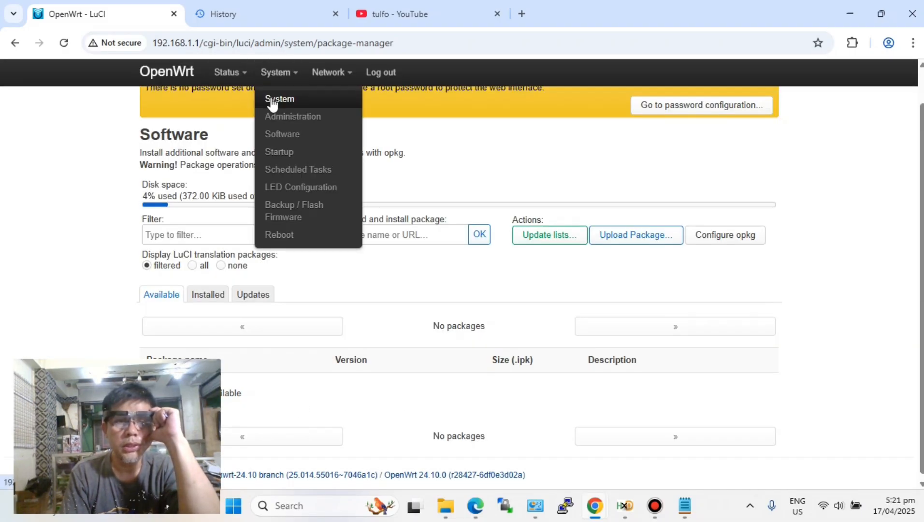
click(271, 98)
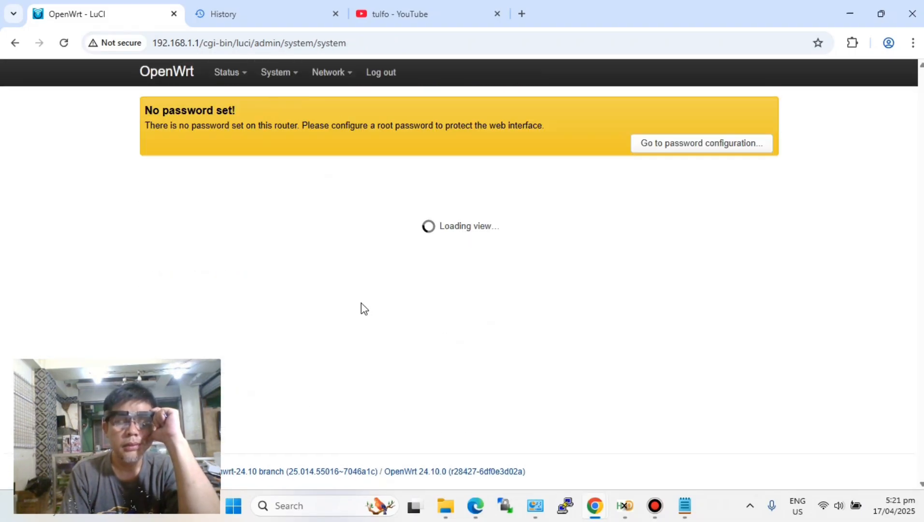
click(433, 296)
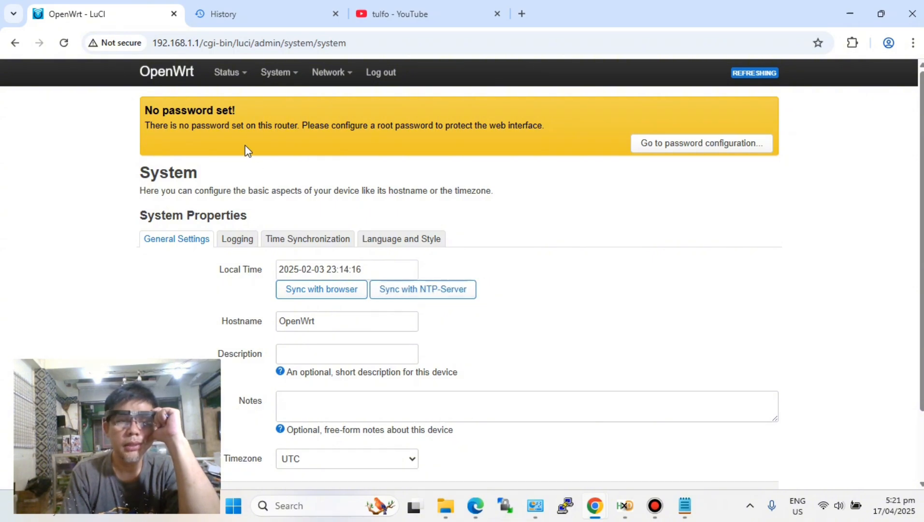
- Update the opkg package lists from the Software page, review the signature check output and dismiss it
mouse_move(266, 79)
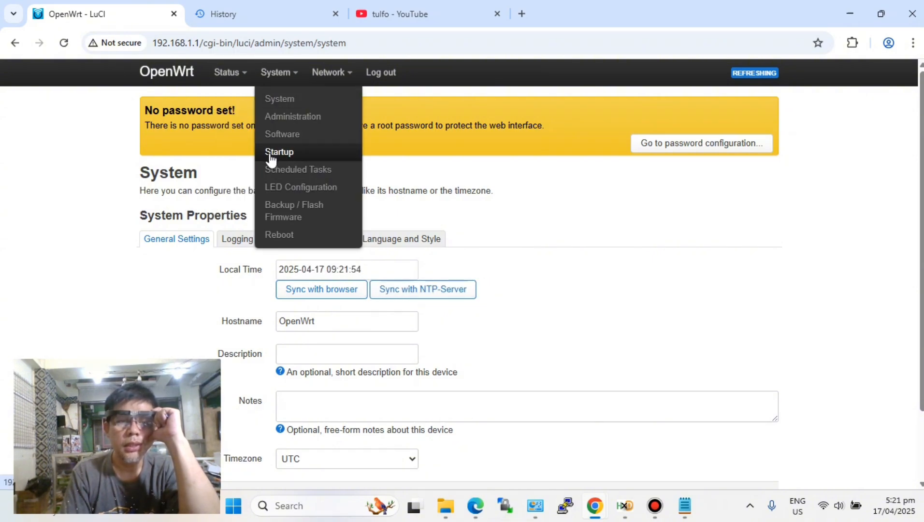
click(273, 135)
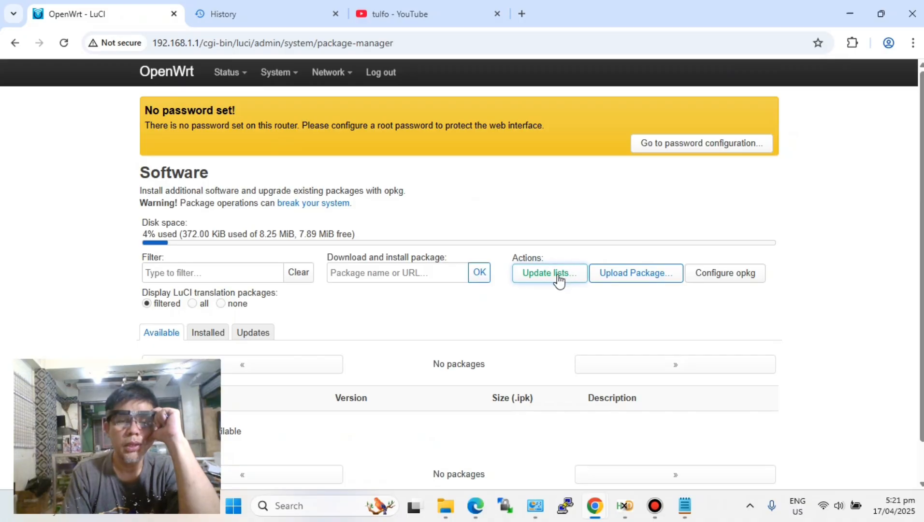
click(557, 276)
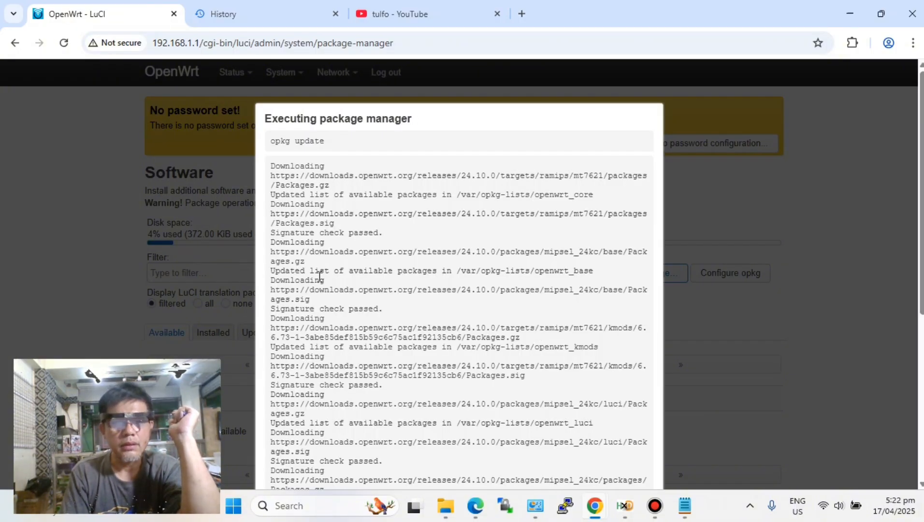
drag(386, 309, 231, 309)
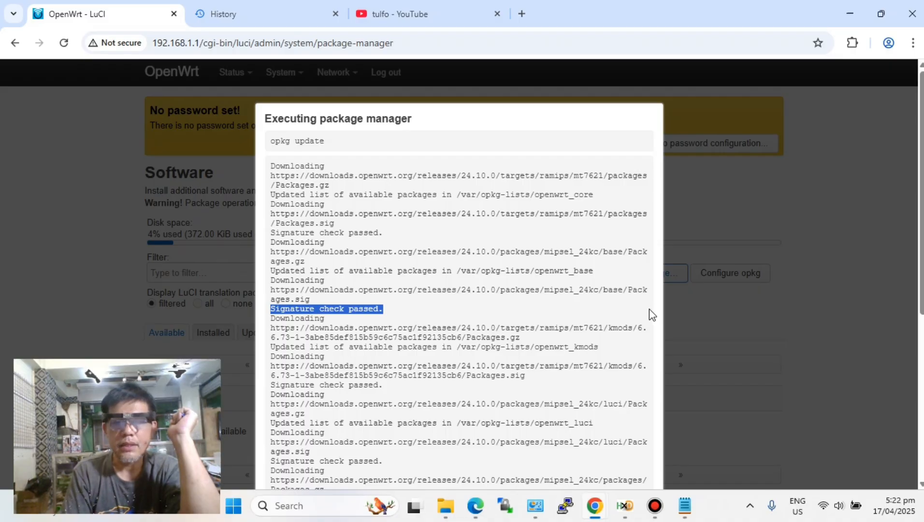
click(681, 351)
scroll(466, 368, down, 5)
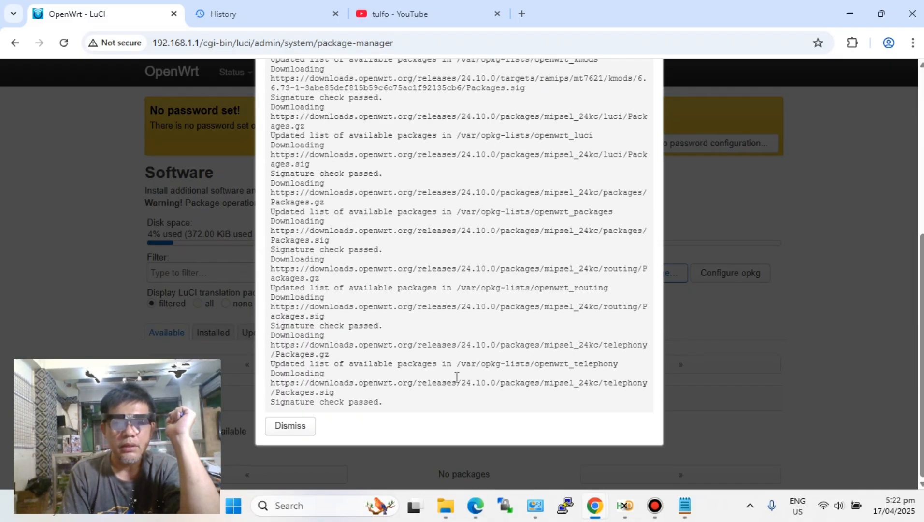
click(301, 426)
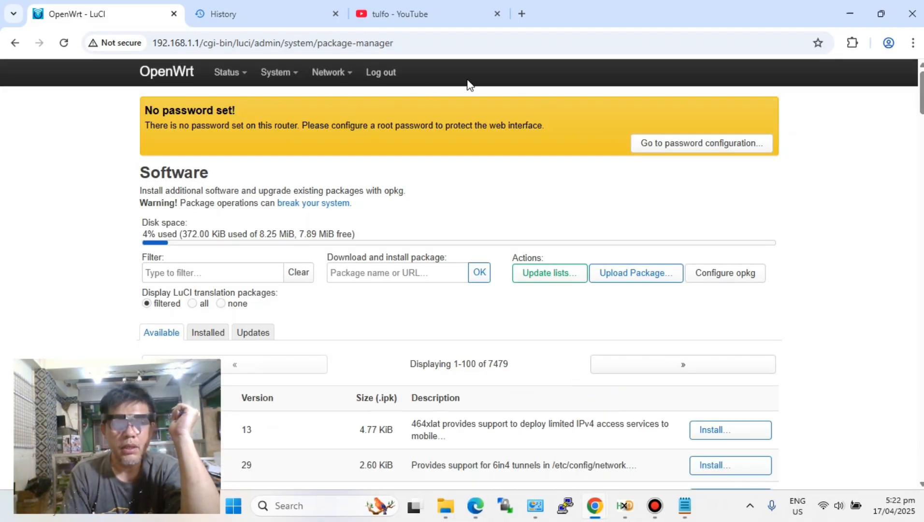
- Log out of the OpenWrt web interface and minimize its browser window
click(380, 72)
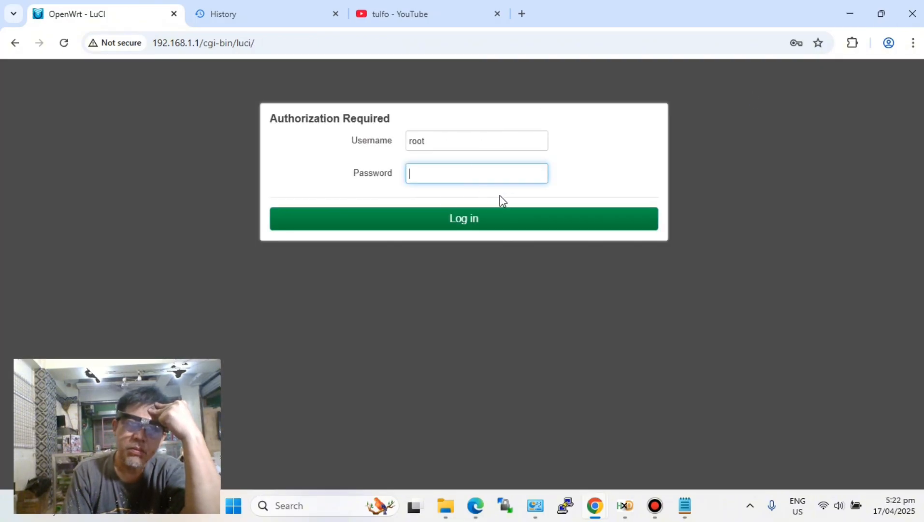
click(850, 10)
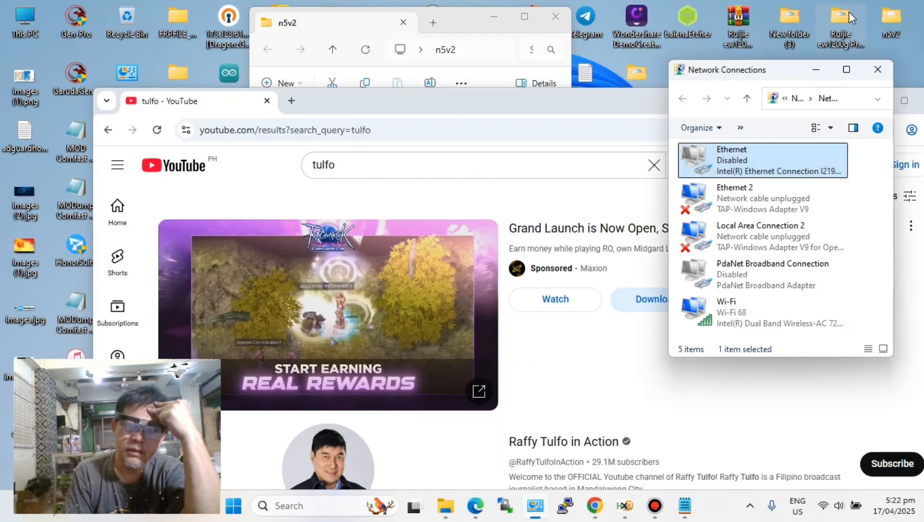
- Bring the other YouTube browser window to the front, move it fully into view and open the YouTube home page
click(538, 129)
drag(741, 92, 699, 24)
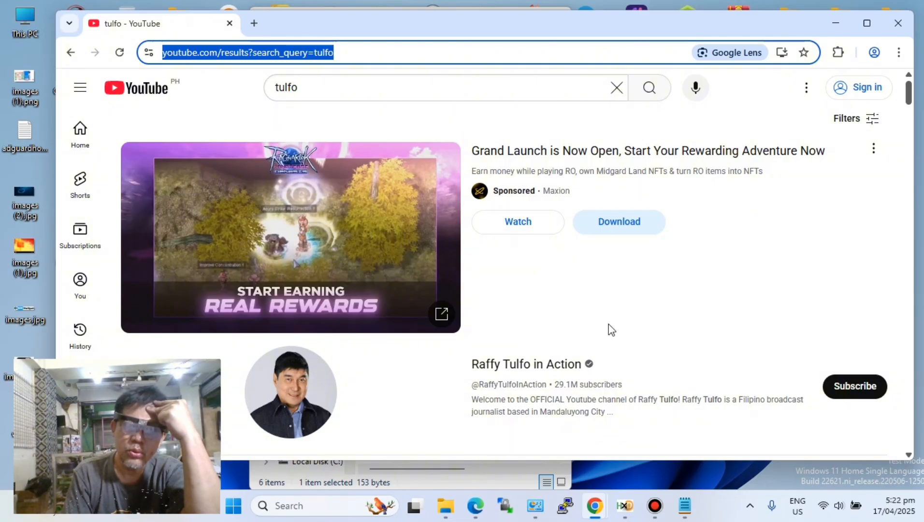
key(Tab)
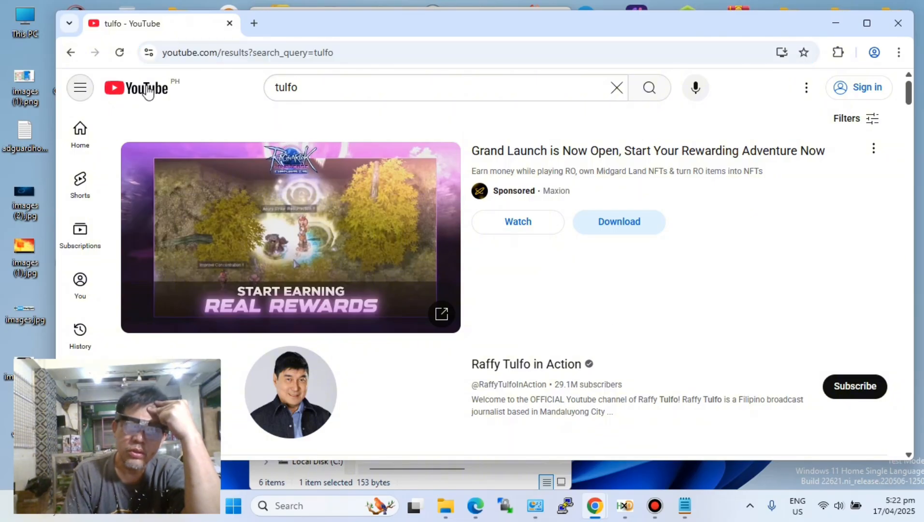
click(147, 92)
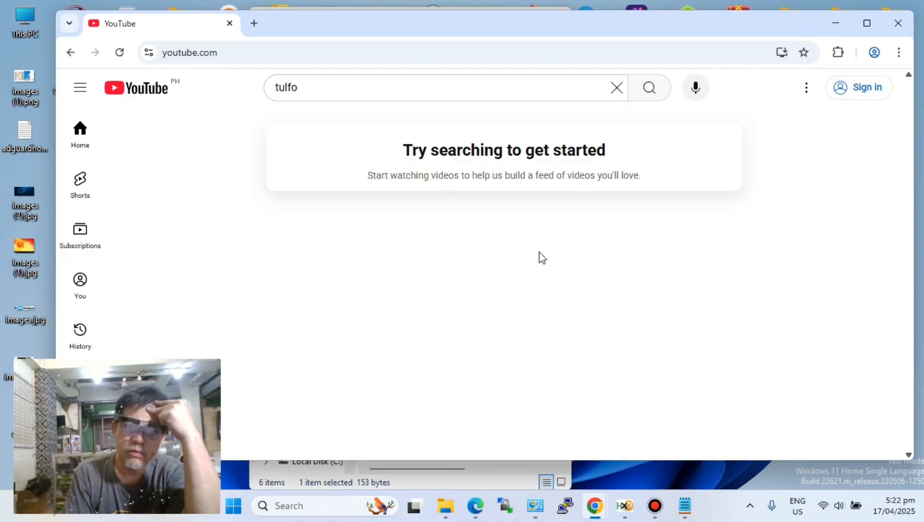
click(541, 513)
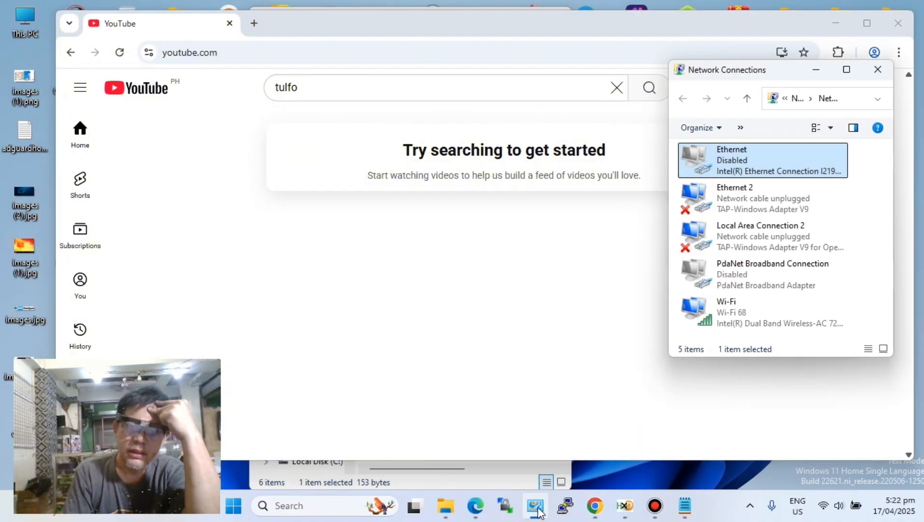
click(478, 333)
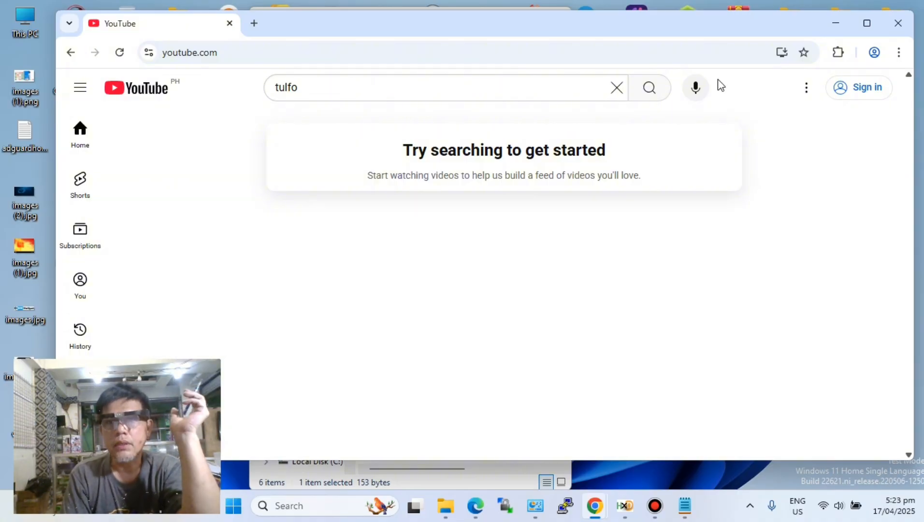
- Minimize the YouTube browser window and the n5v2 folder window to clear the desktop
click(840, 22)
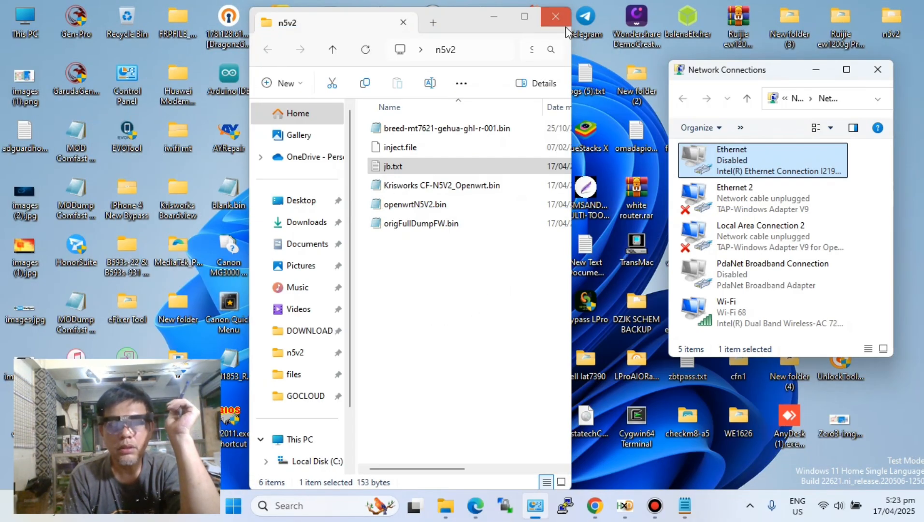
click(492, 21)
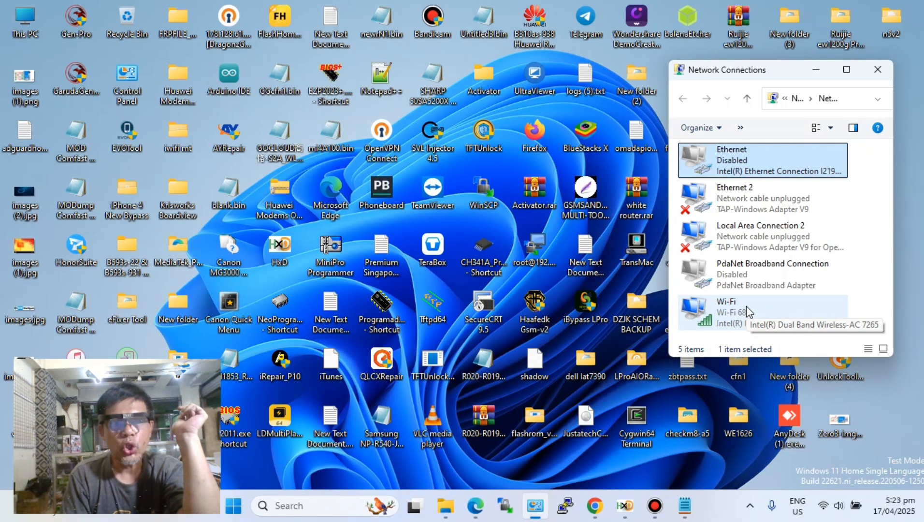
click(654, 505)
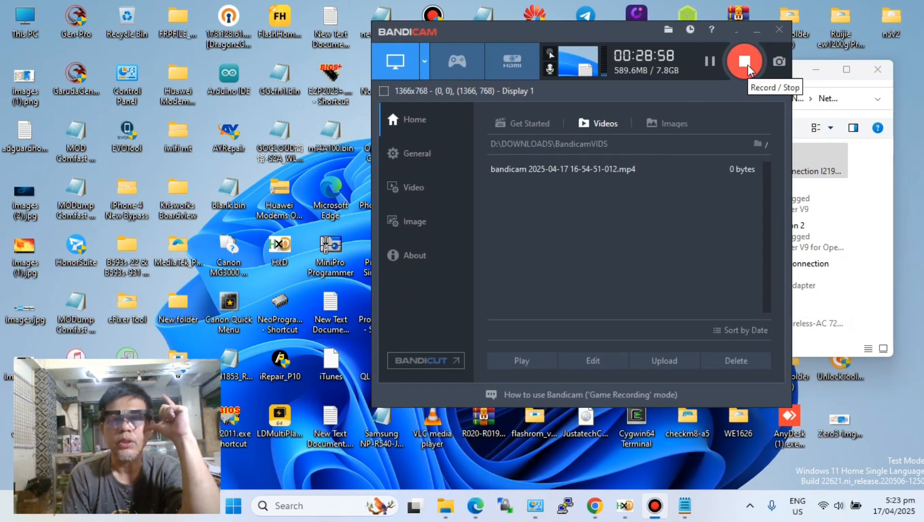